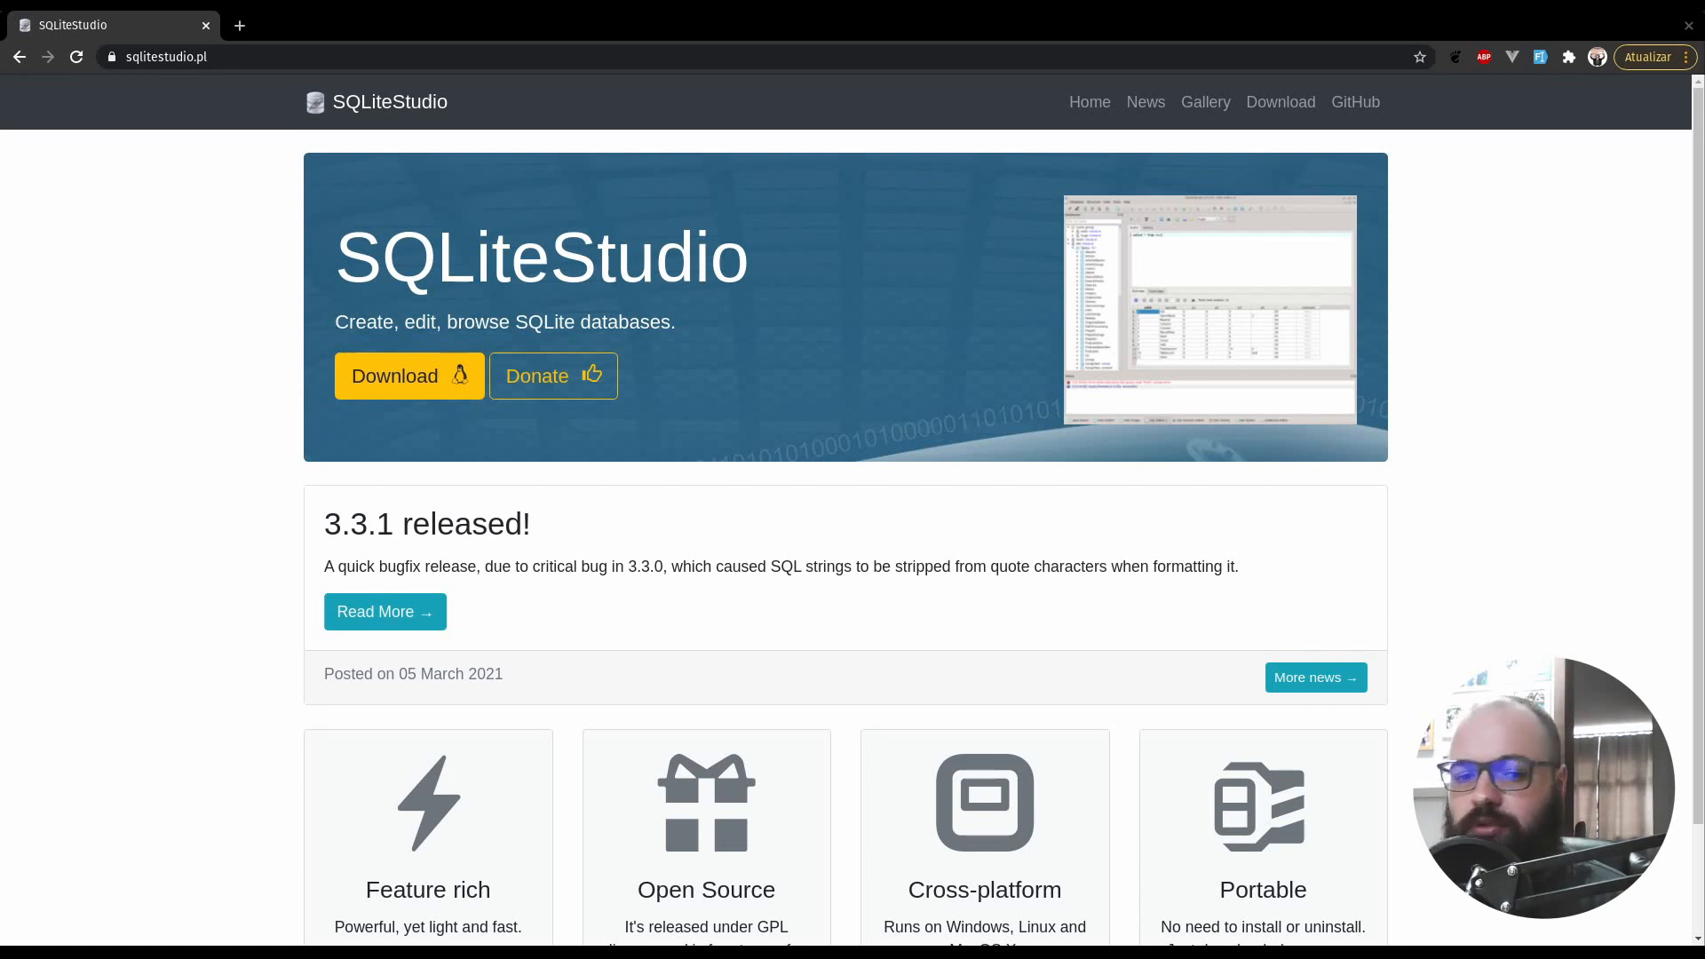
Look over the SQLiteStudio home page and highlight its web address, sqlitestudio.pl
scroll(1128, 626, "down", 1)
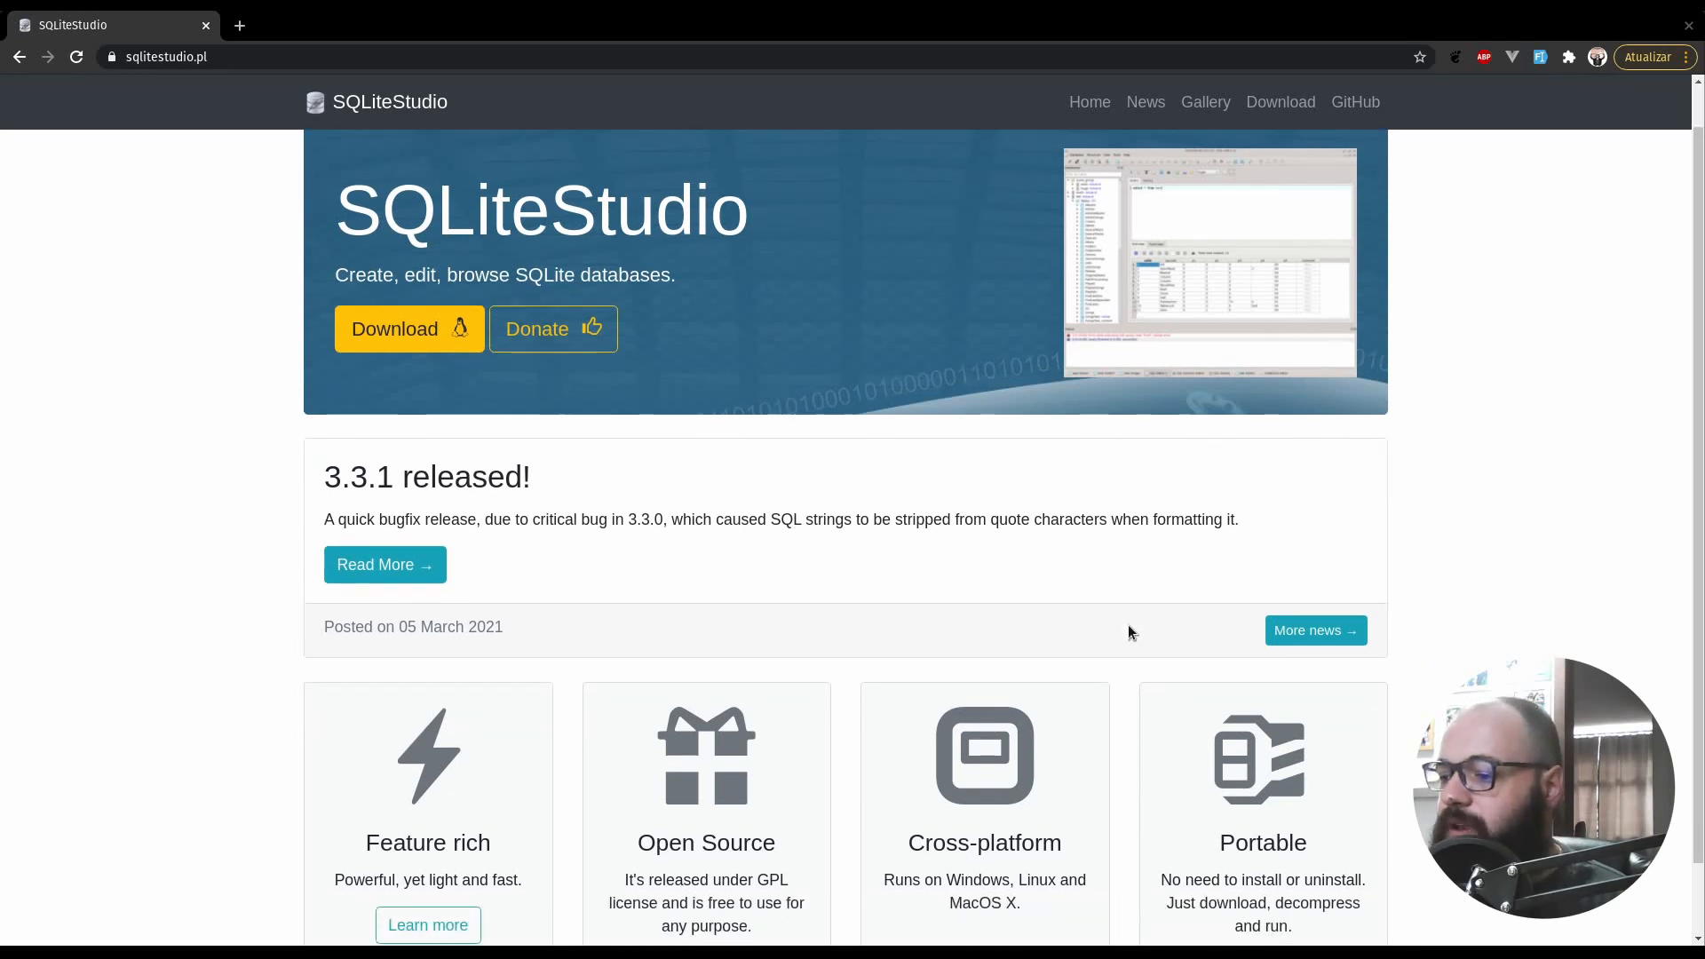
scroll(1128, 632, "up", 1)
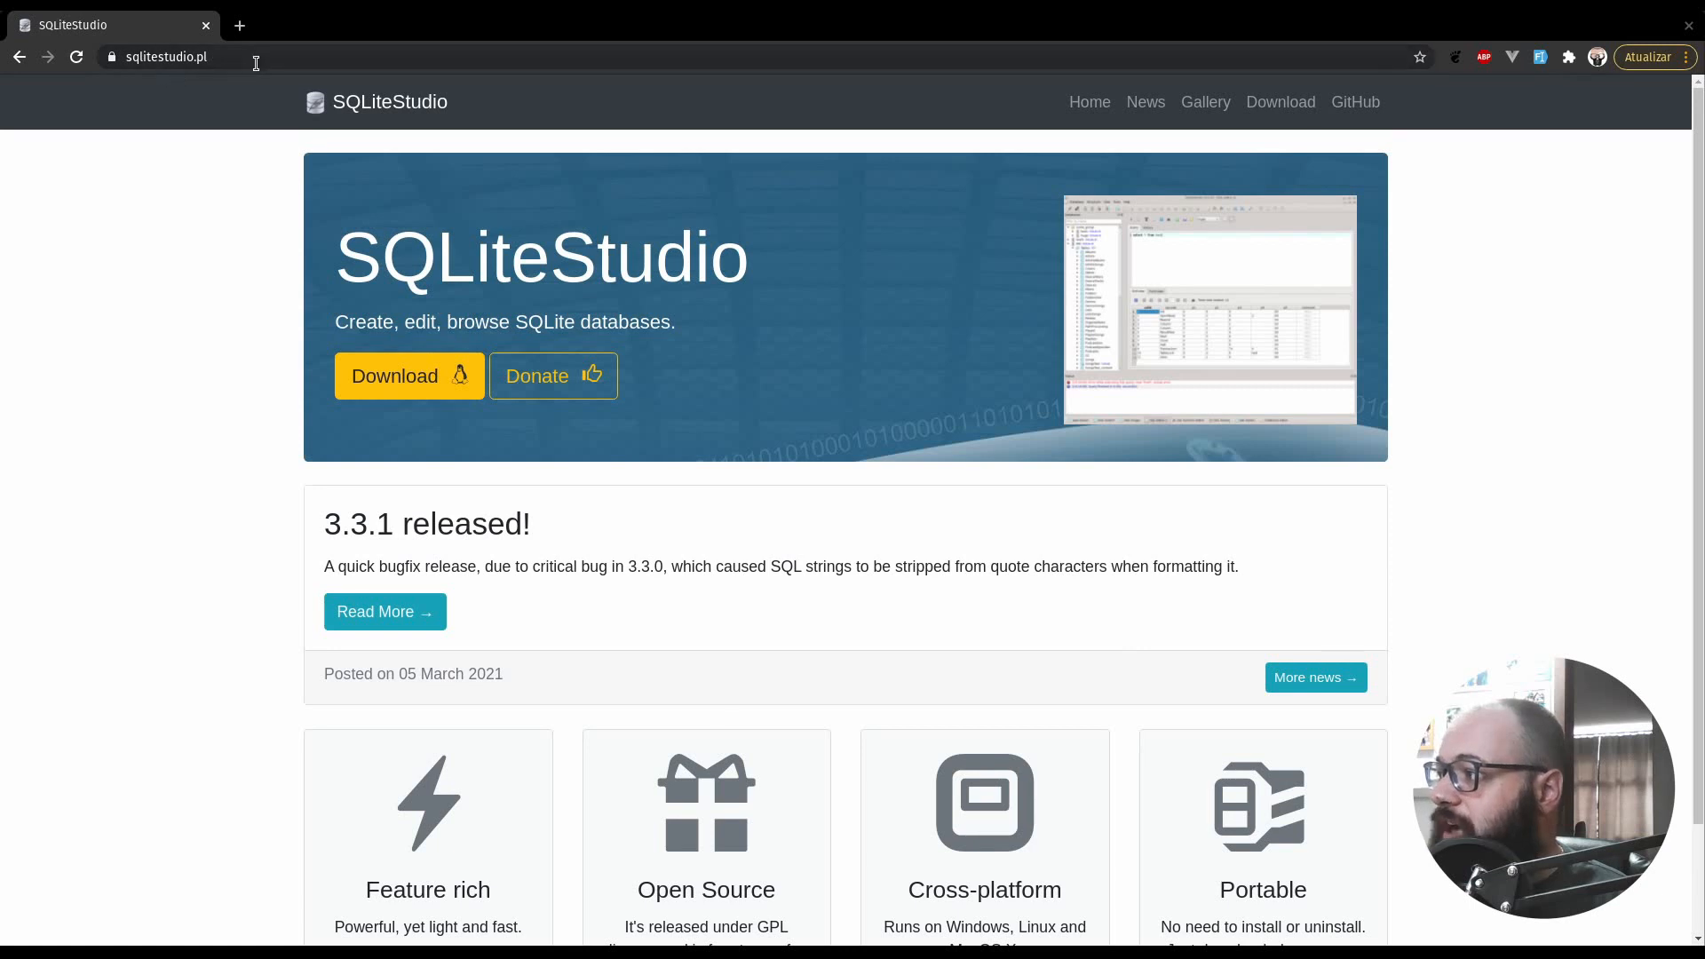
left_click_drag(255, 57, 124, 57)
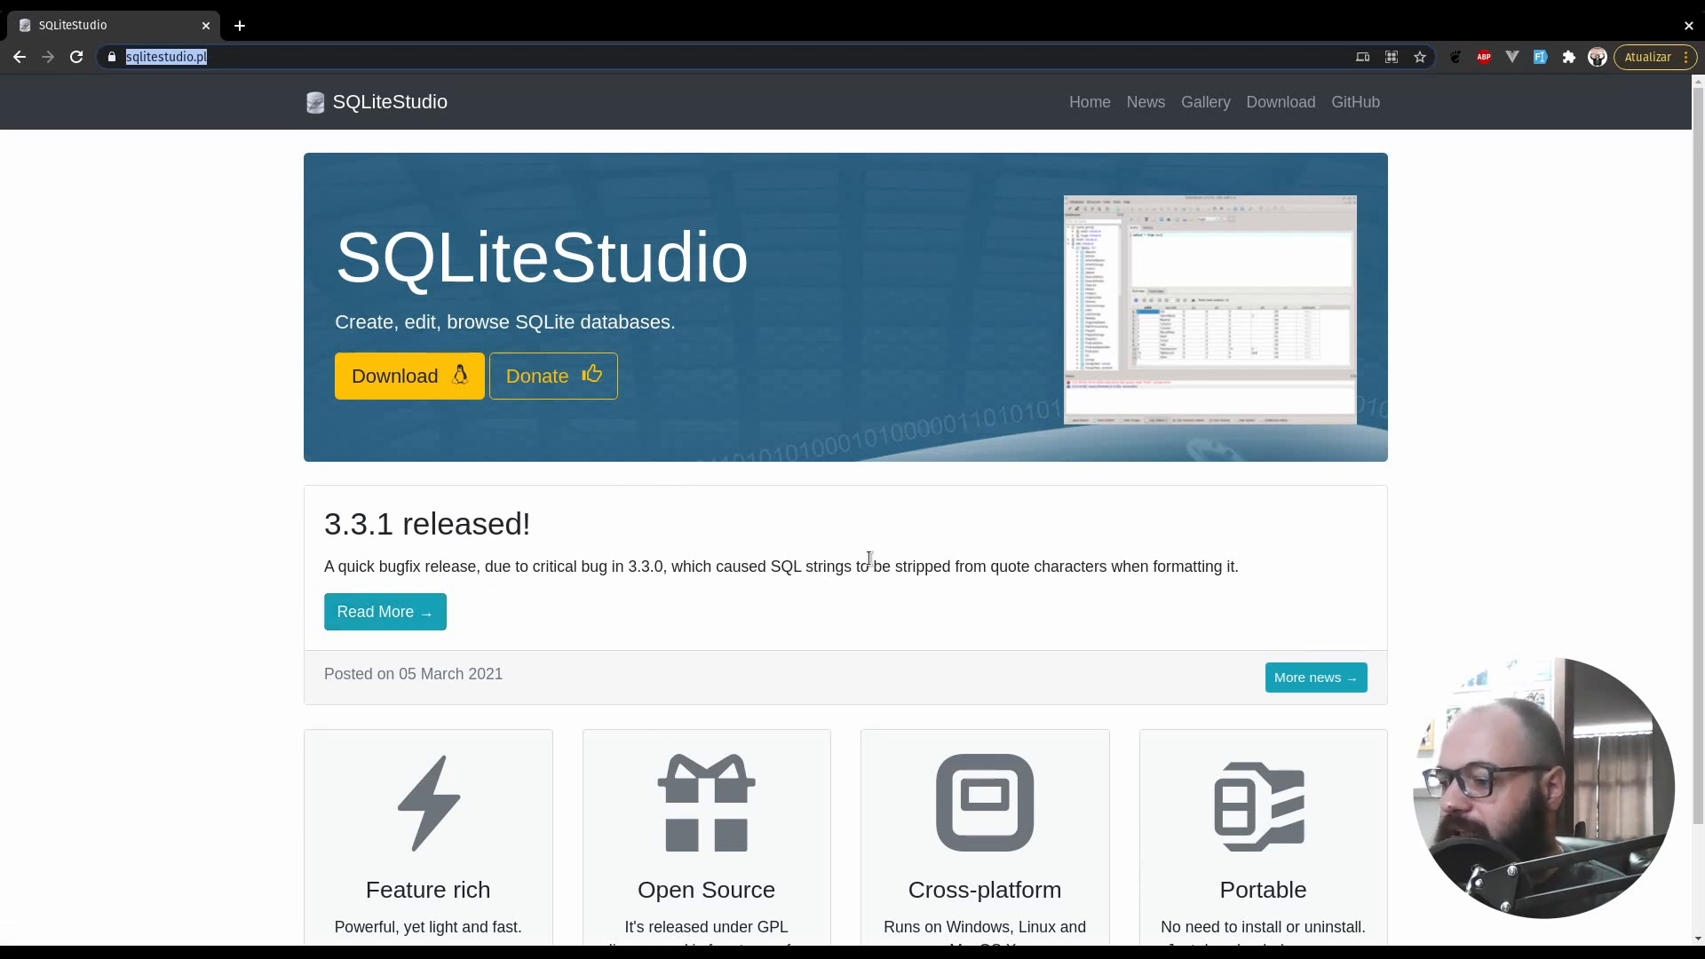
Switch to the terminal and list the contents of the SQLiteStudio folder with ls
mouse_move(875, 944)
left_click(691, 925)
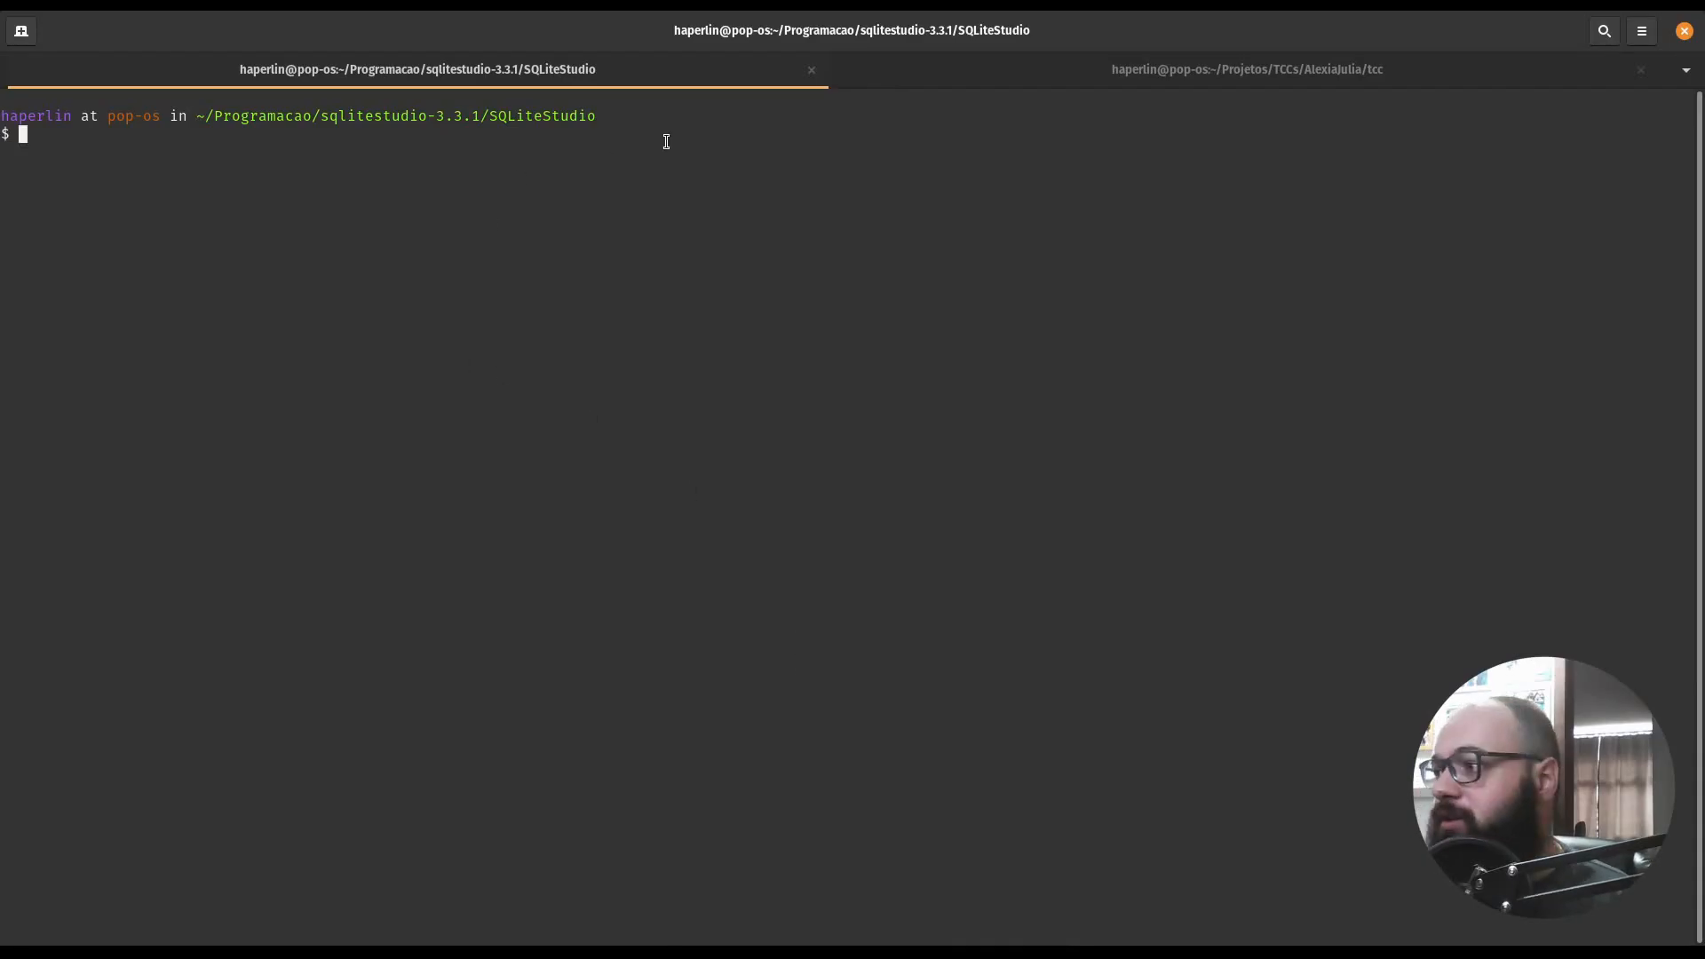
type("ls")
key("Return")
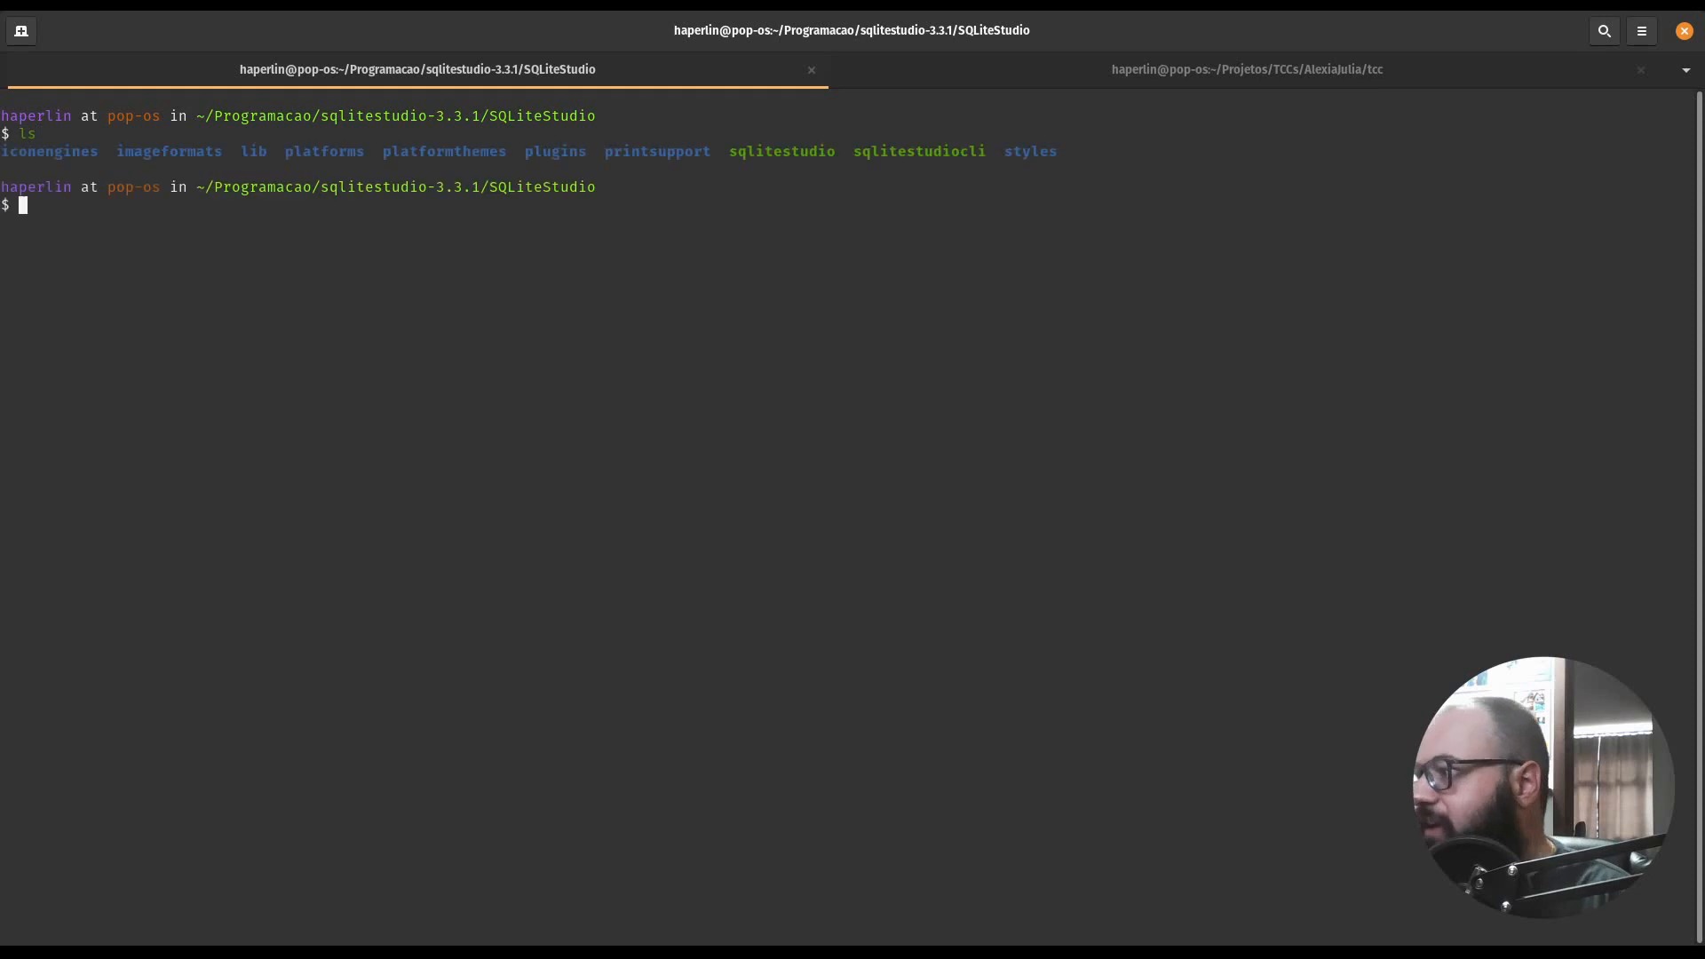
Launch SQLiteStudio from the terminal with the command ./sqlitestudio
type(".;")
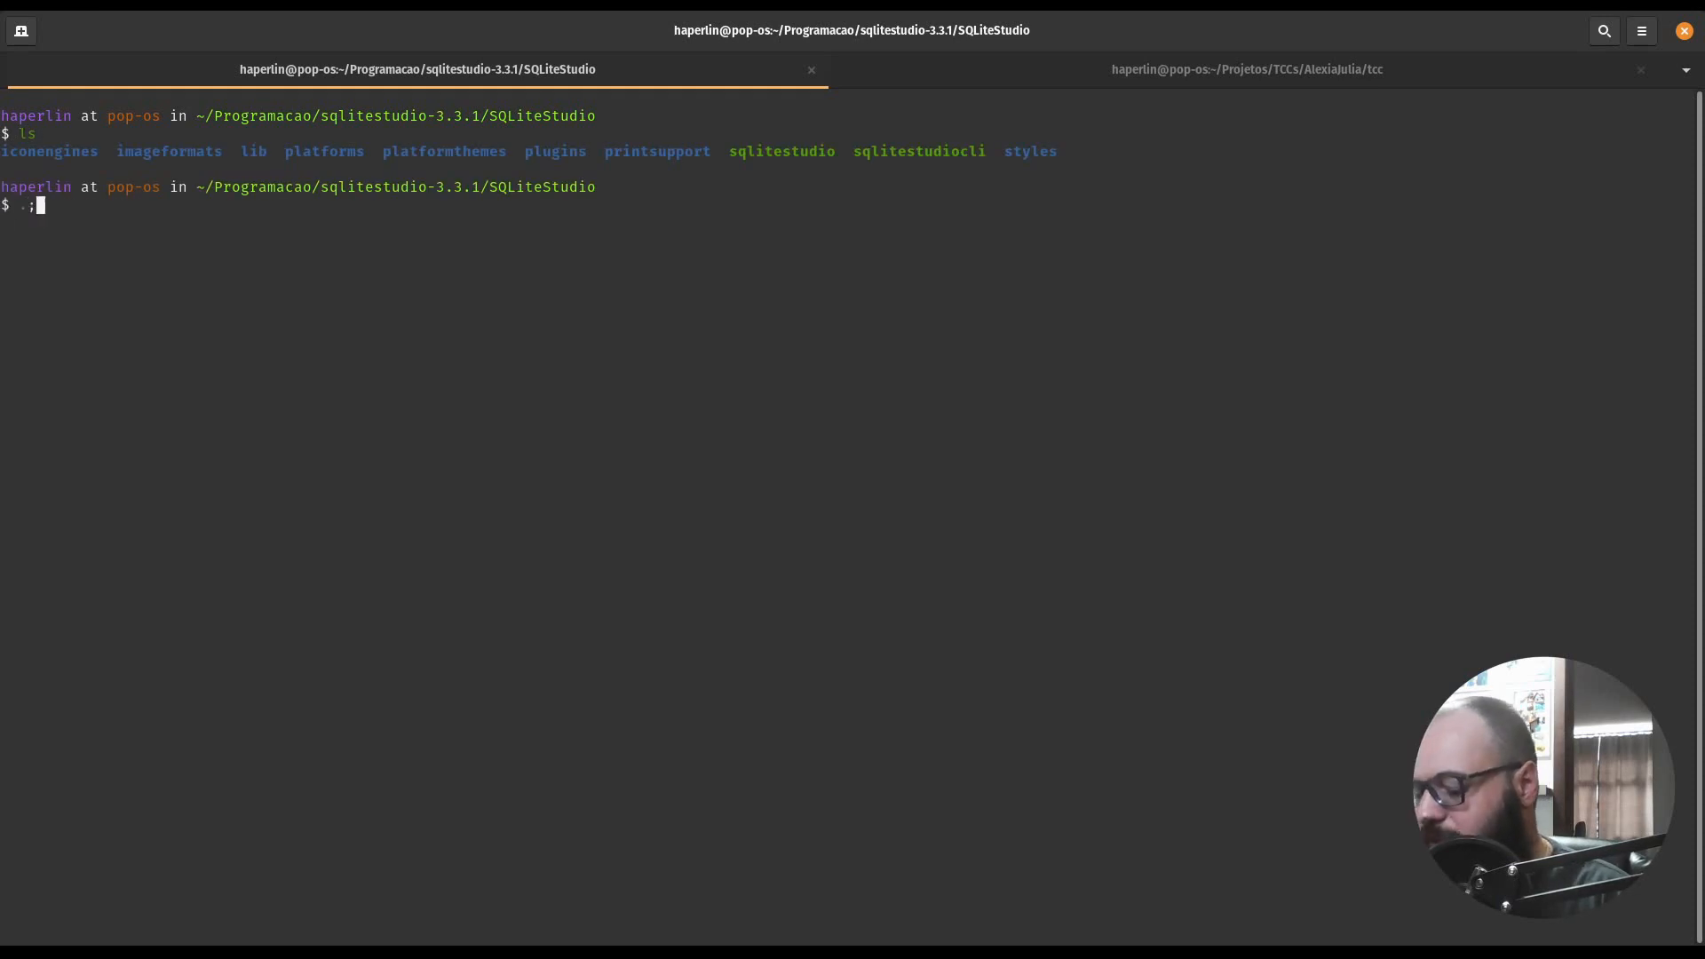
key("BackSpace")
type(";")
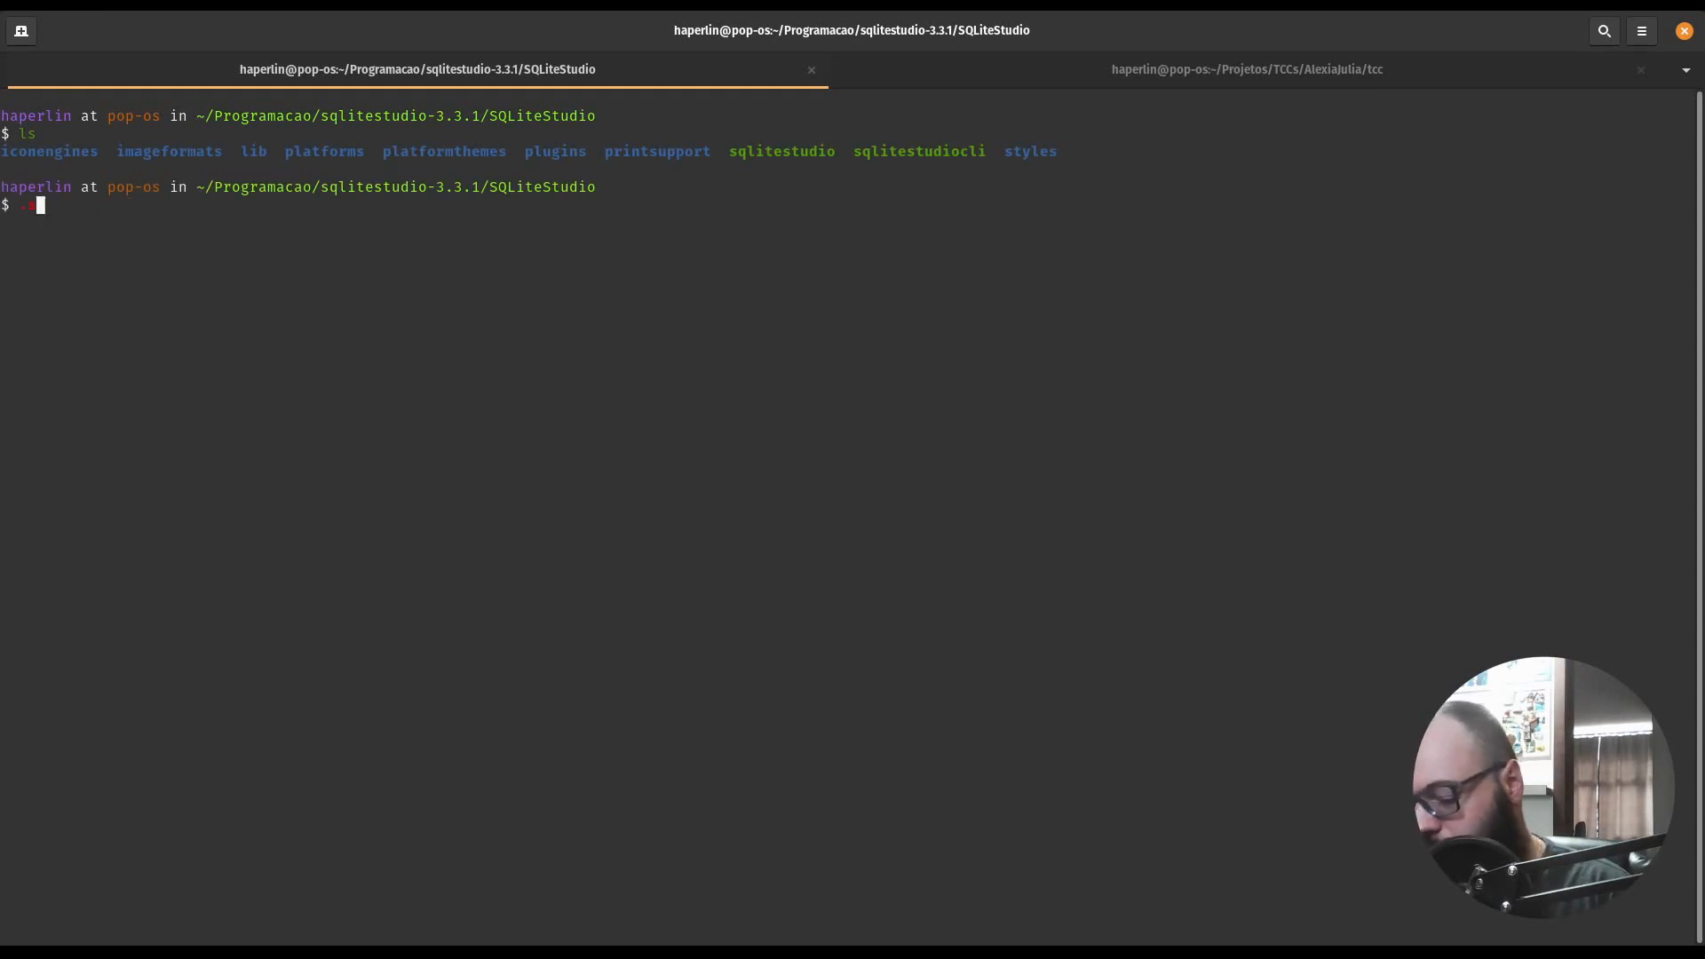
key("BackSpace")
type("/")
key("Right")
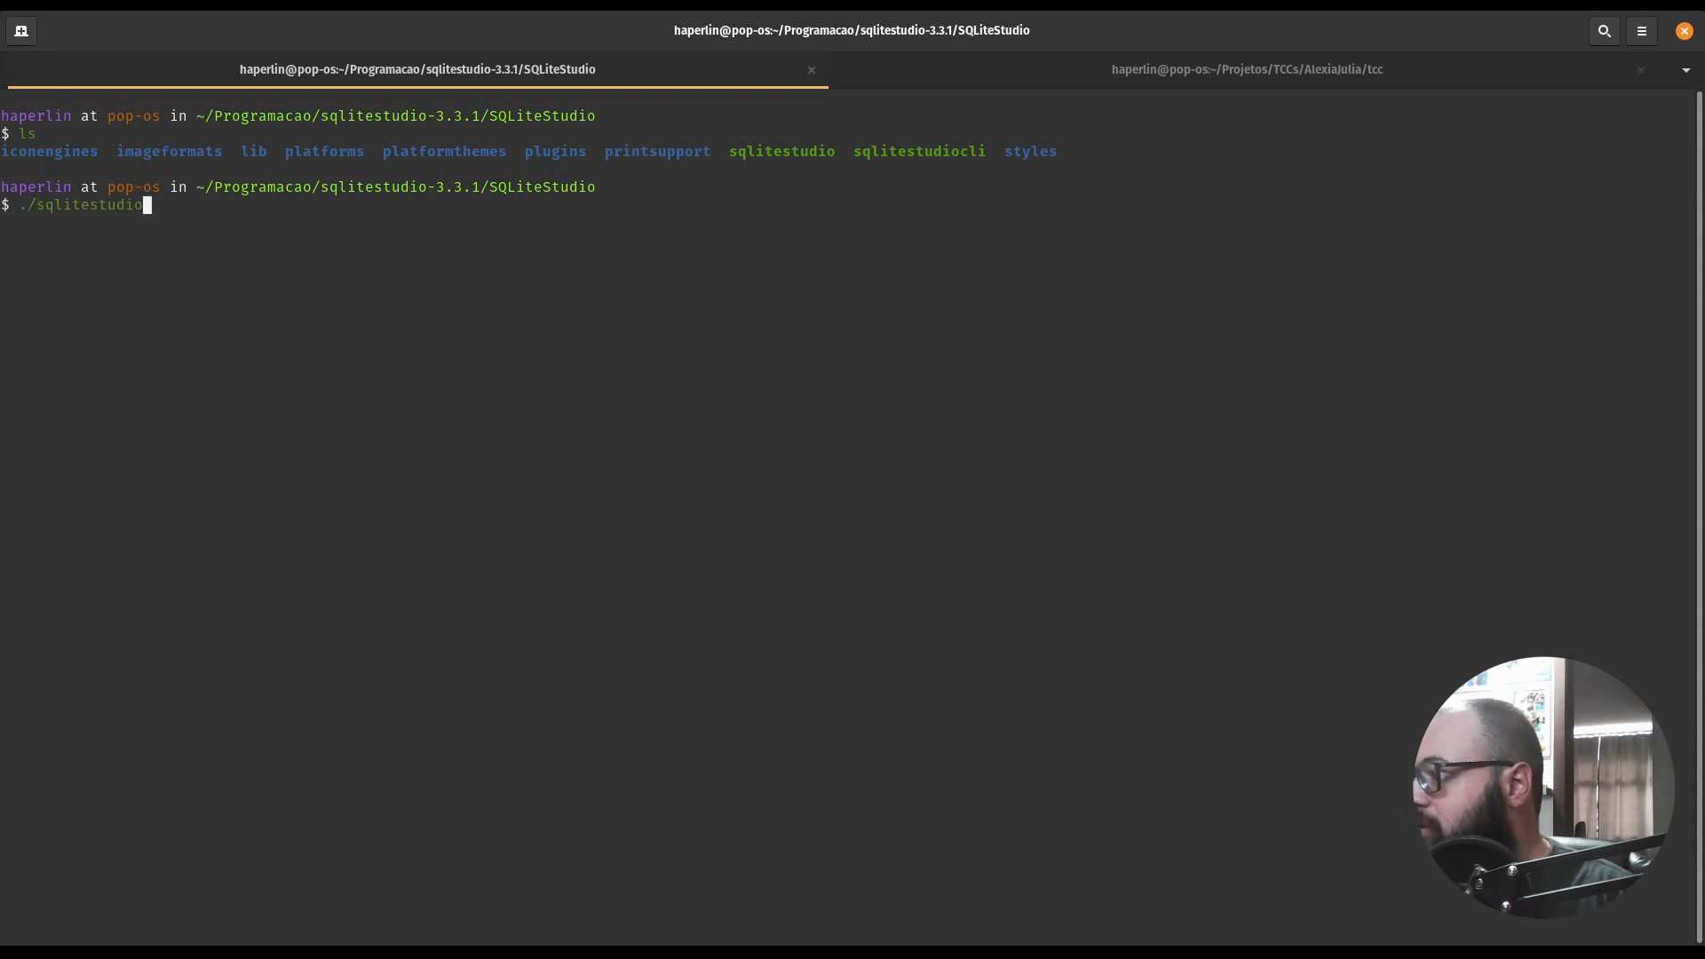
key("Return")
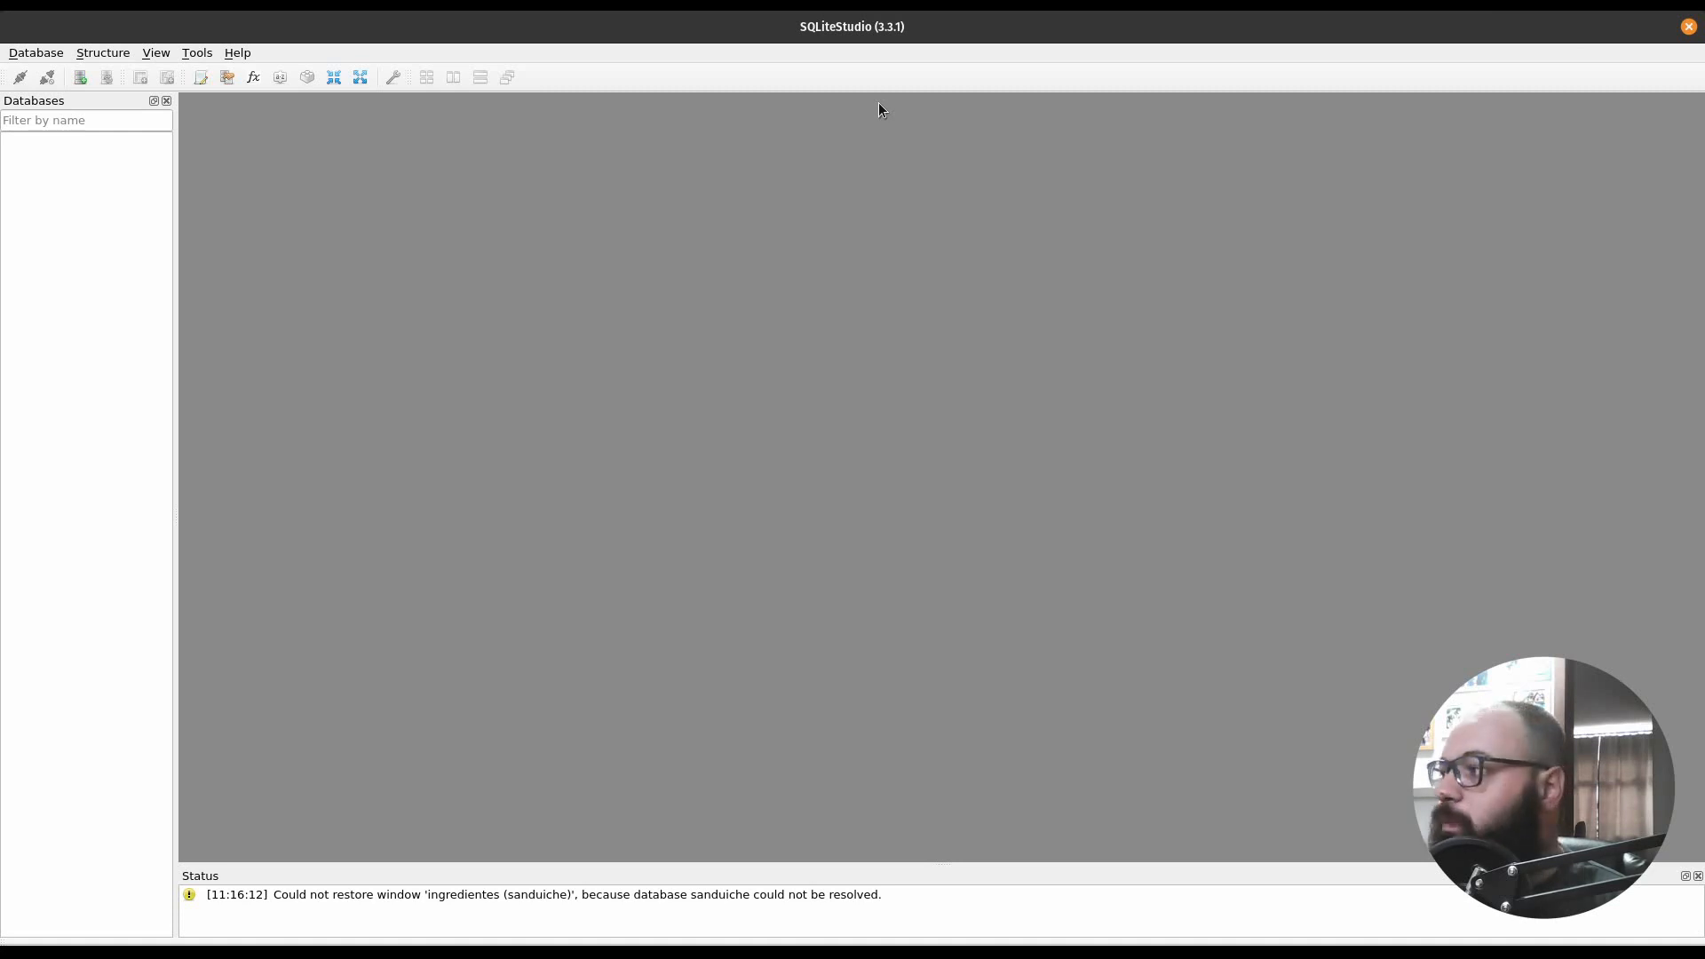
Start adding a new database and choose SQLite 3 as its type
left_click(35, 53)
left_click(108, 120)
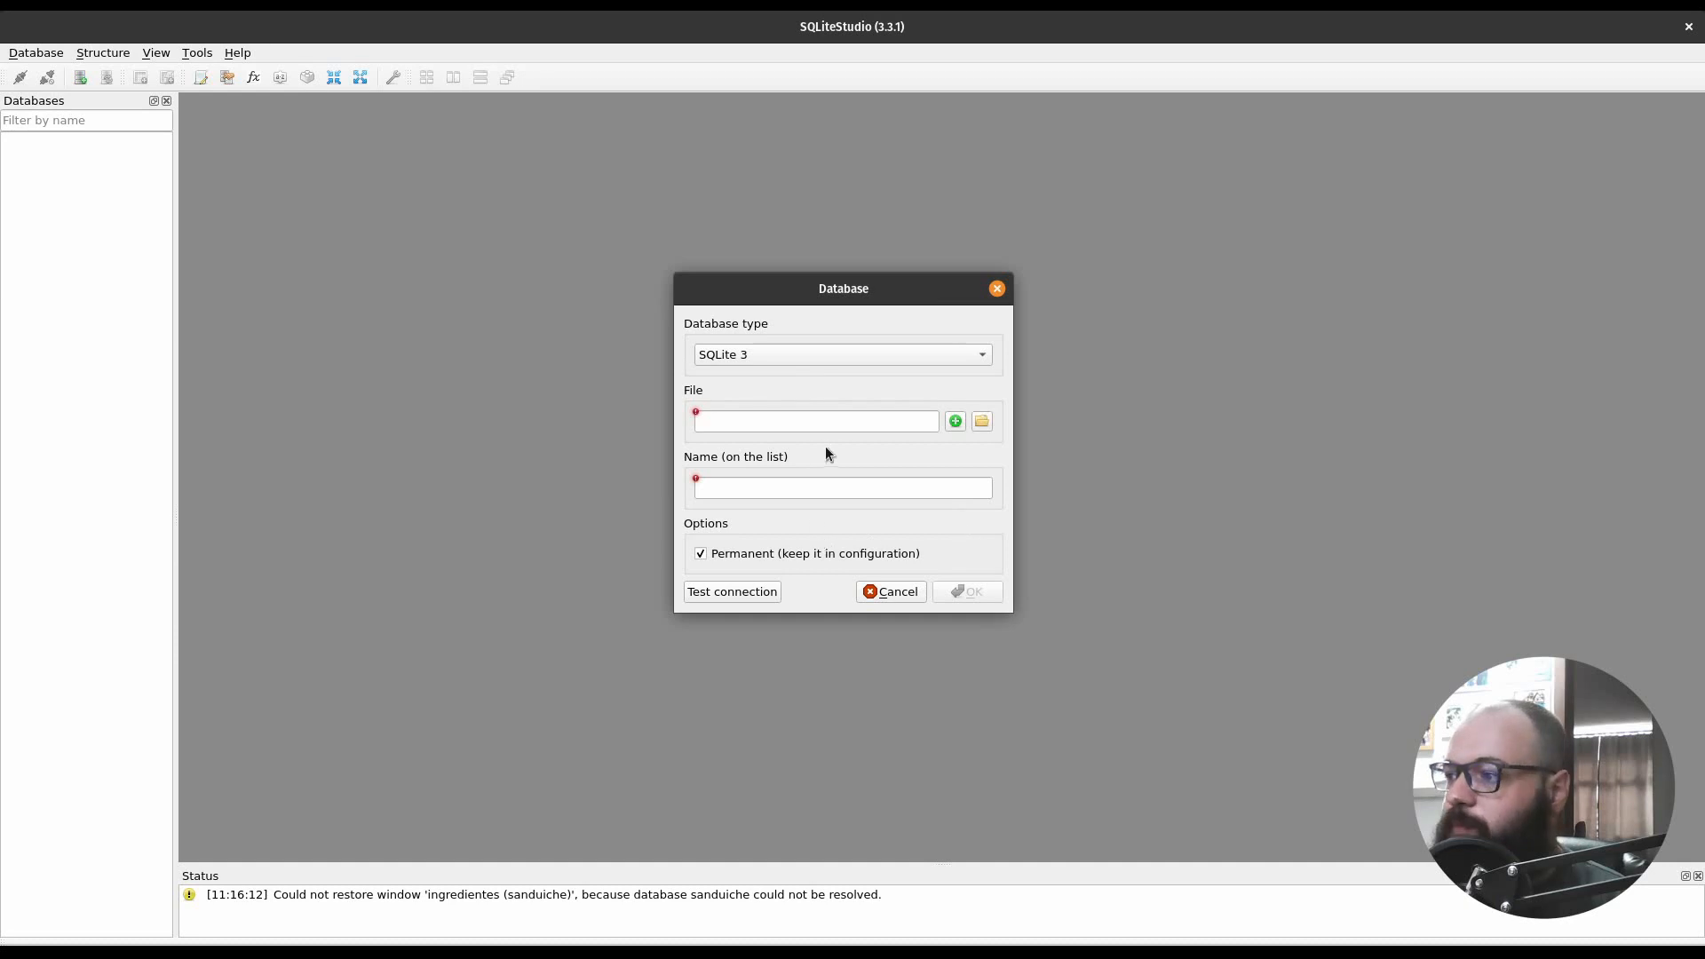
left_click(773, 354)
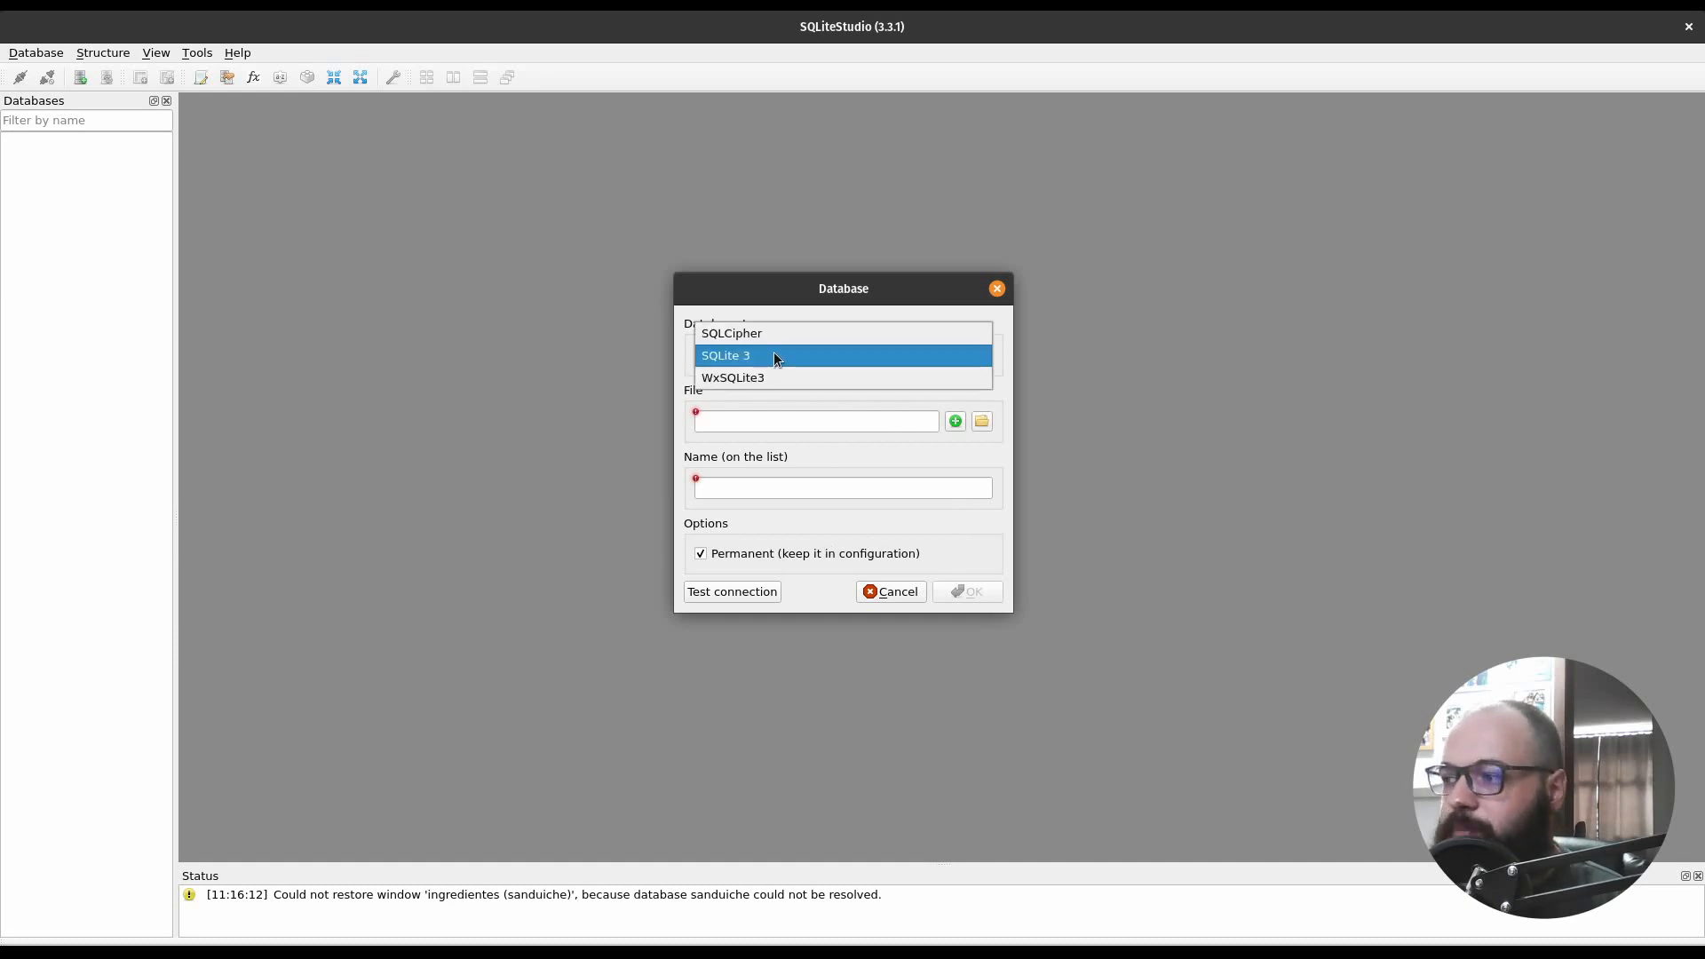
left_click(775, 355)
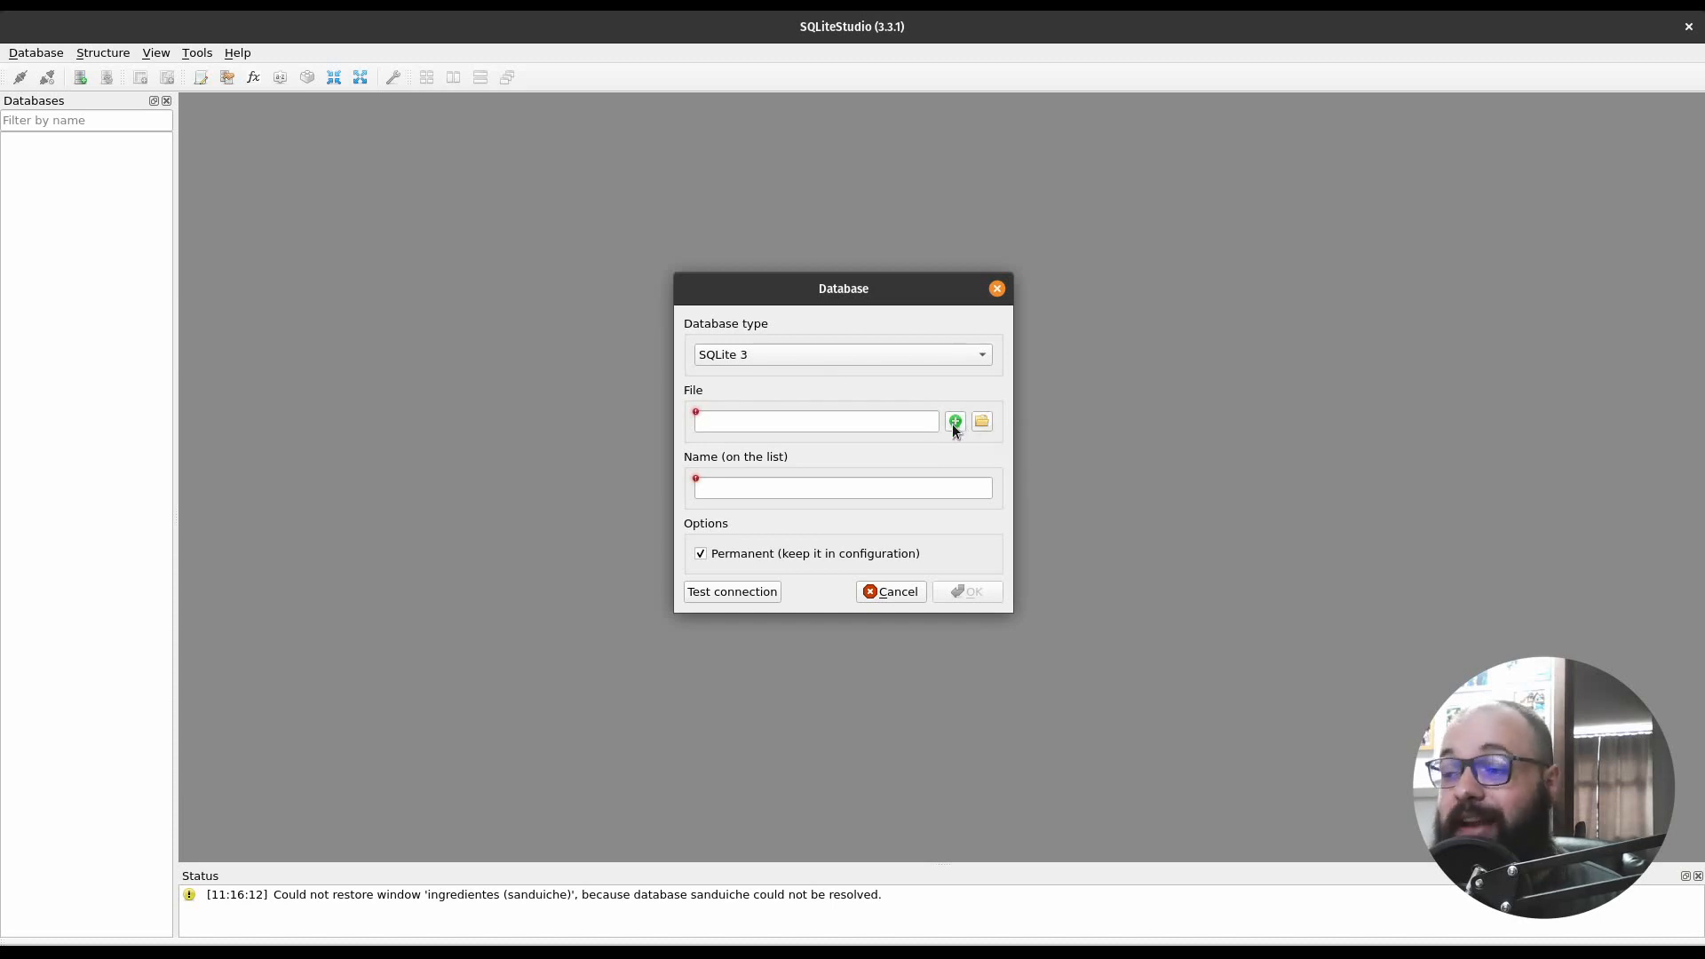
Specify a new database file named sanduiche.sqlite in the simuladorsubway project folder
left_click(955, 423)
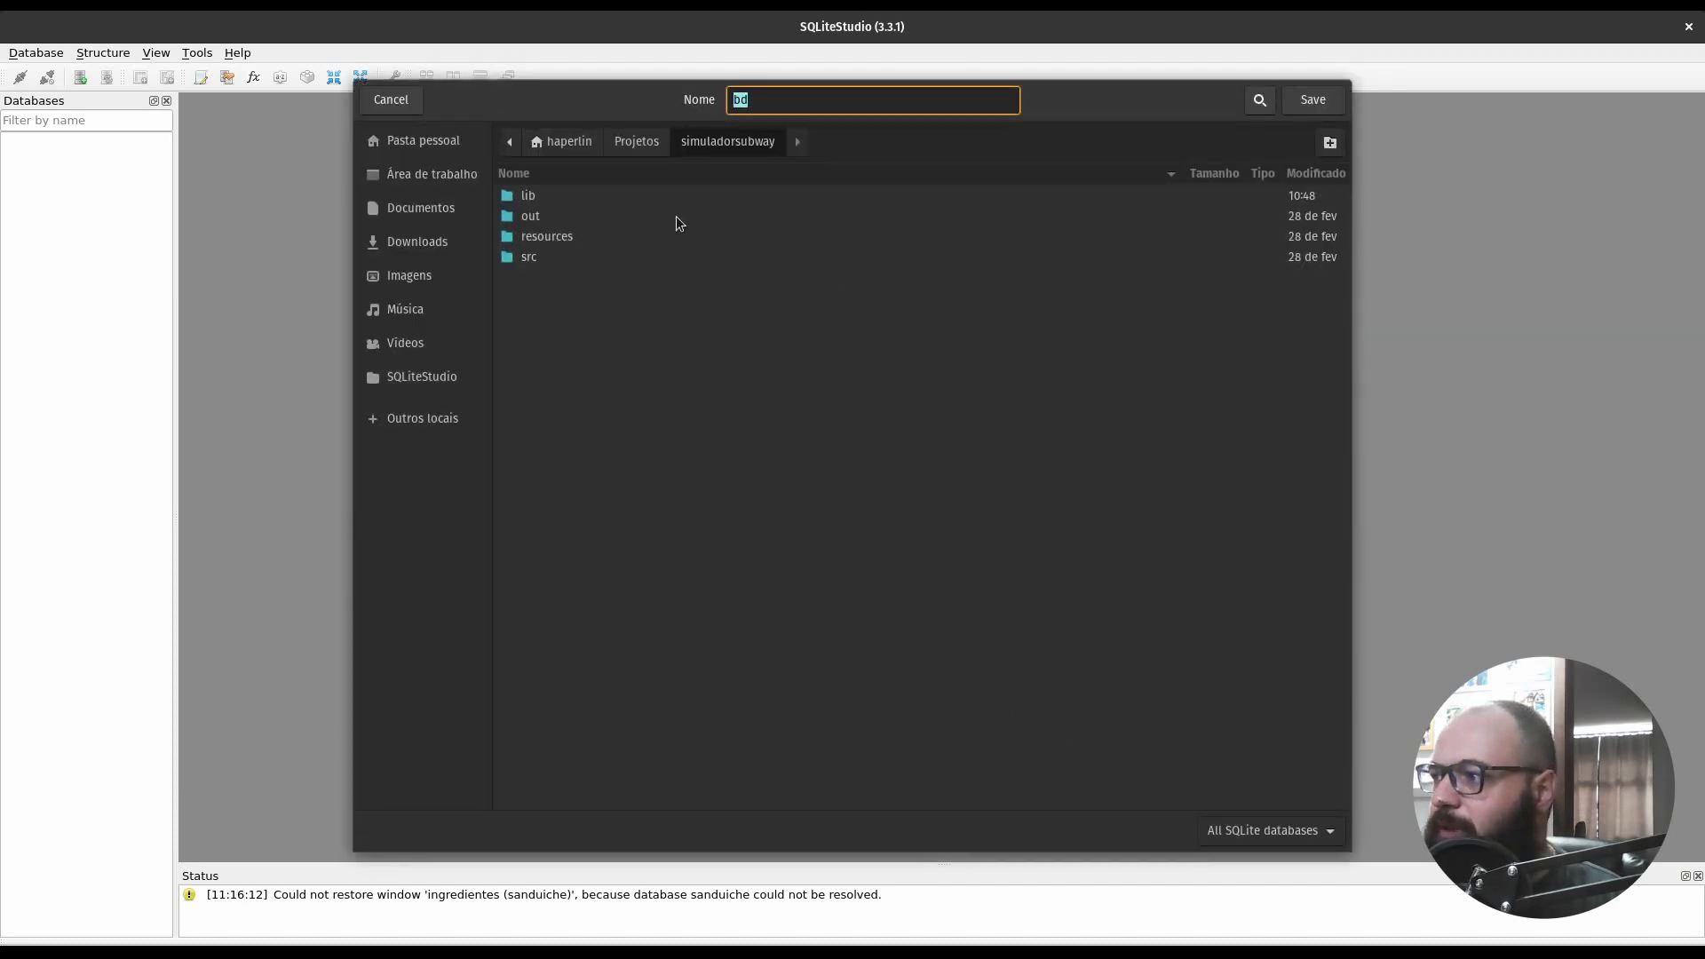
left_click(746, 148)
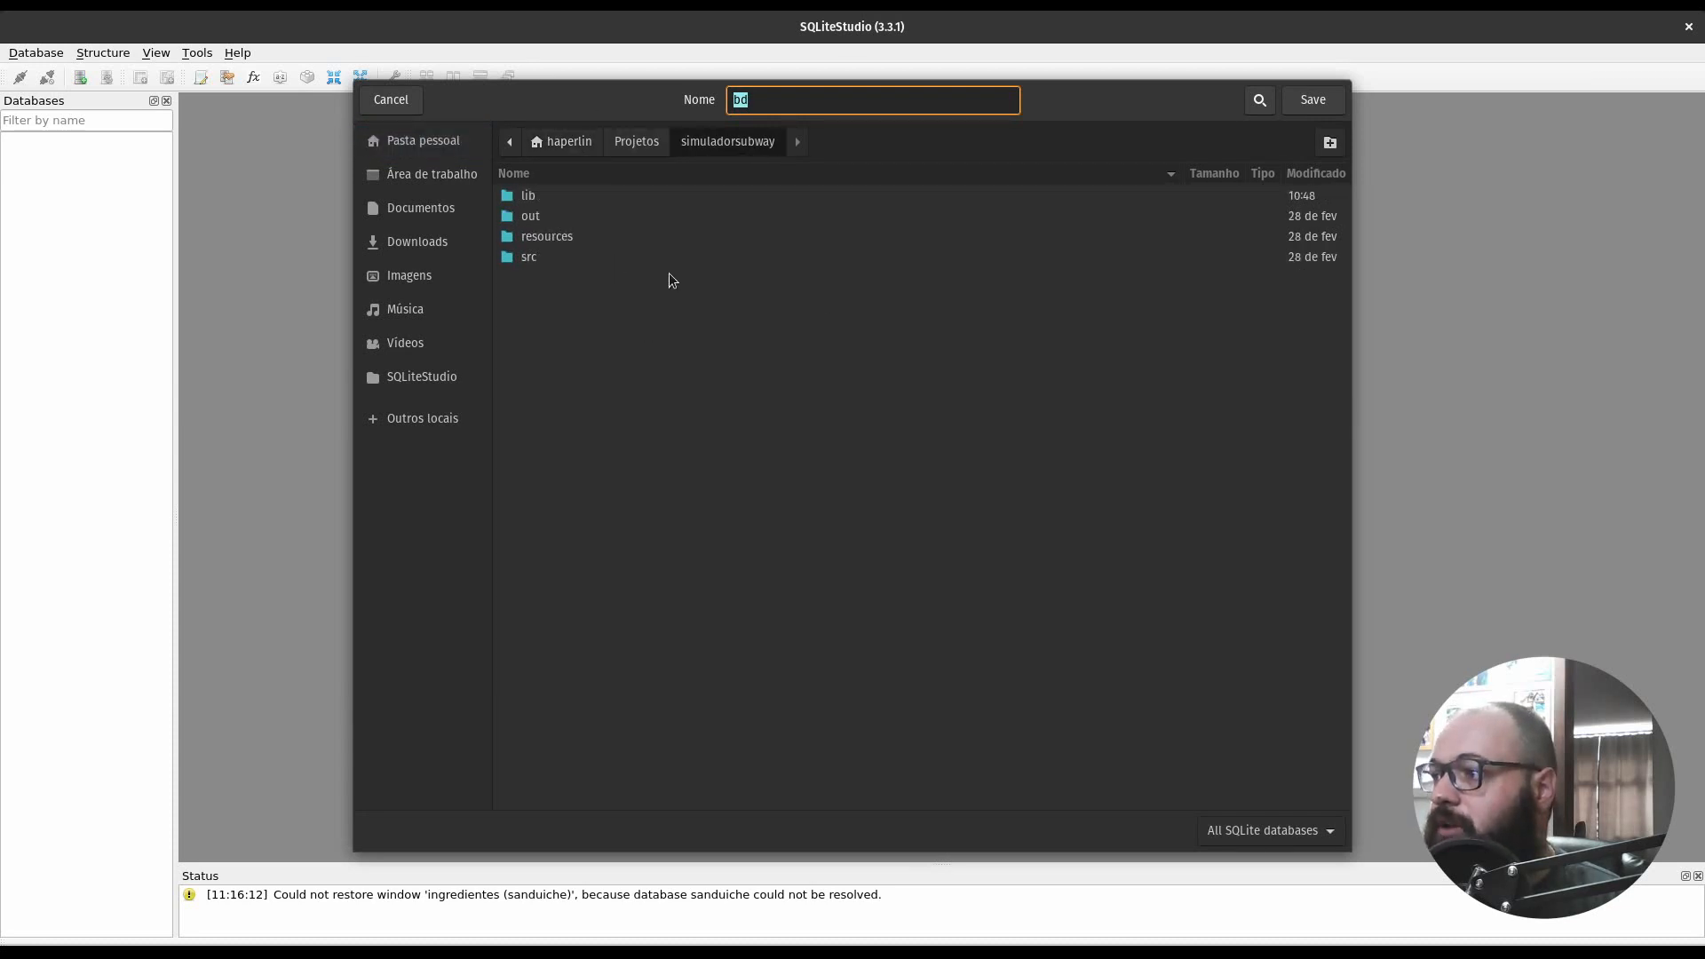
left_click(782, 101)
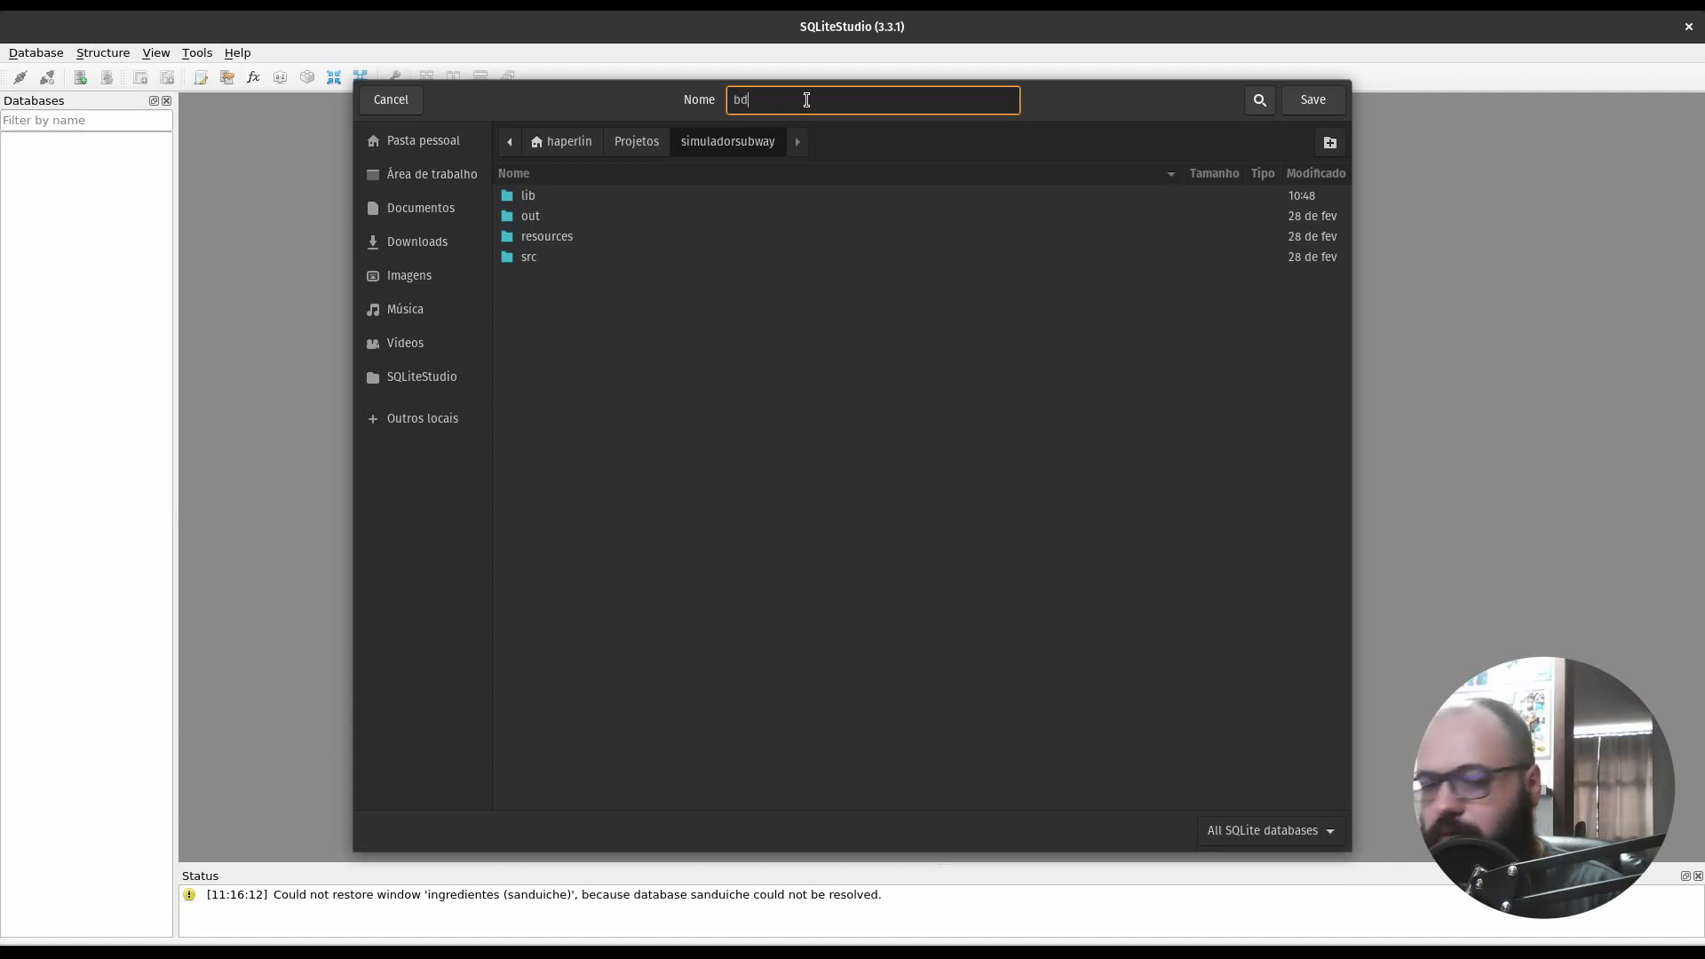
key("BackSpace")
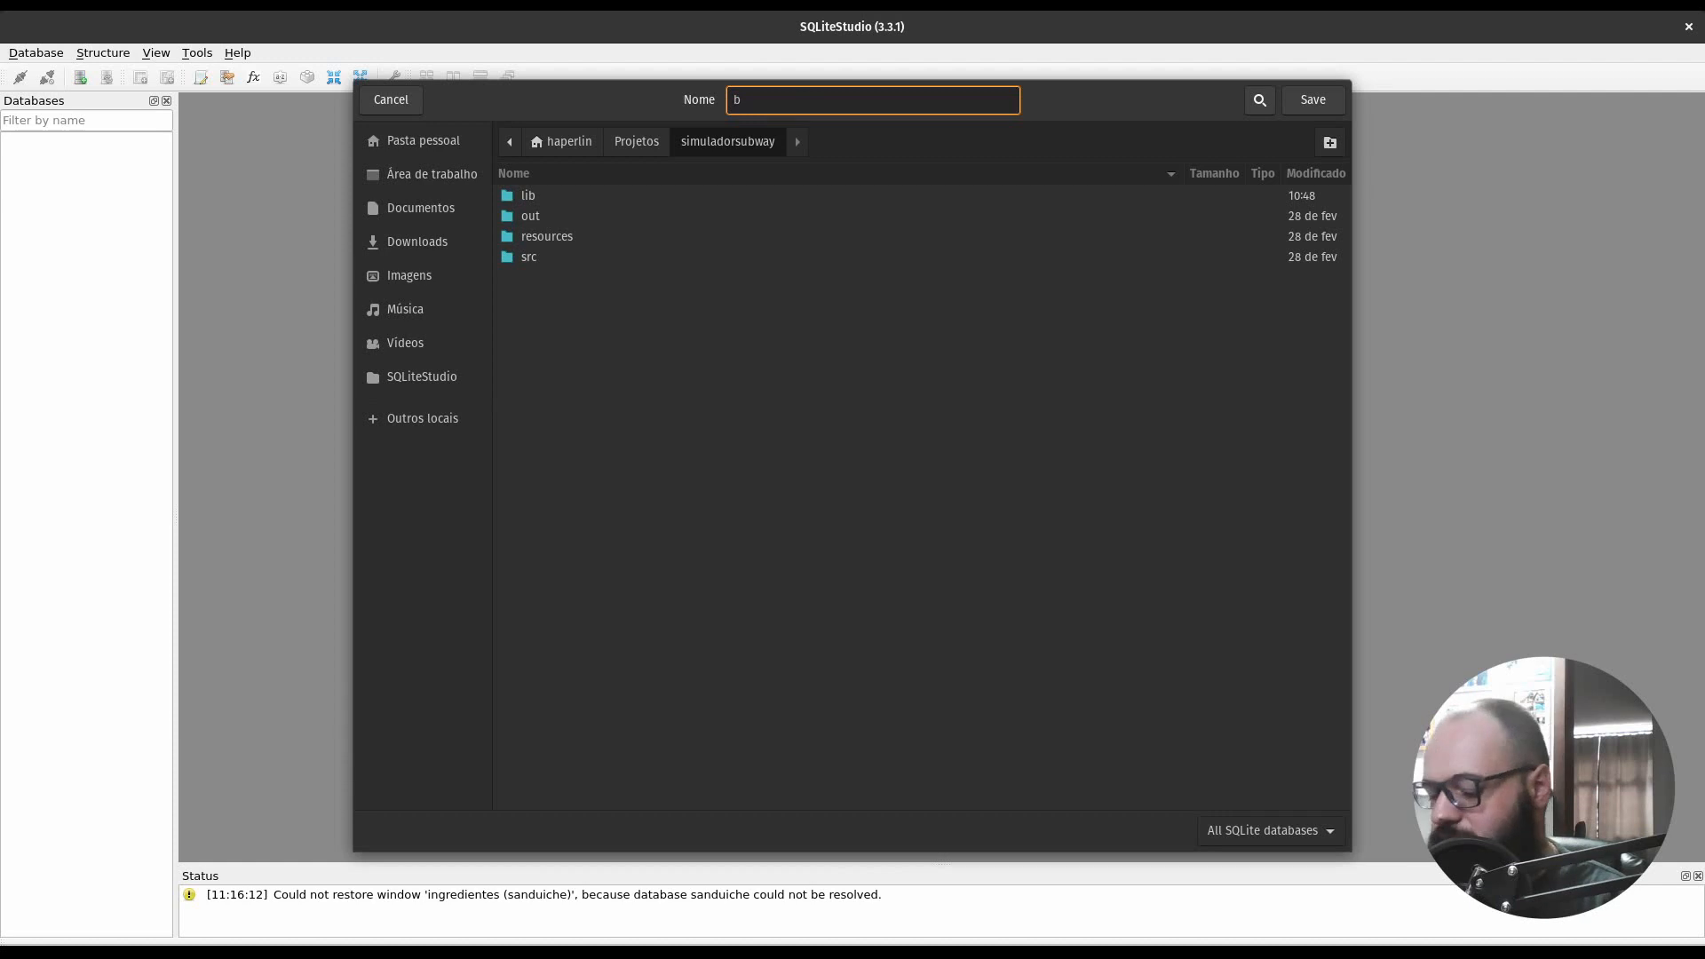
key("BackSpace")
type("san")
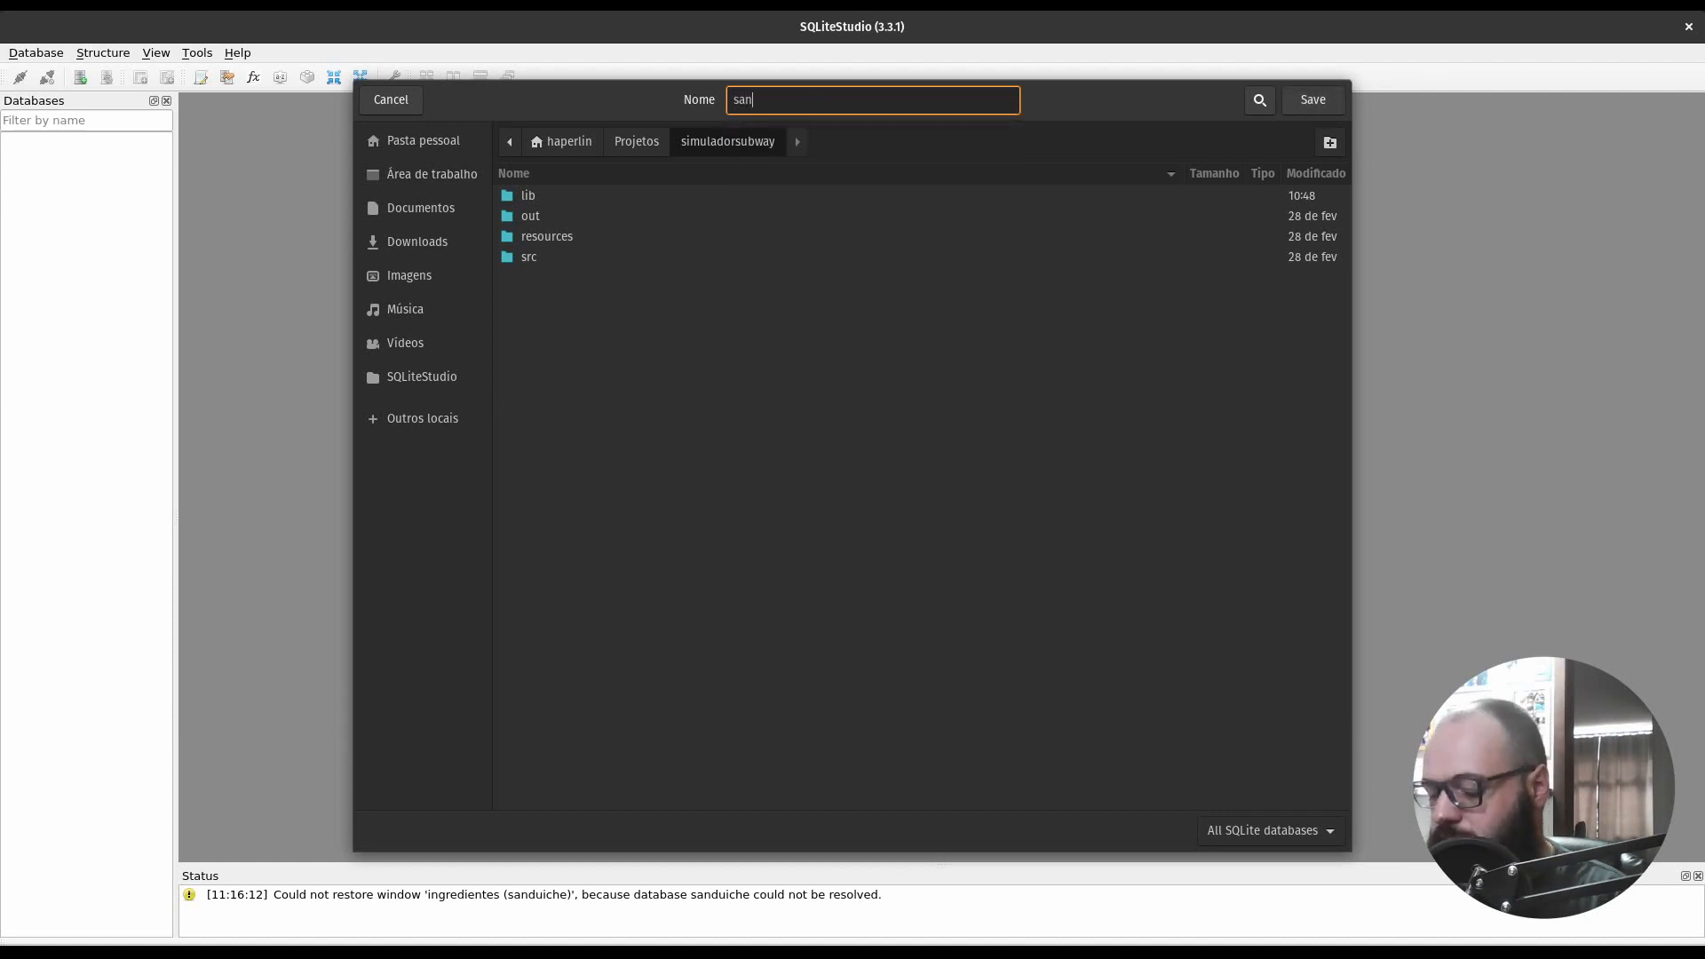
type("duiche.sqlite")
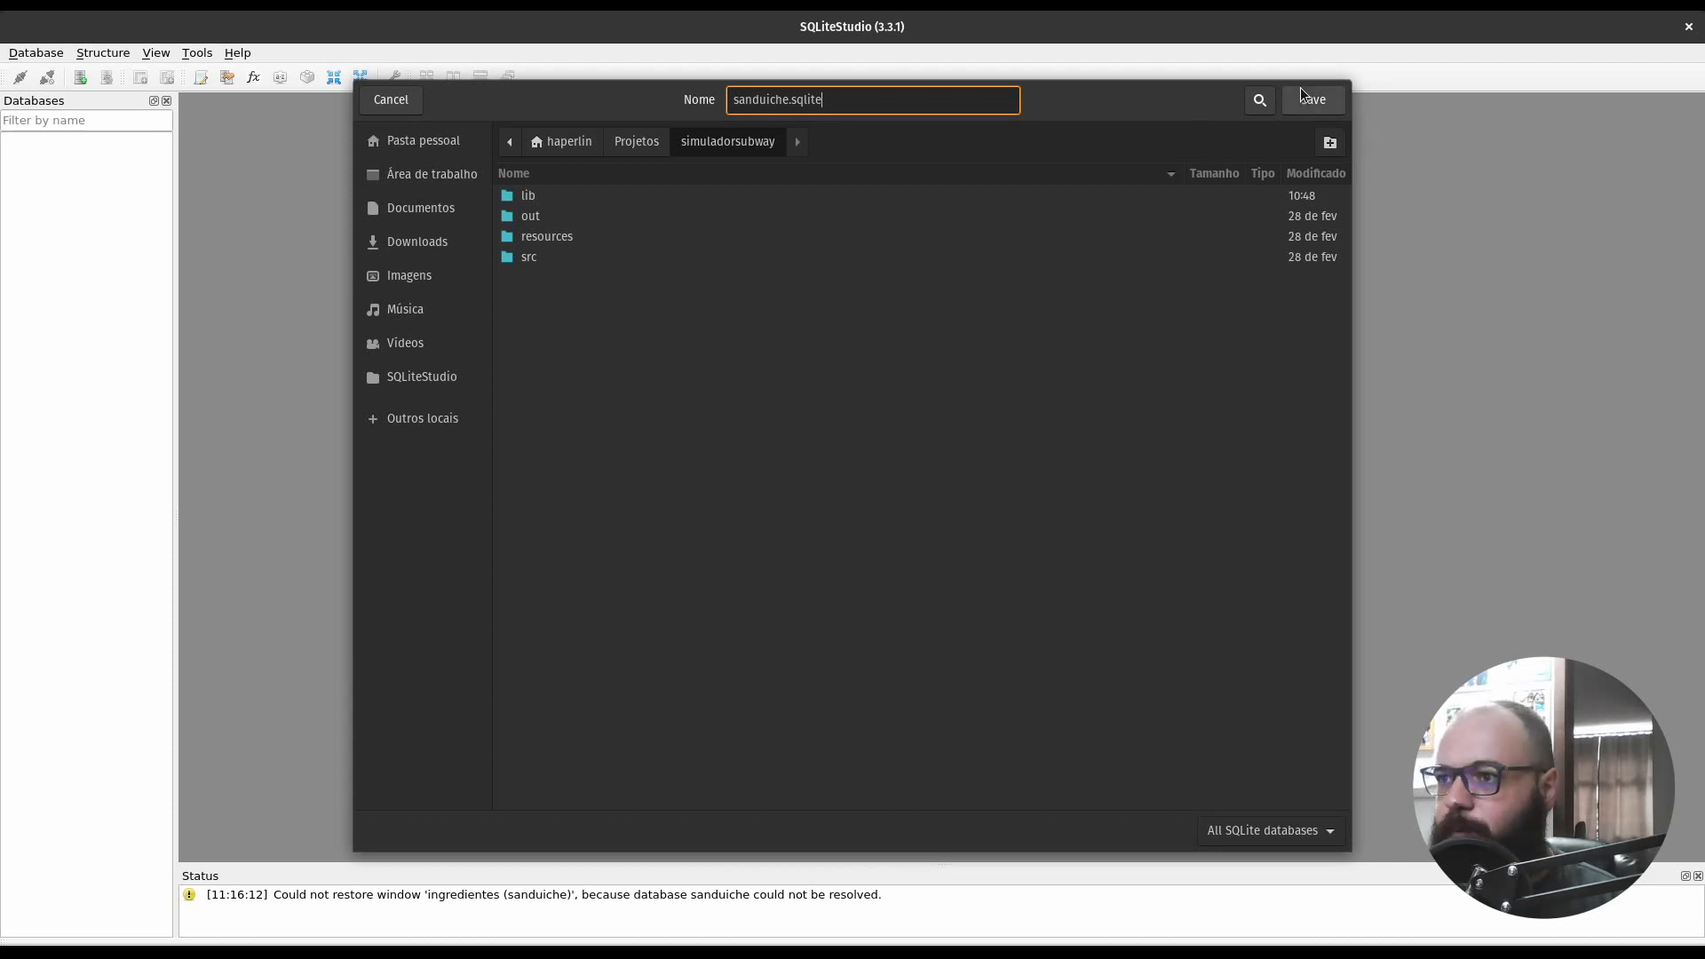
left_click(1323, 97)
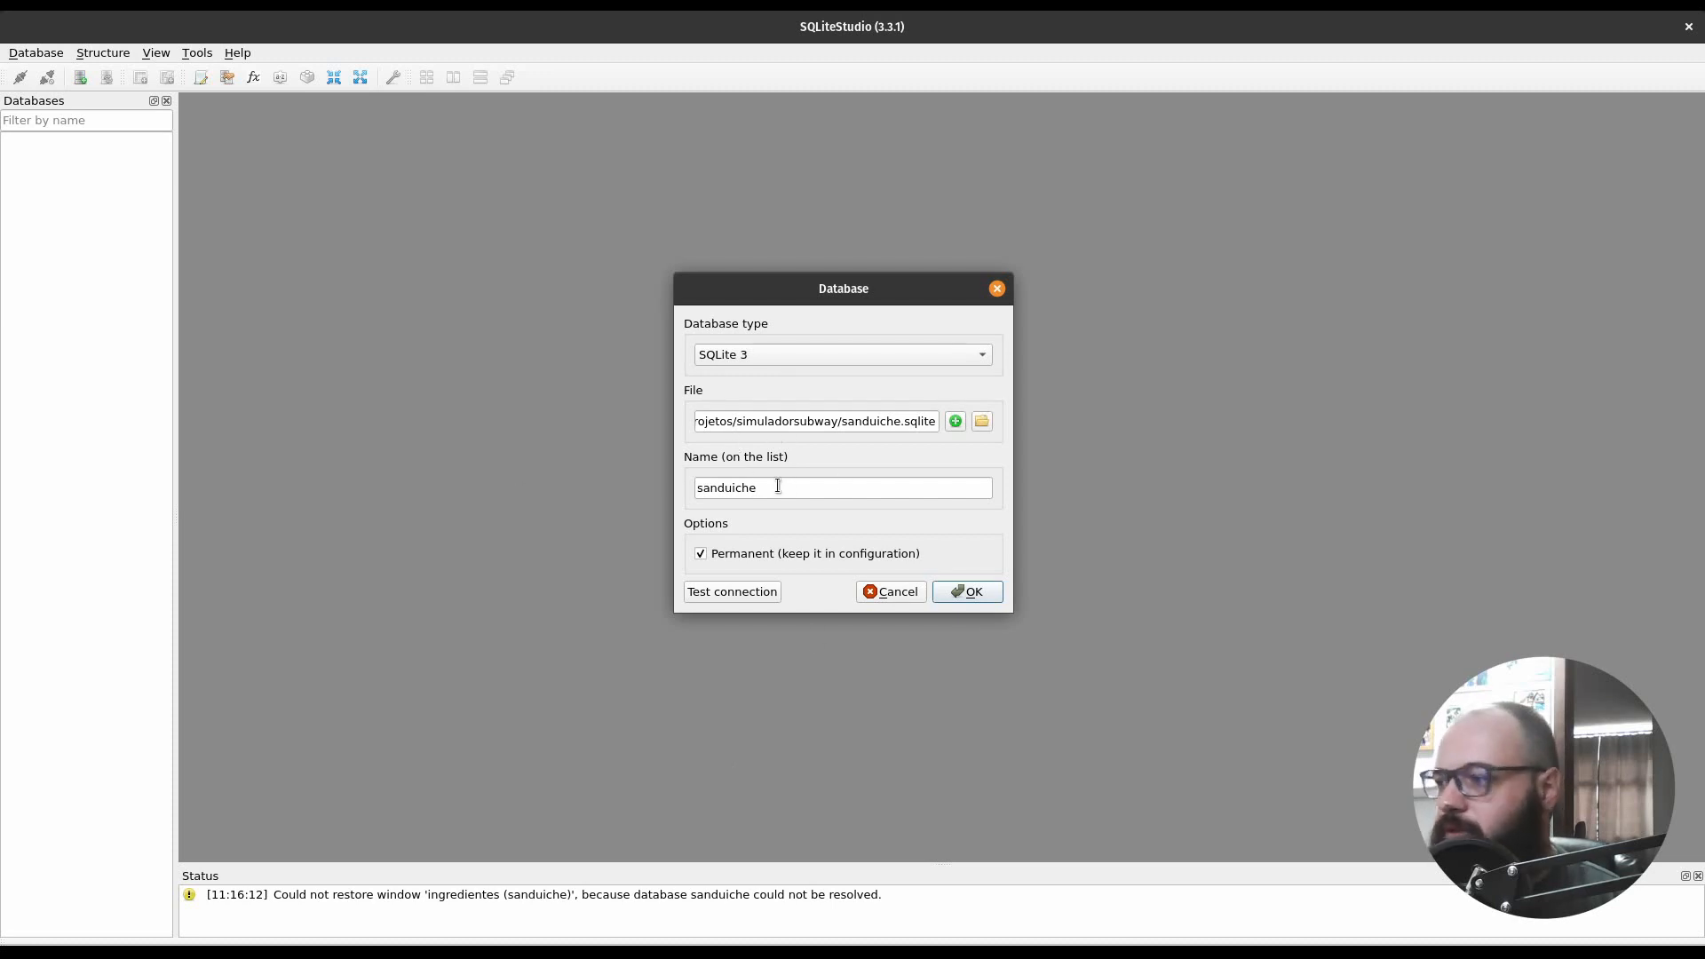
Test the connection to the sanduiche database and add it to the database list
left_click(736, 594)
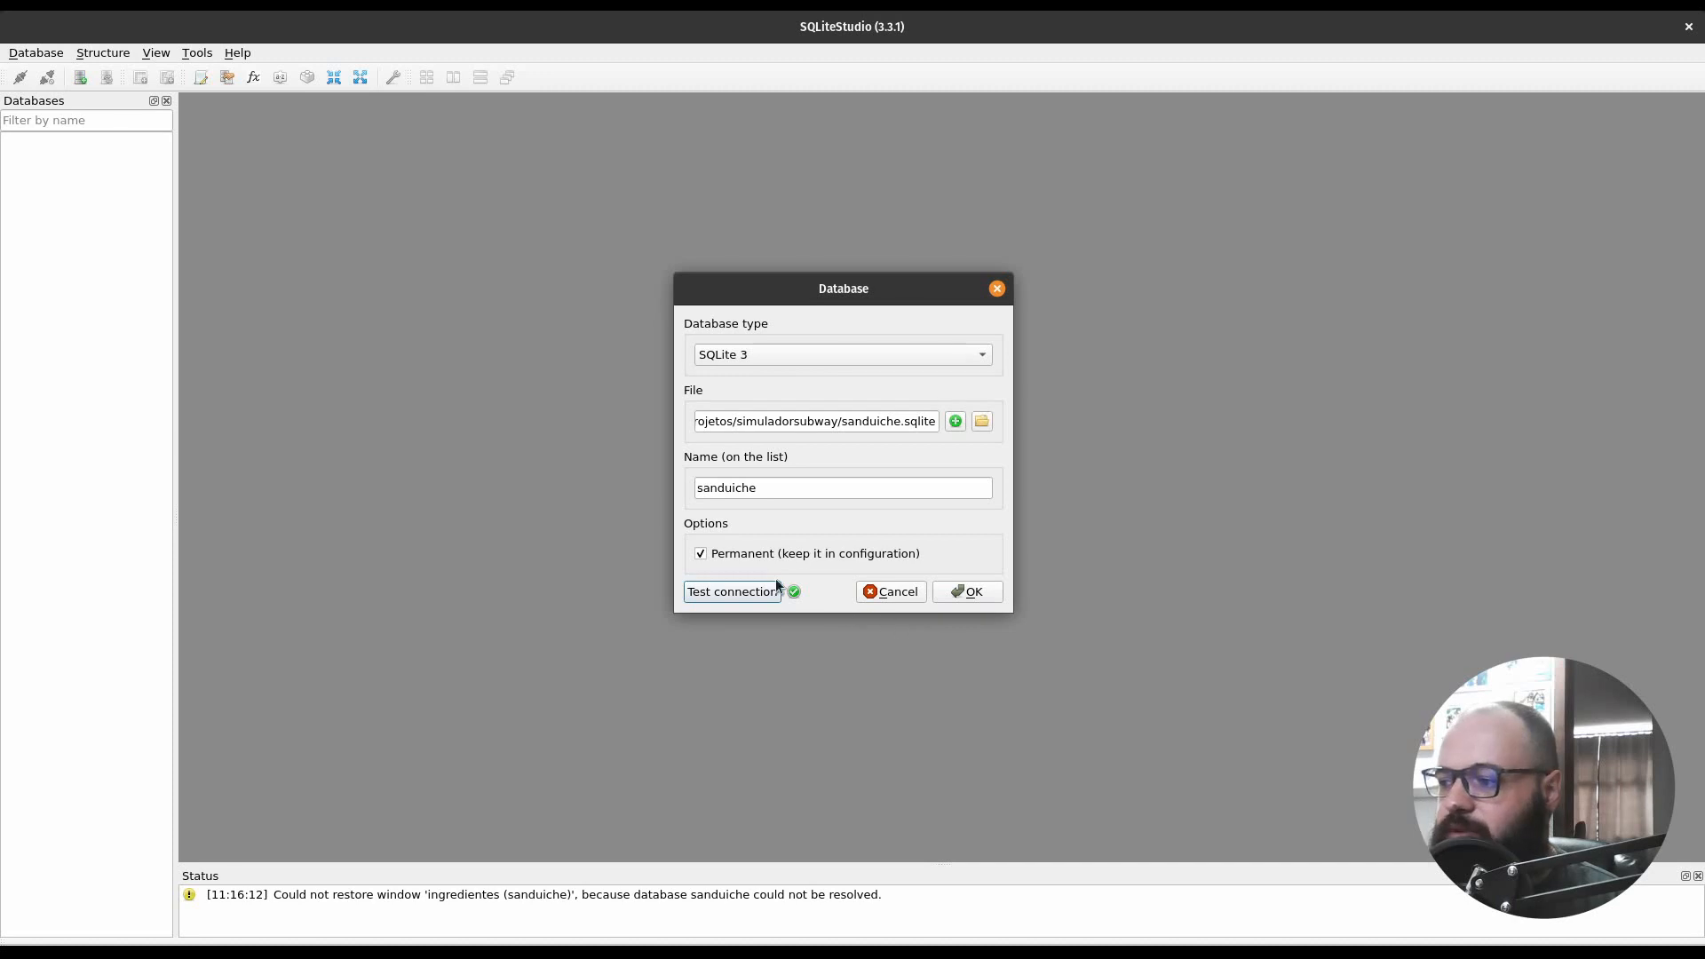
left_click(988, 597)
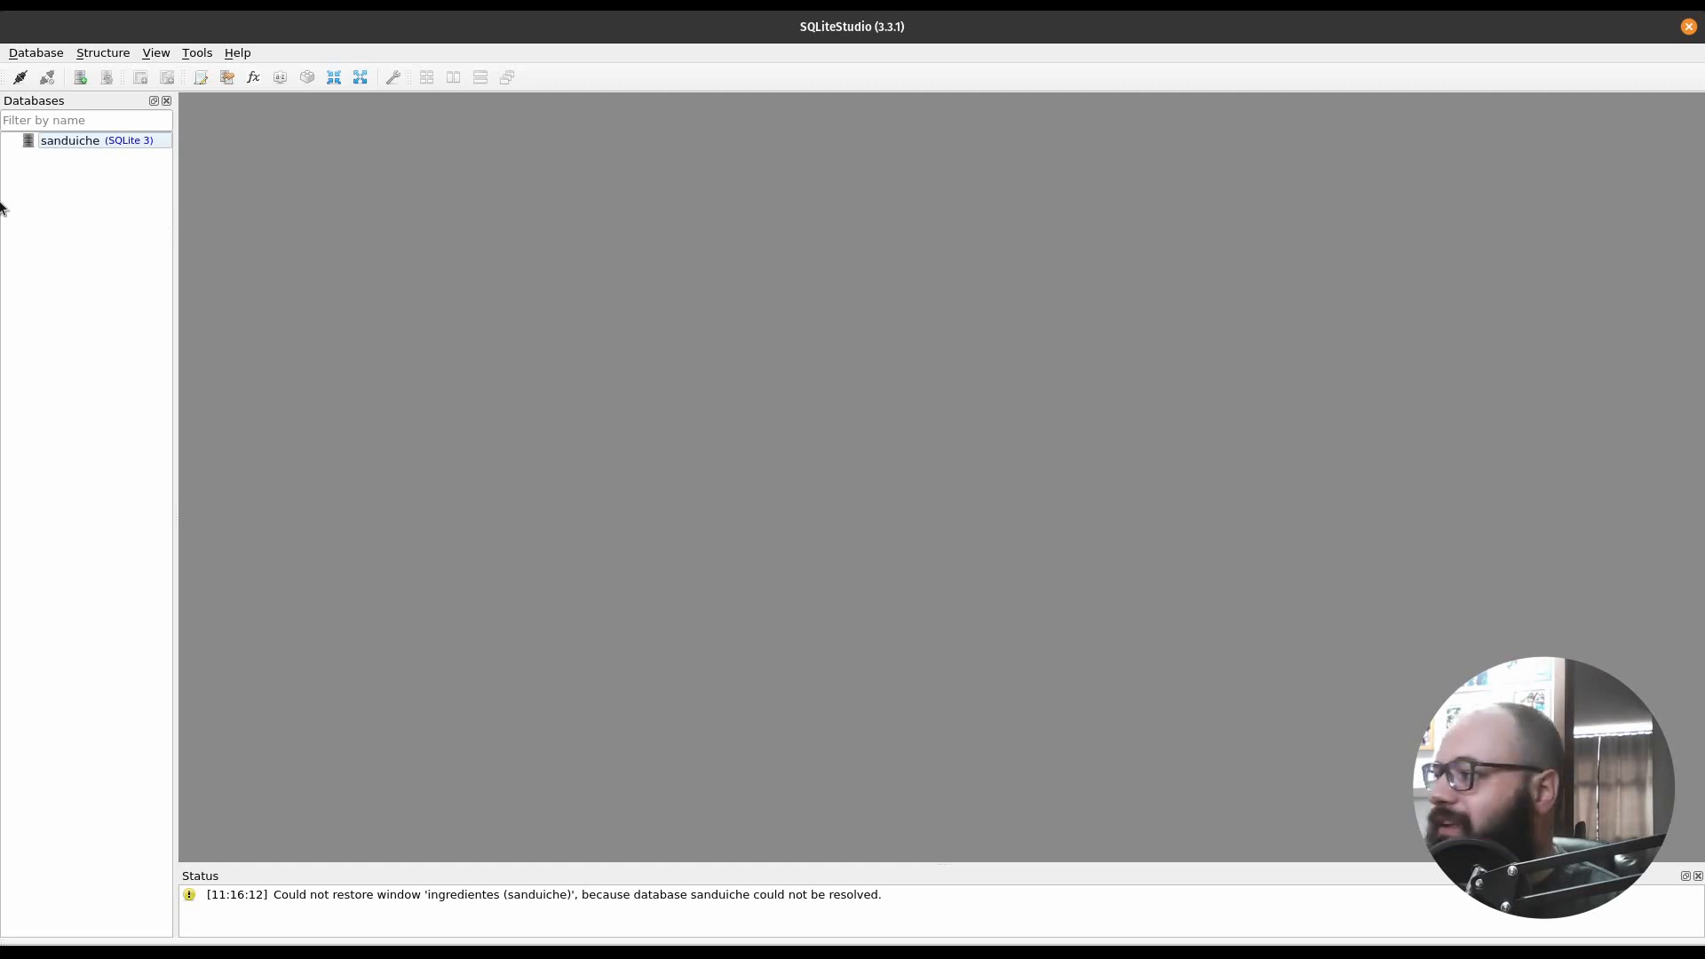
Switch to IntelliJ IDEA to check the simuladorsubway project files for sanduiche.sqlite, and return to SQLiteStudio
left_click(886, 931)
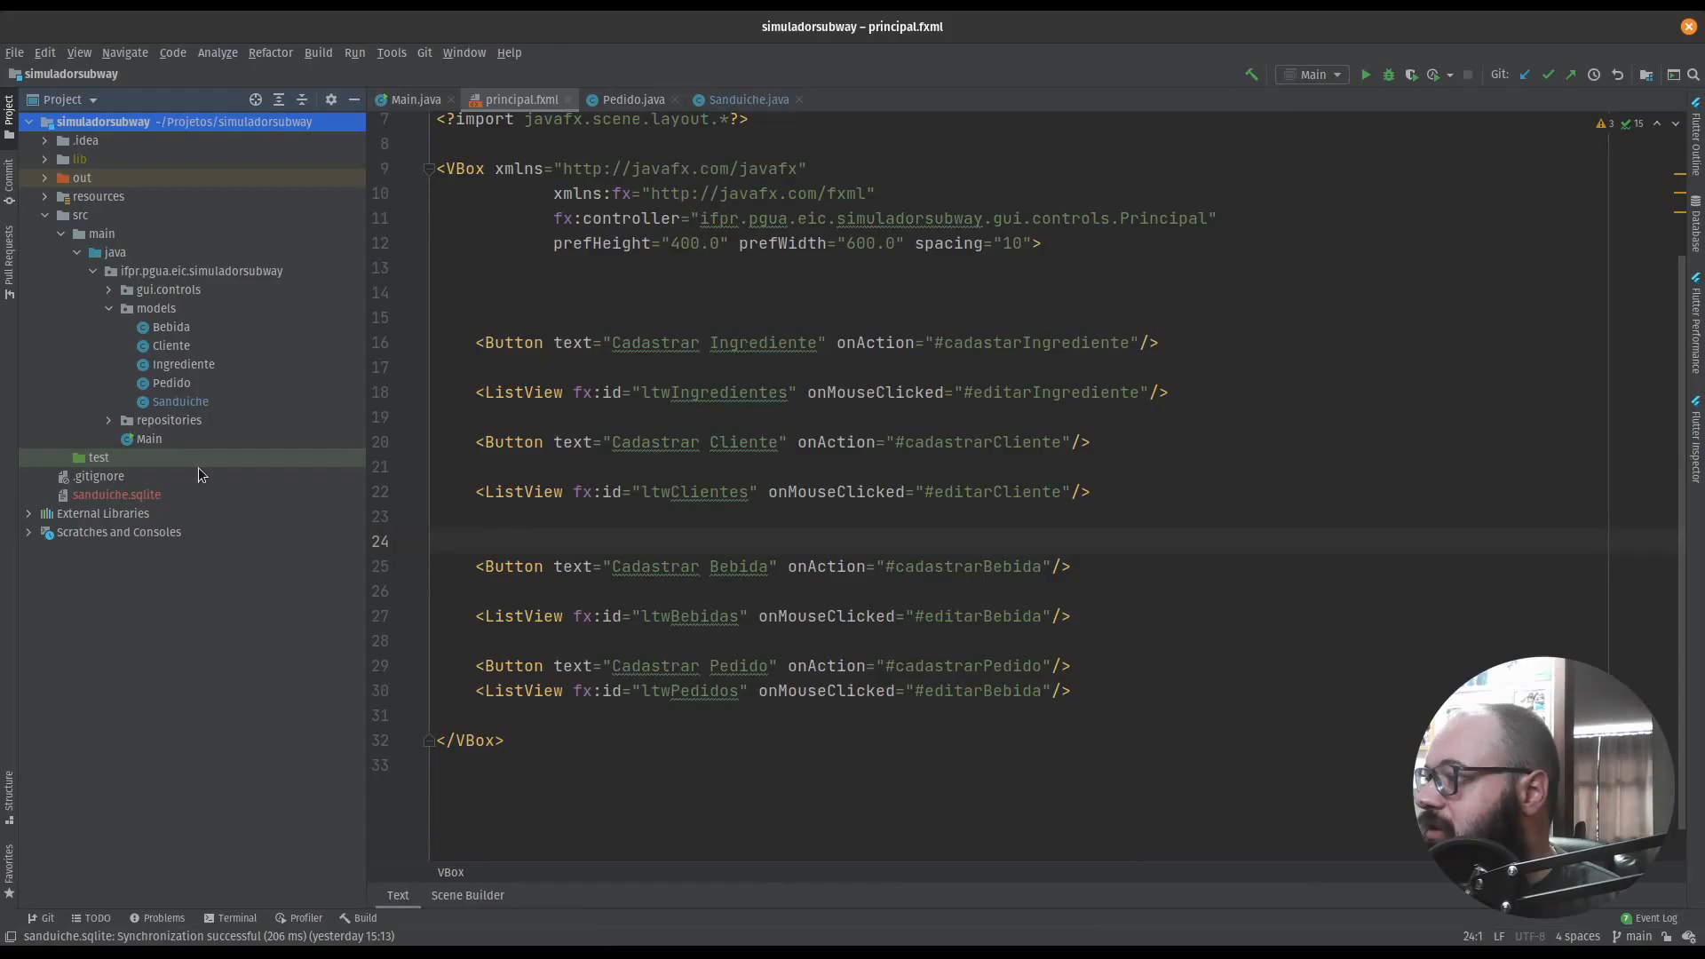
mouse_move(1009, 691)
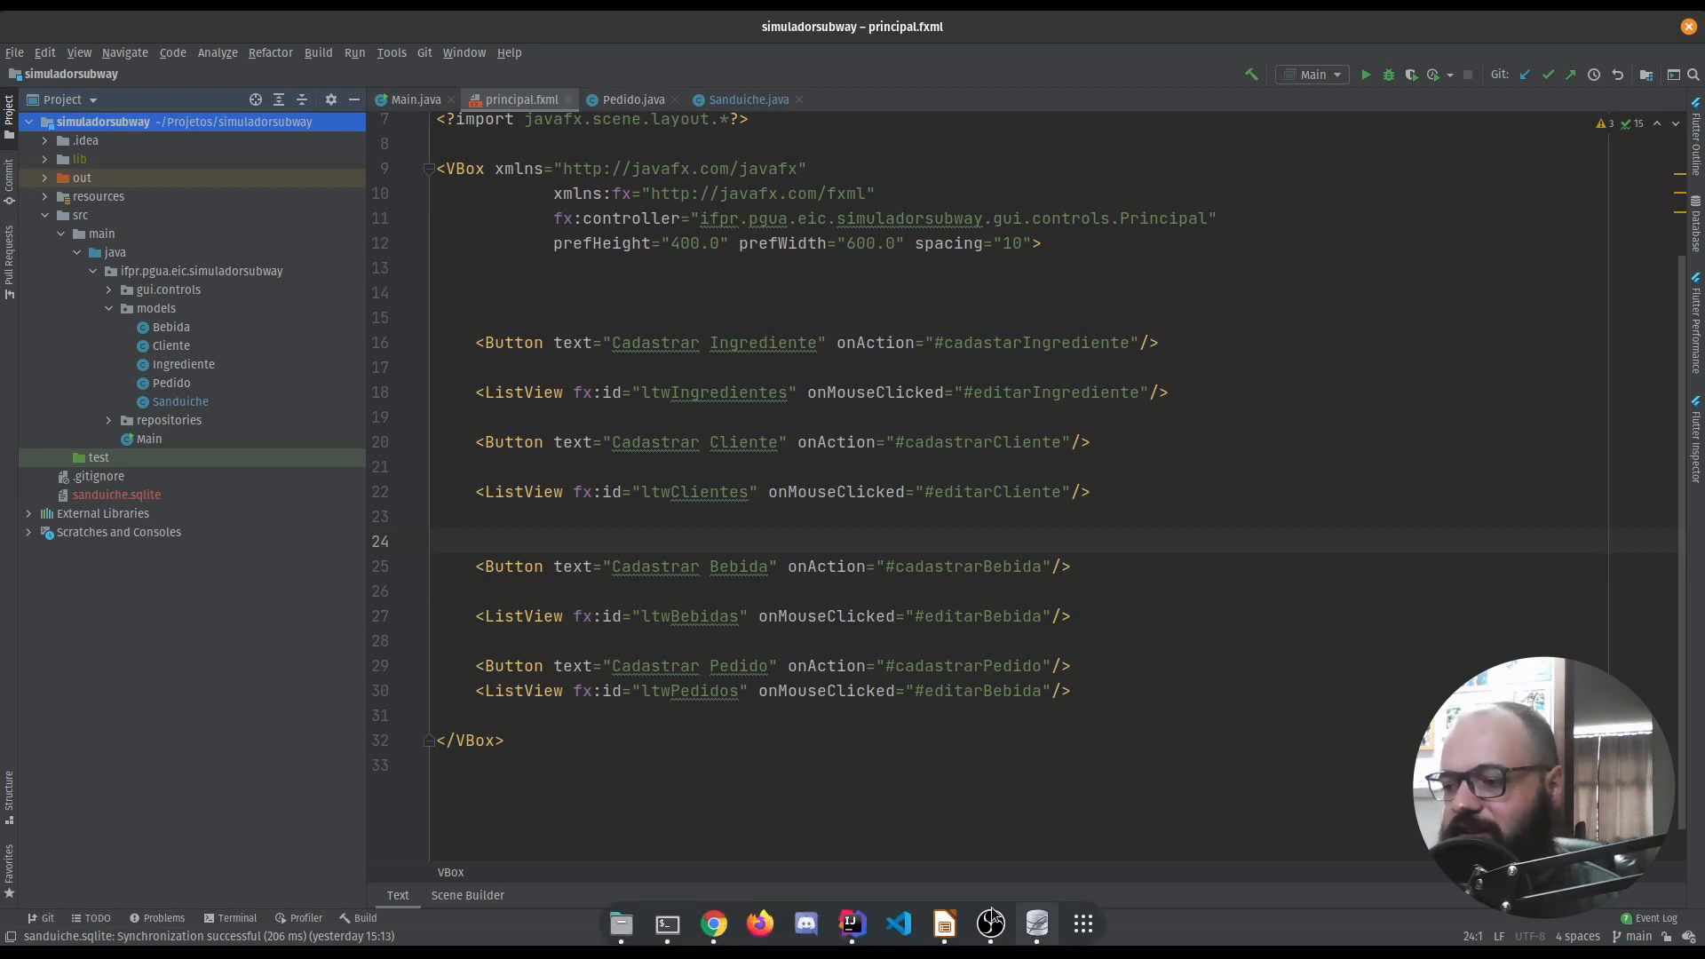
left_click(898, 928)
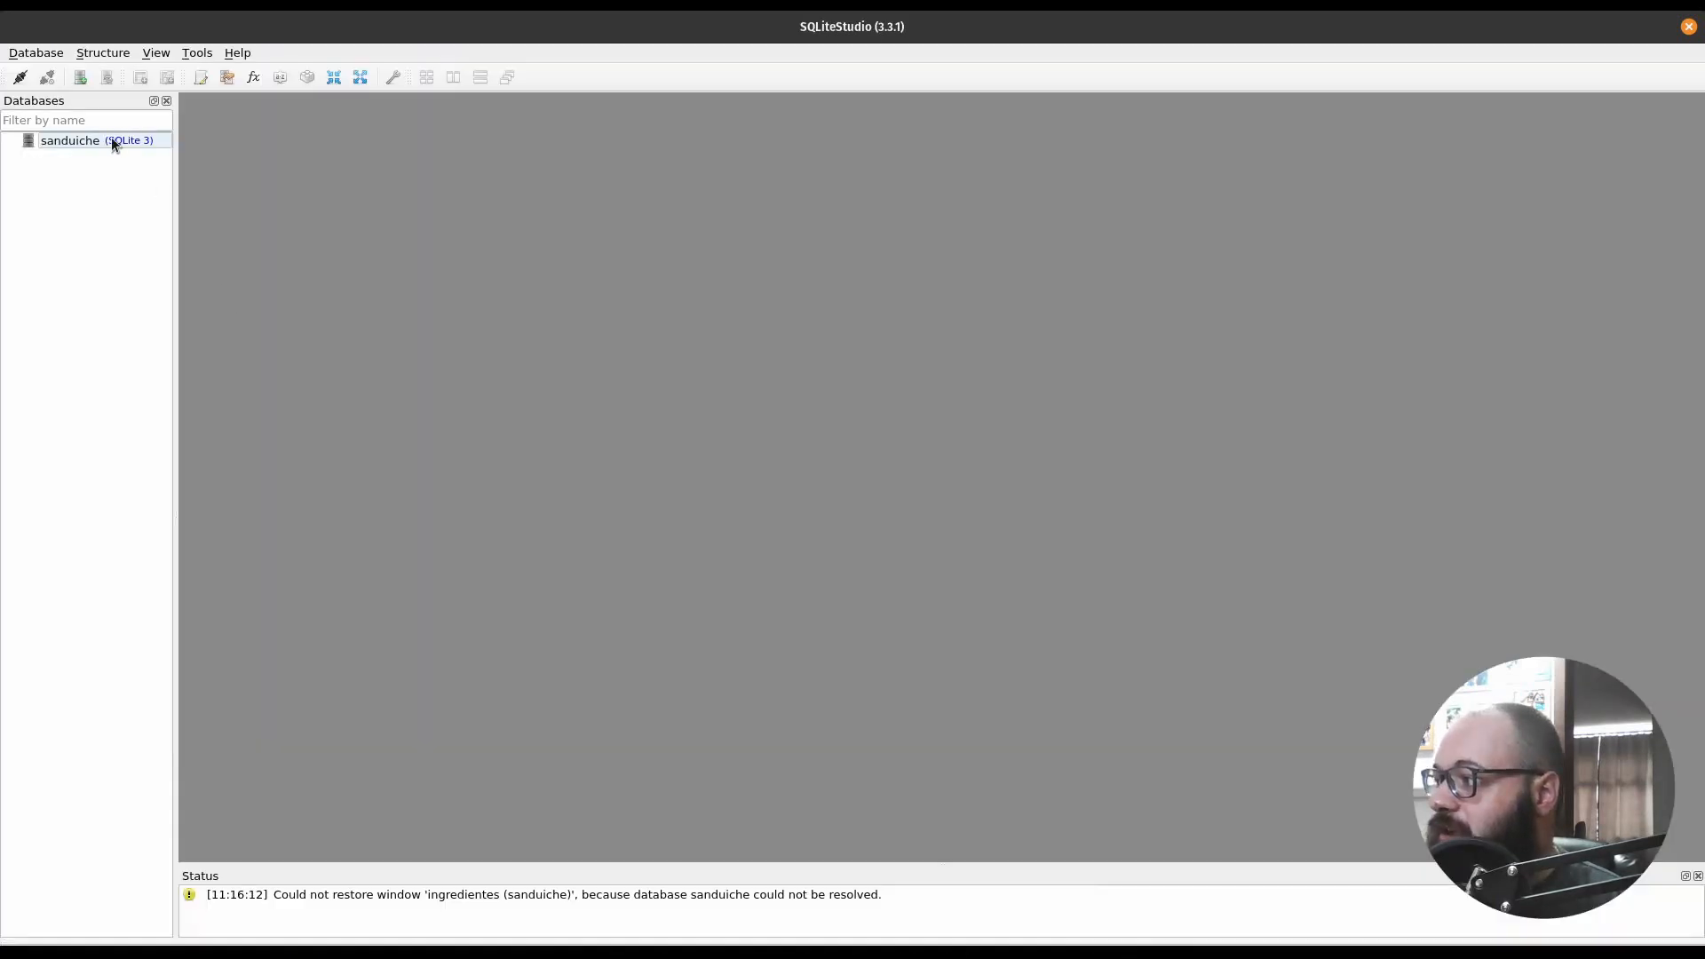
Connect to the sanduiche database and start creating a new table in it
mouse_move(82, 148)
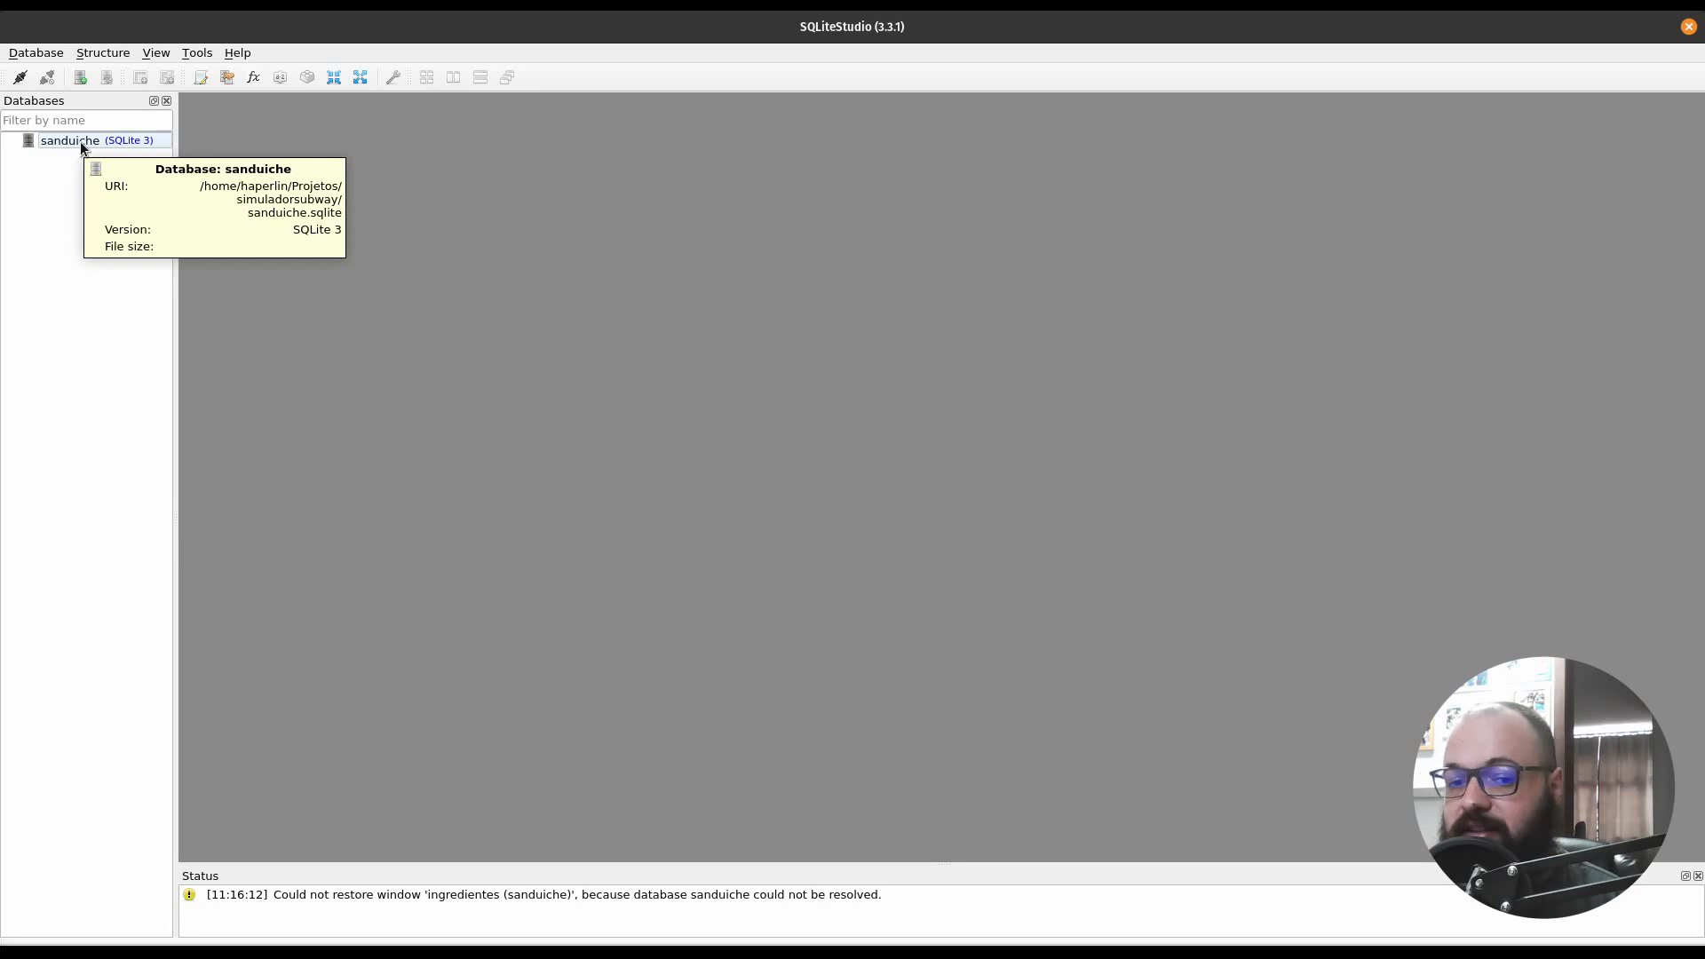
double_click(81, 144)
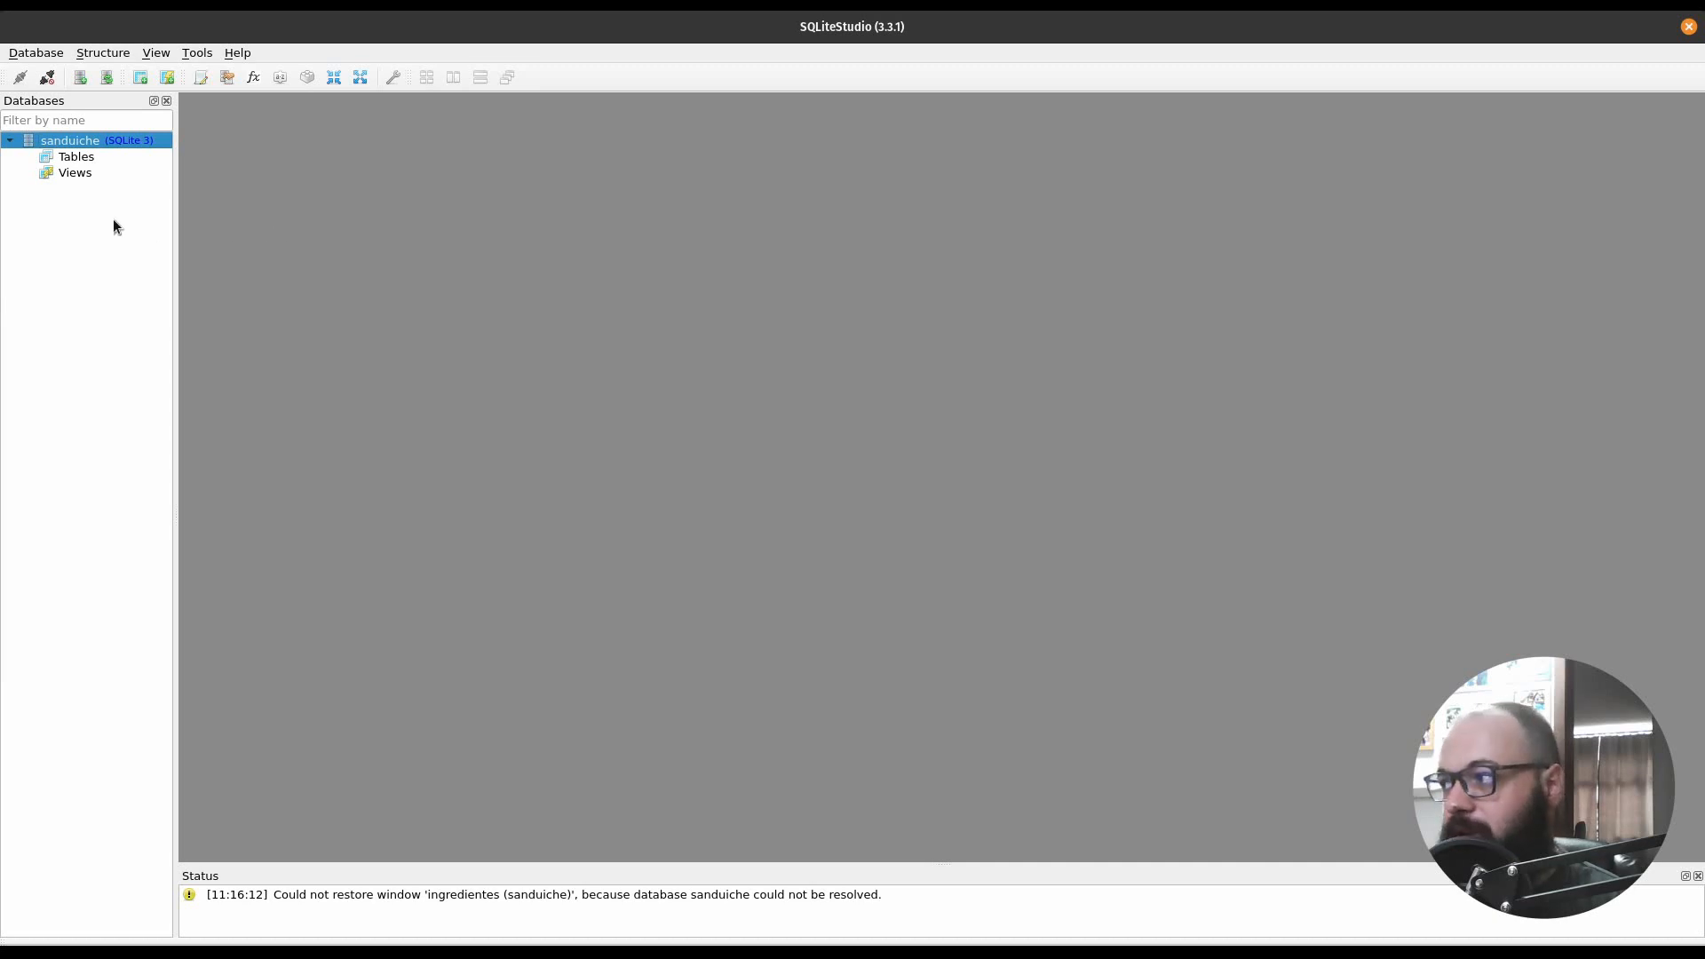
left_click(83, 160)
right_click(88, 160)
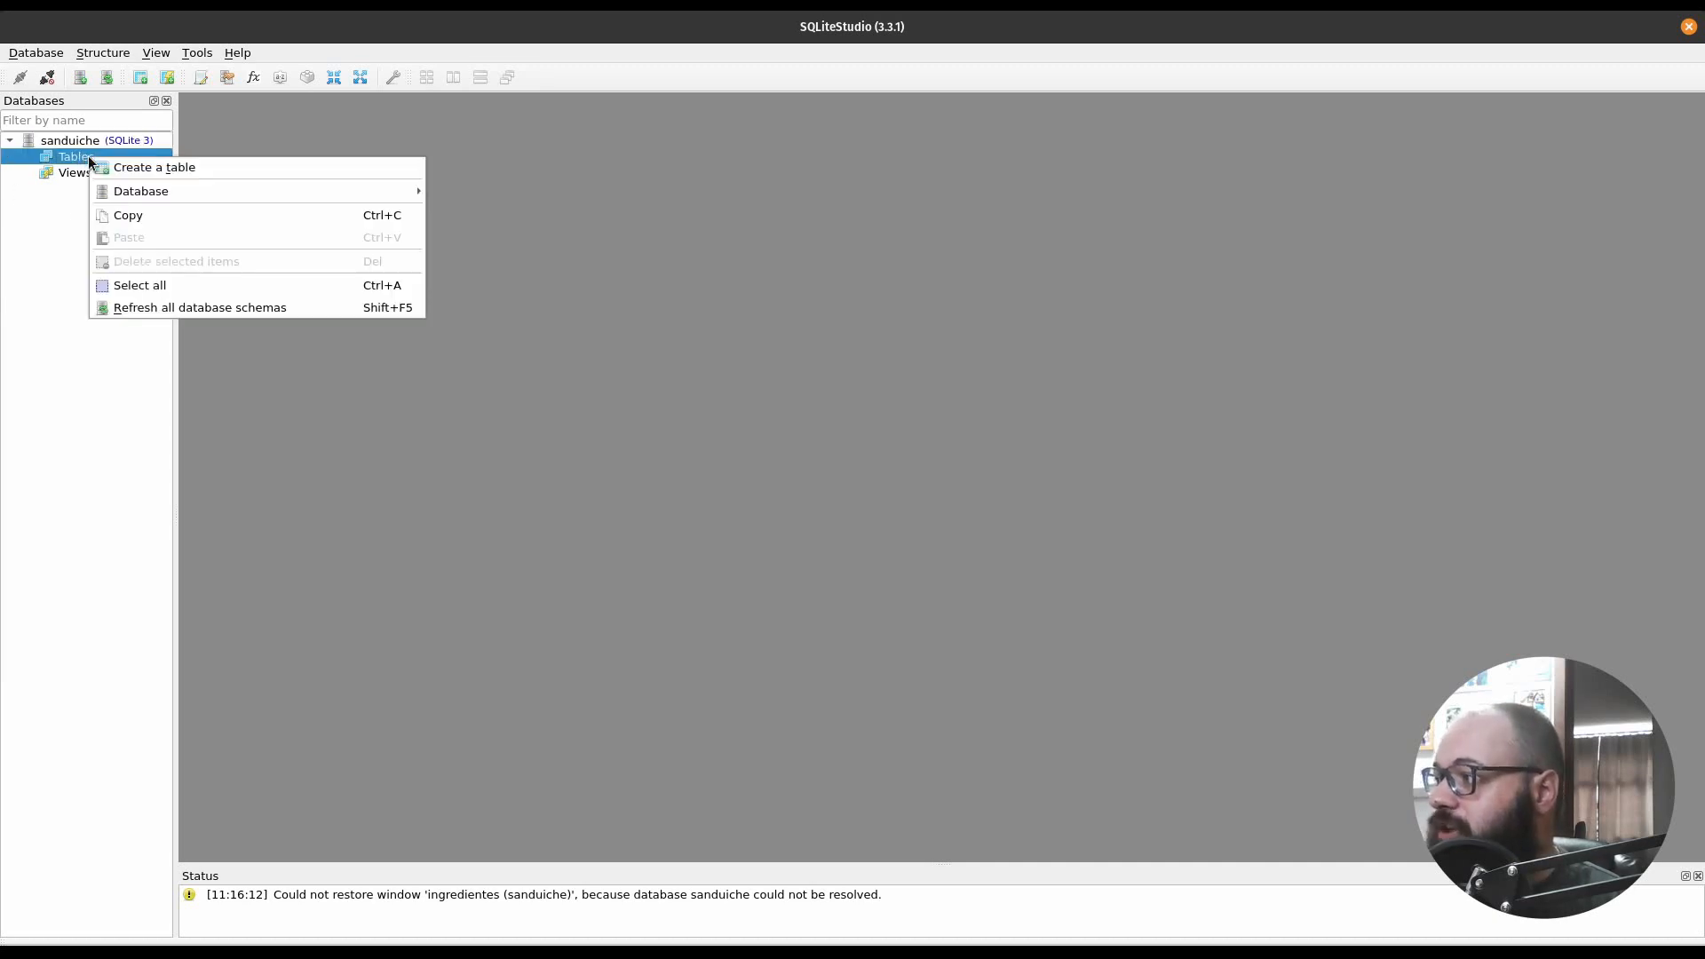
left_click(189, 171)
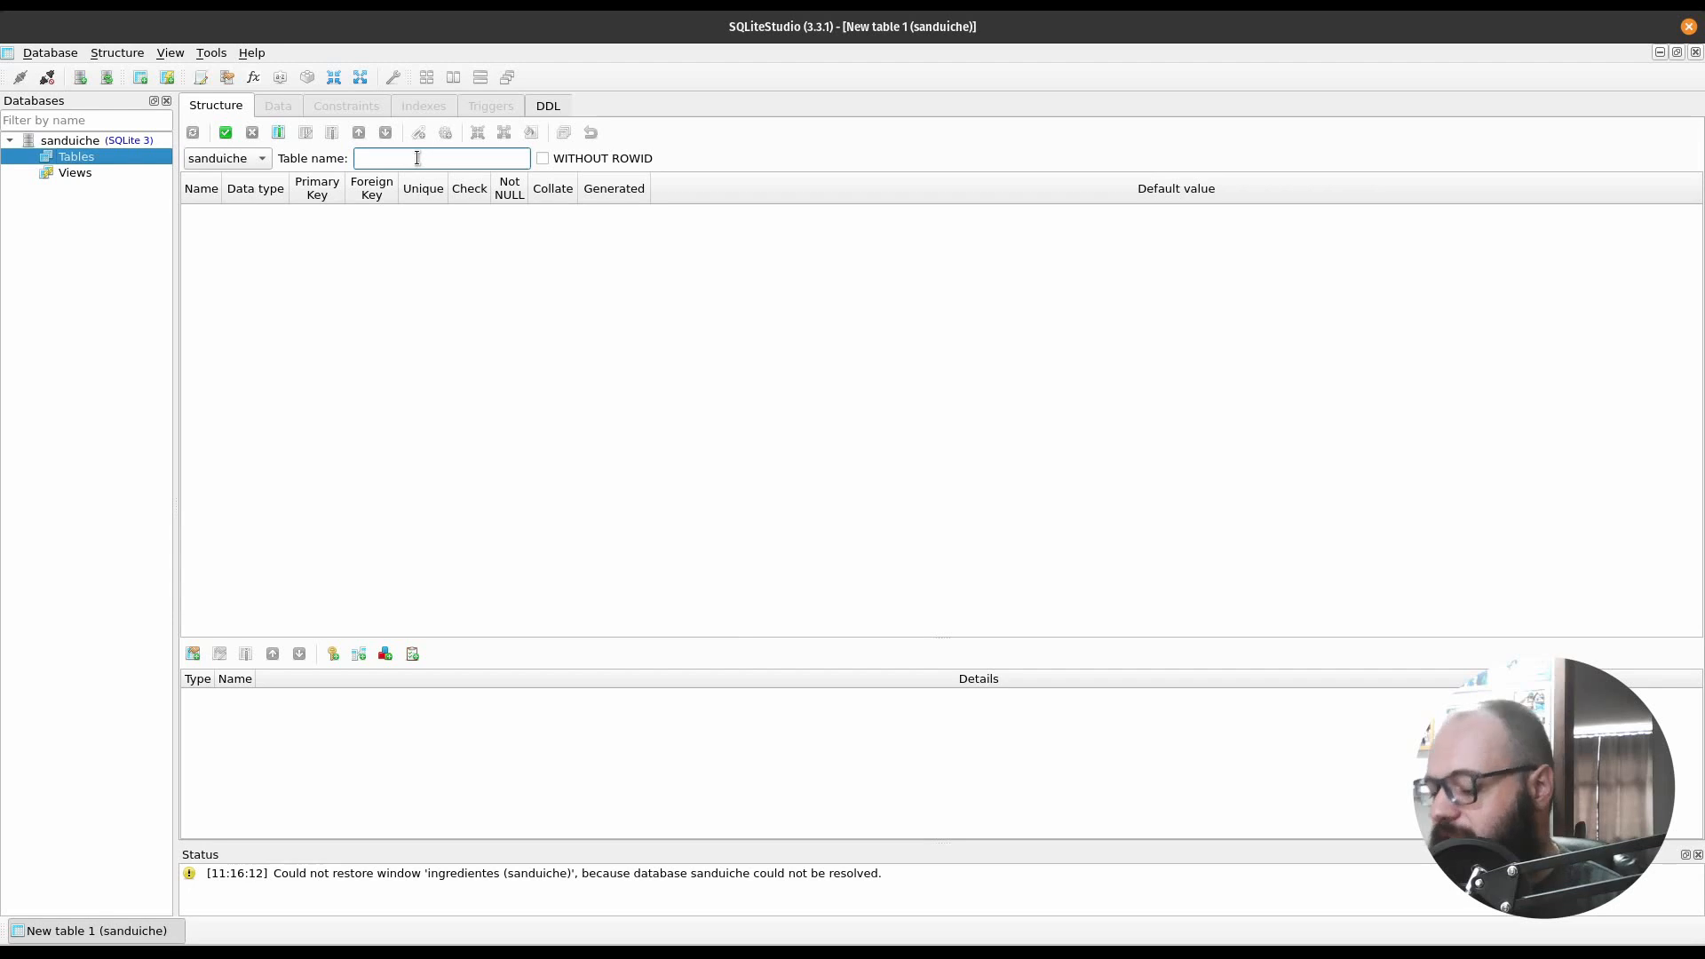
Name the new table Ingredientes
type("Ingret")
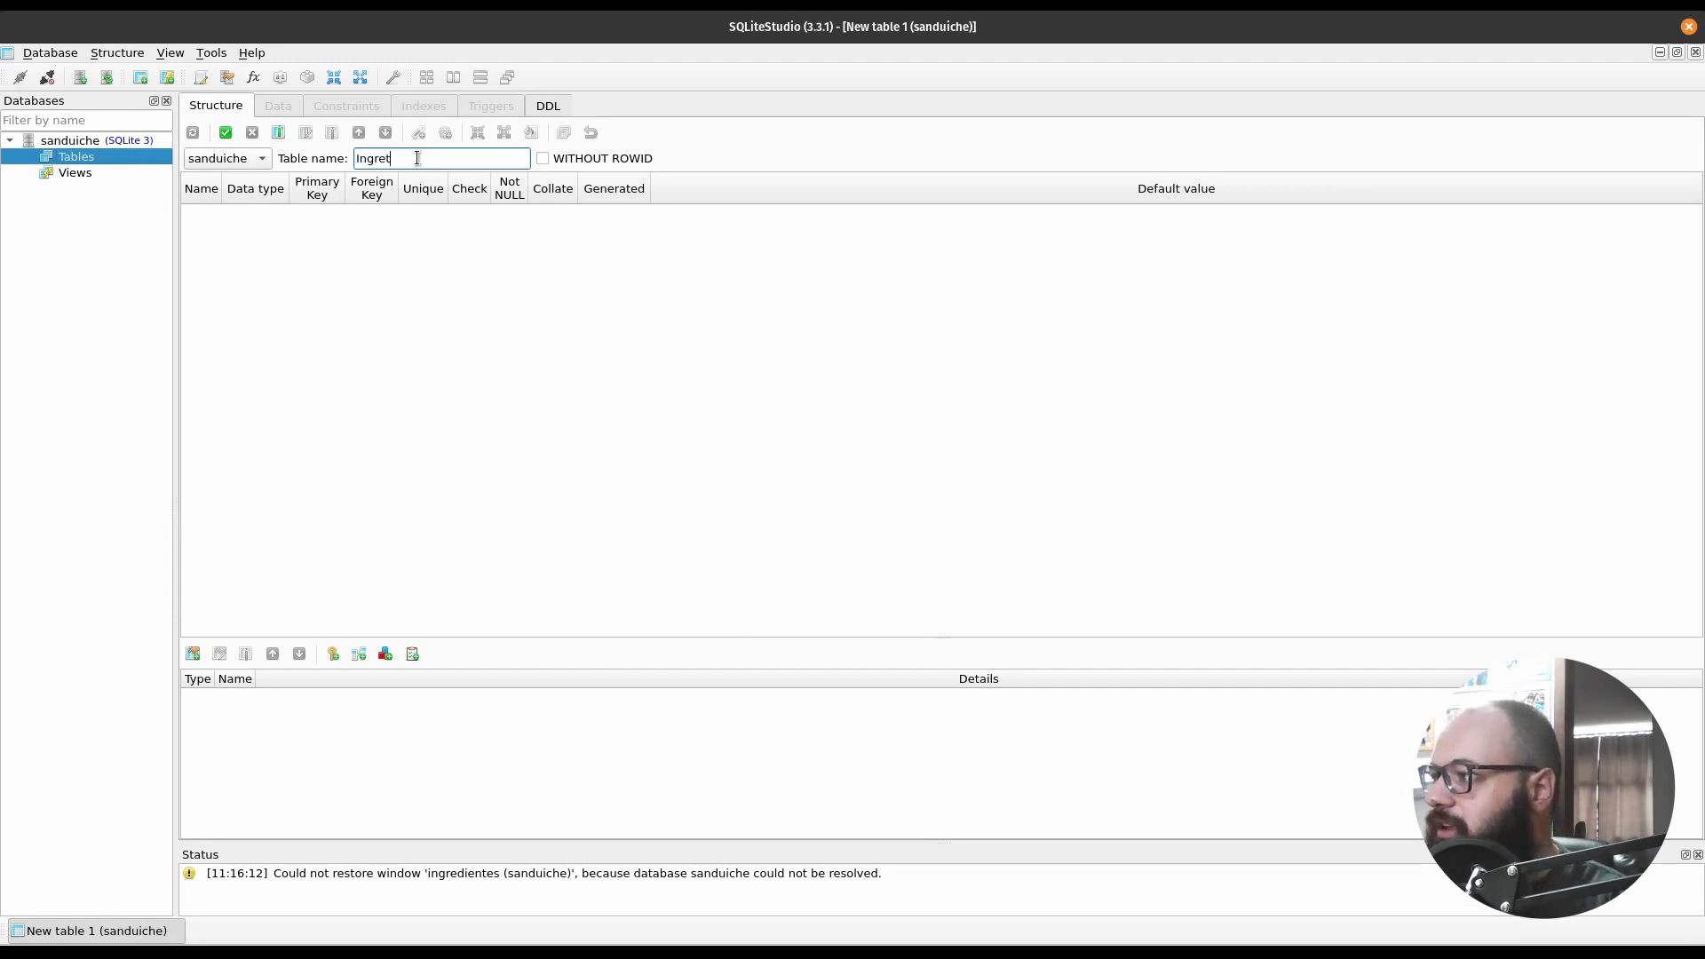
key("BackSpace")
type("dientes")
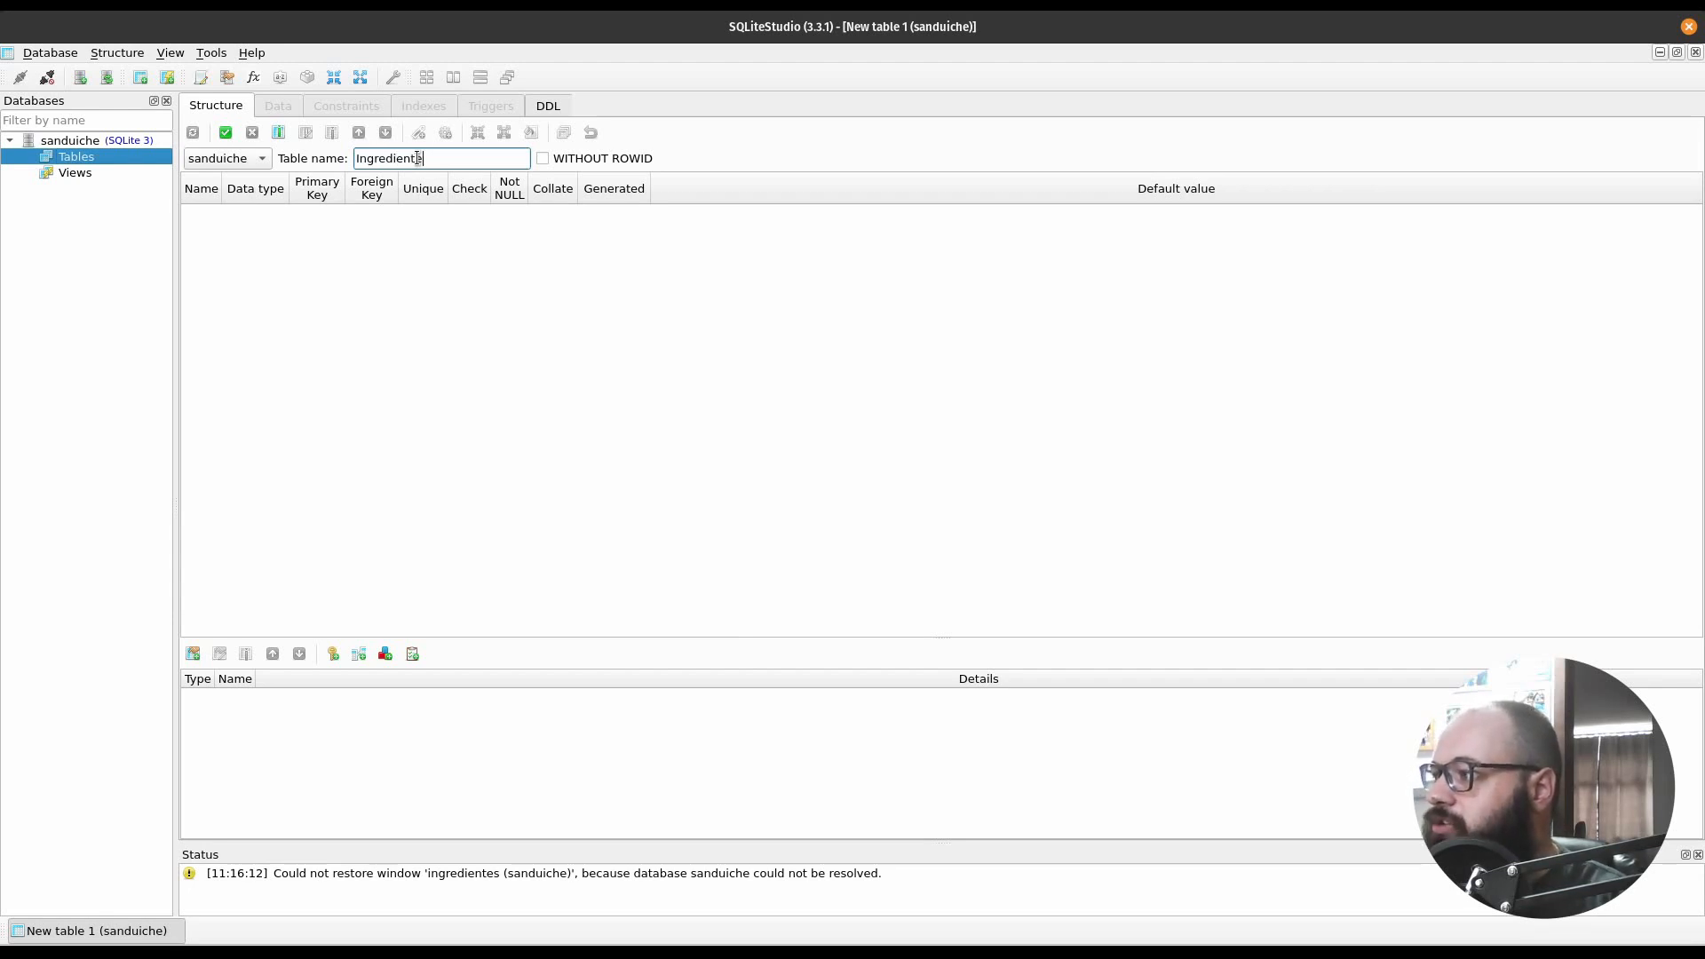
left_click(463, 308)
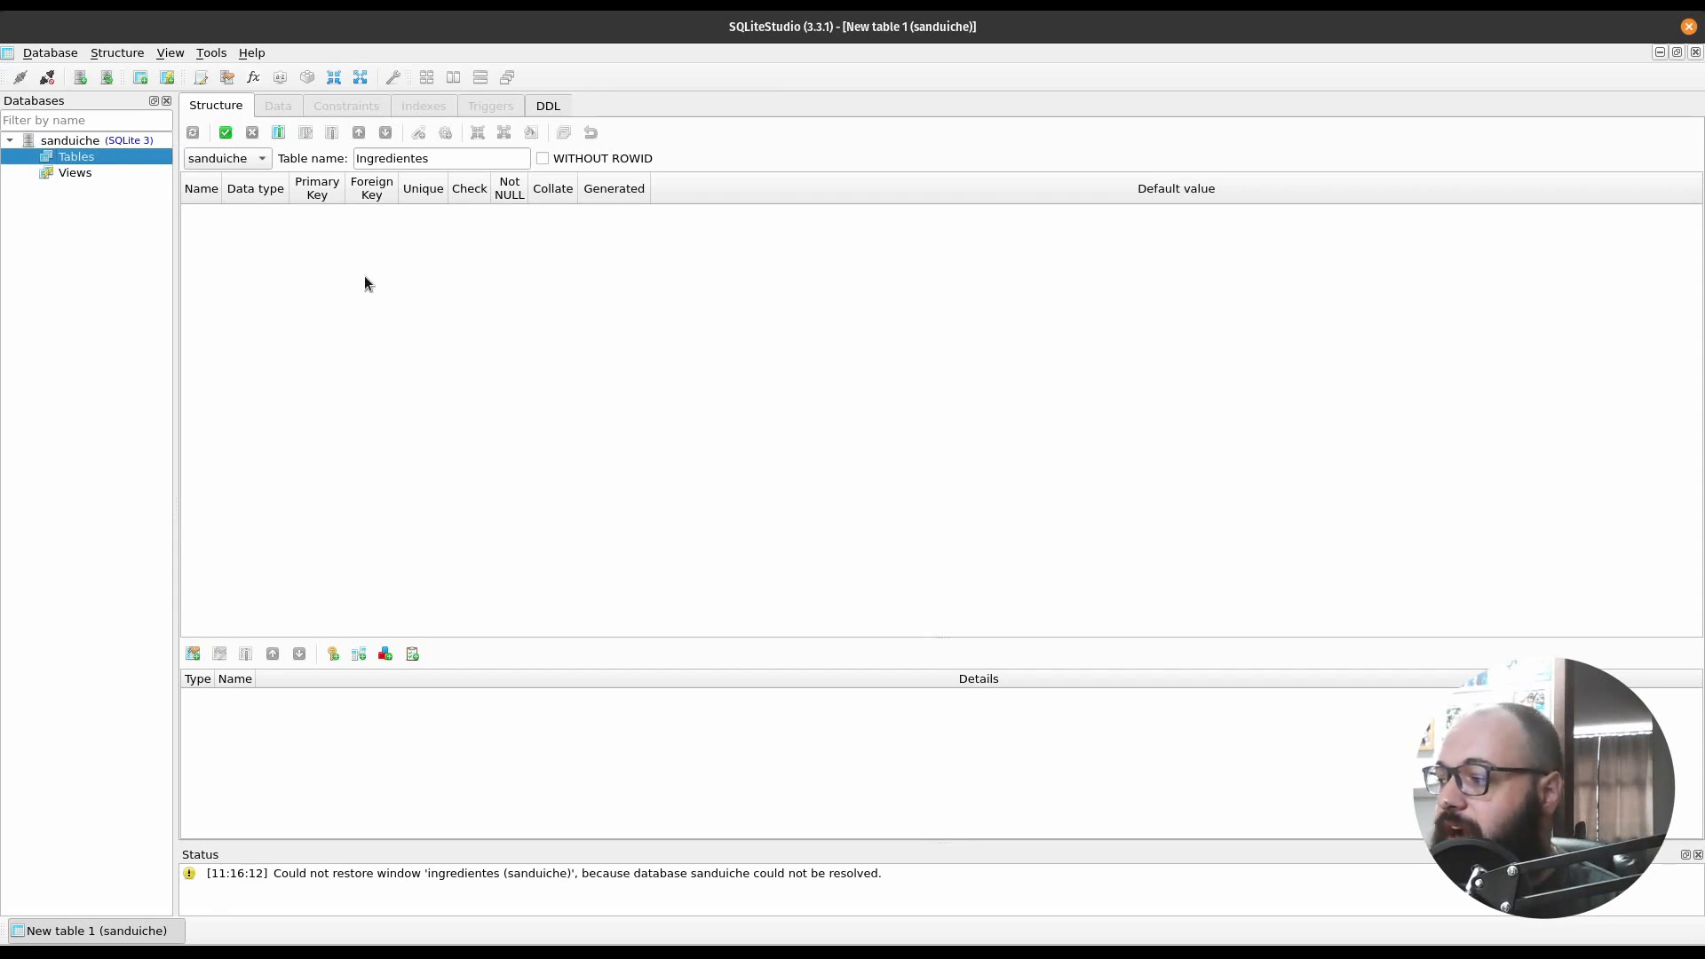
Add an id column of type INTEGER to the Ingredientes table as an autoincrementing primary key
double_click(379, 248)
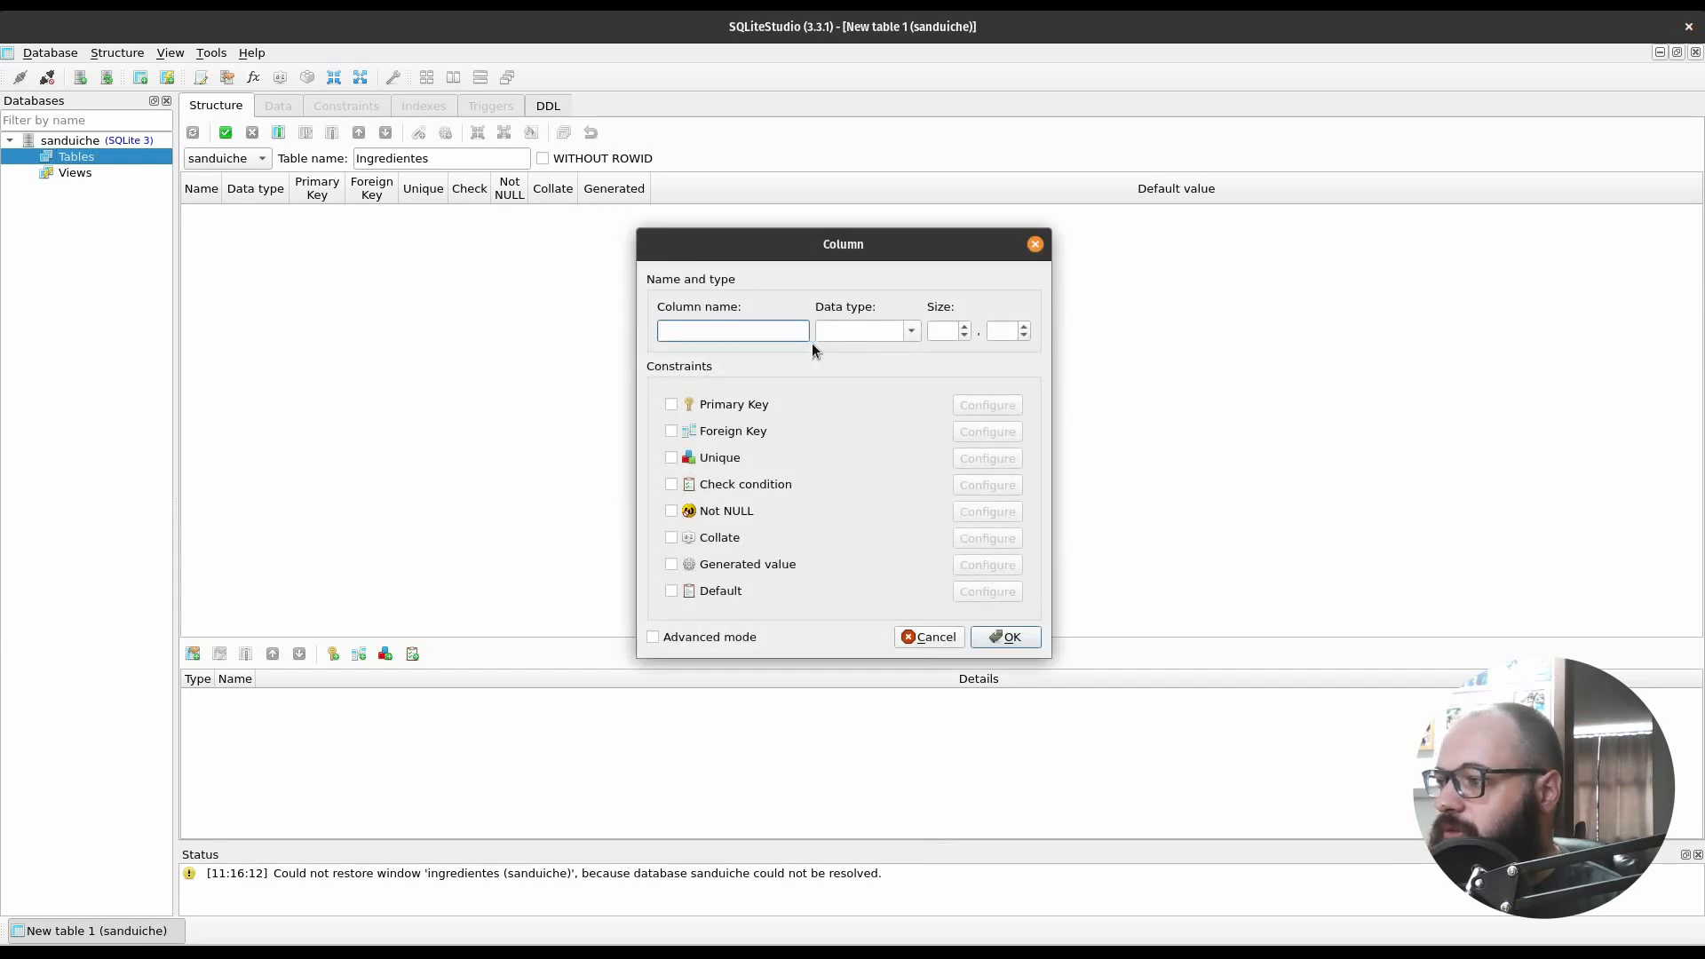
left_click(1035, 245)
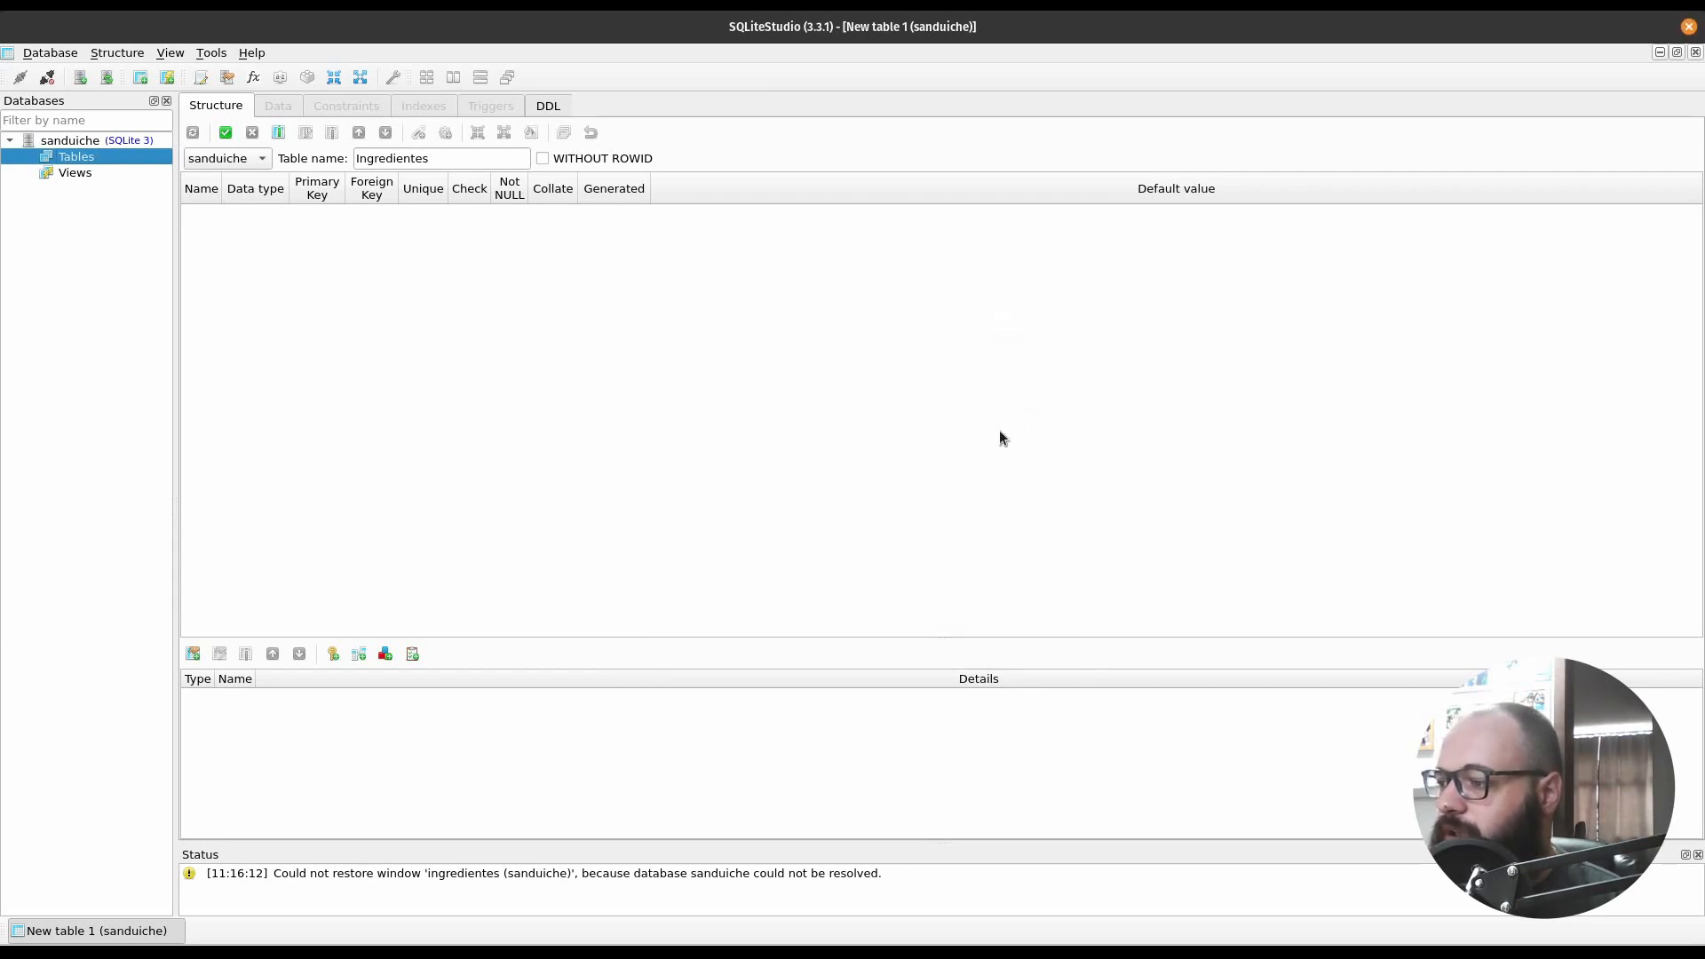
double_click(728, 304)
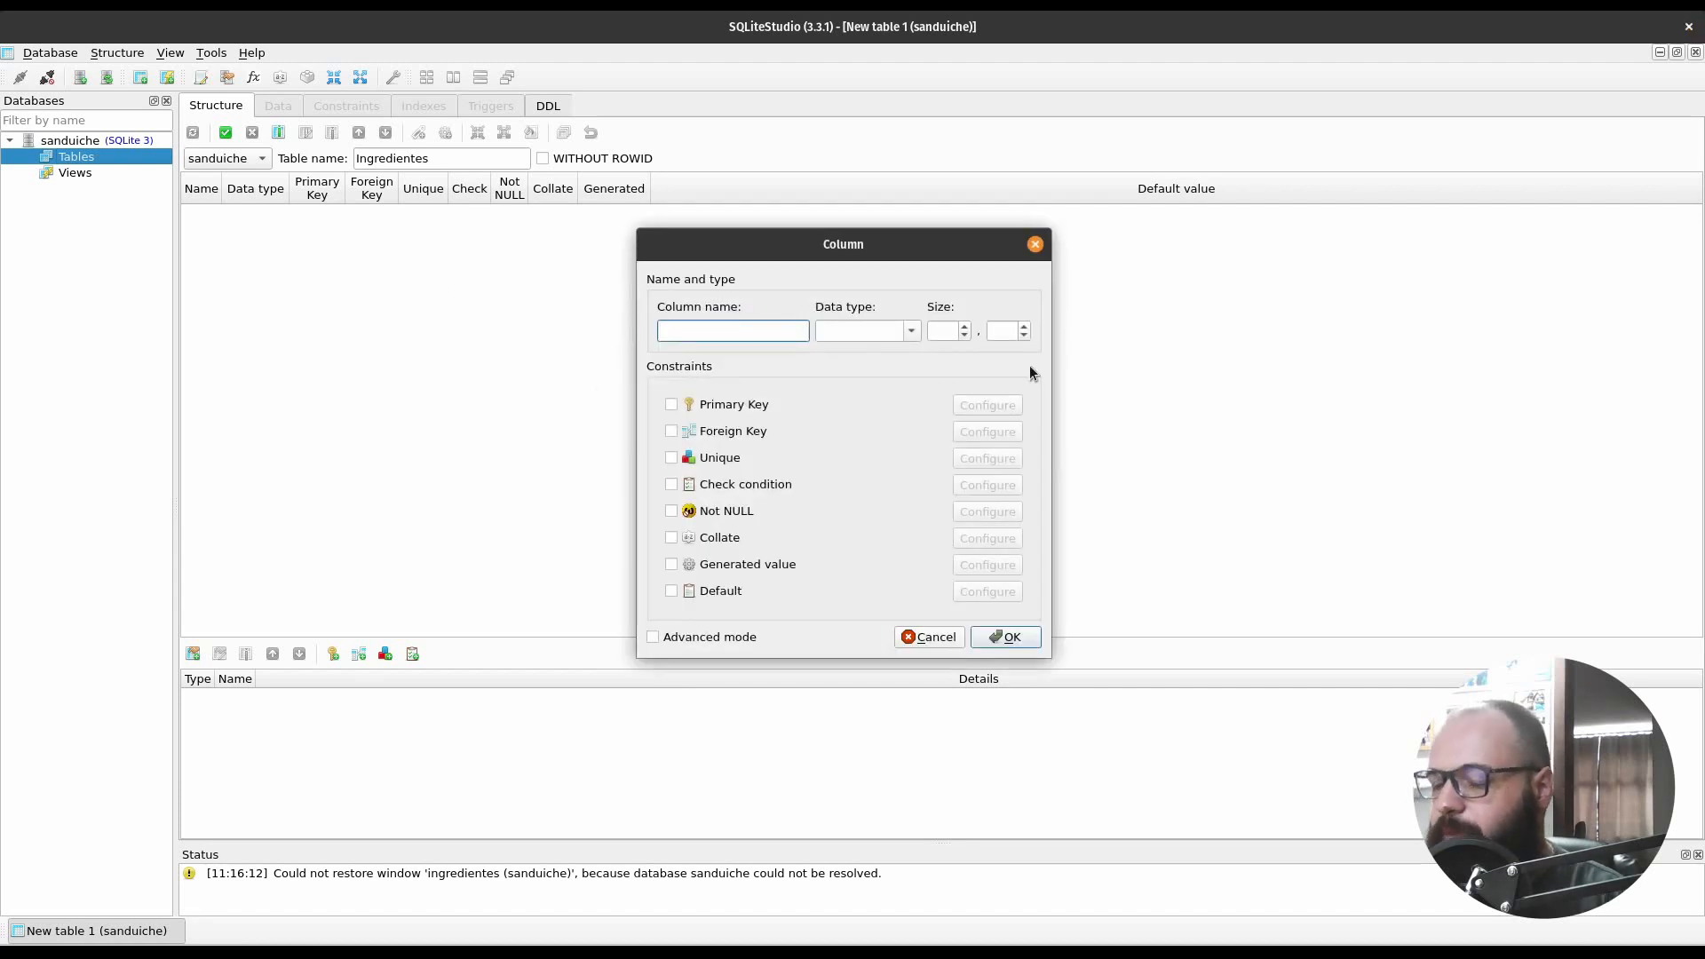
type("id")
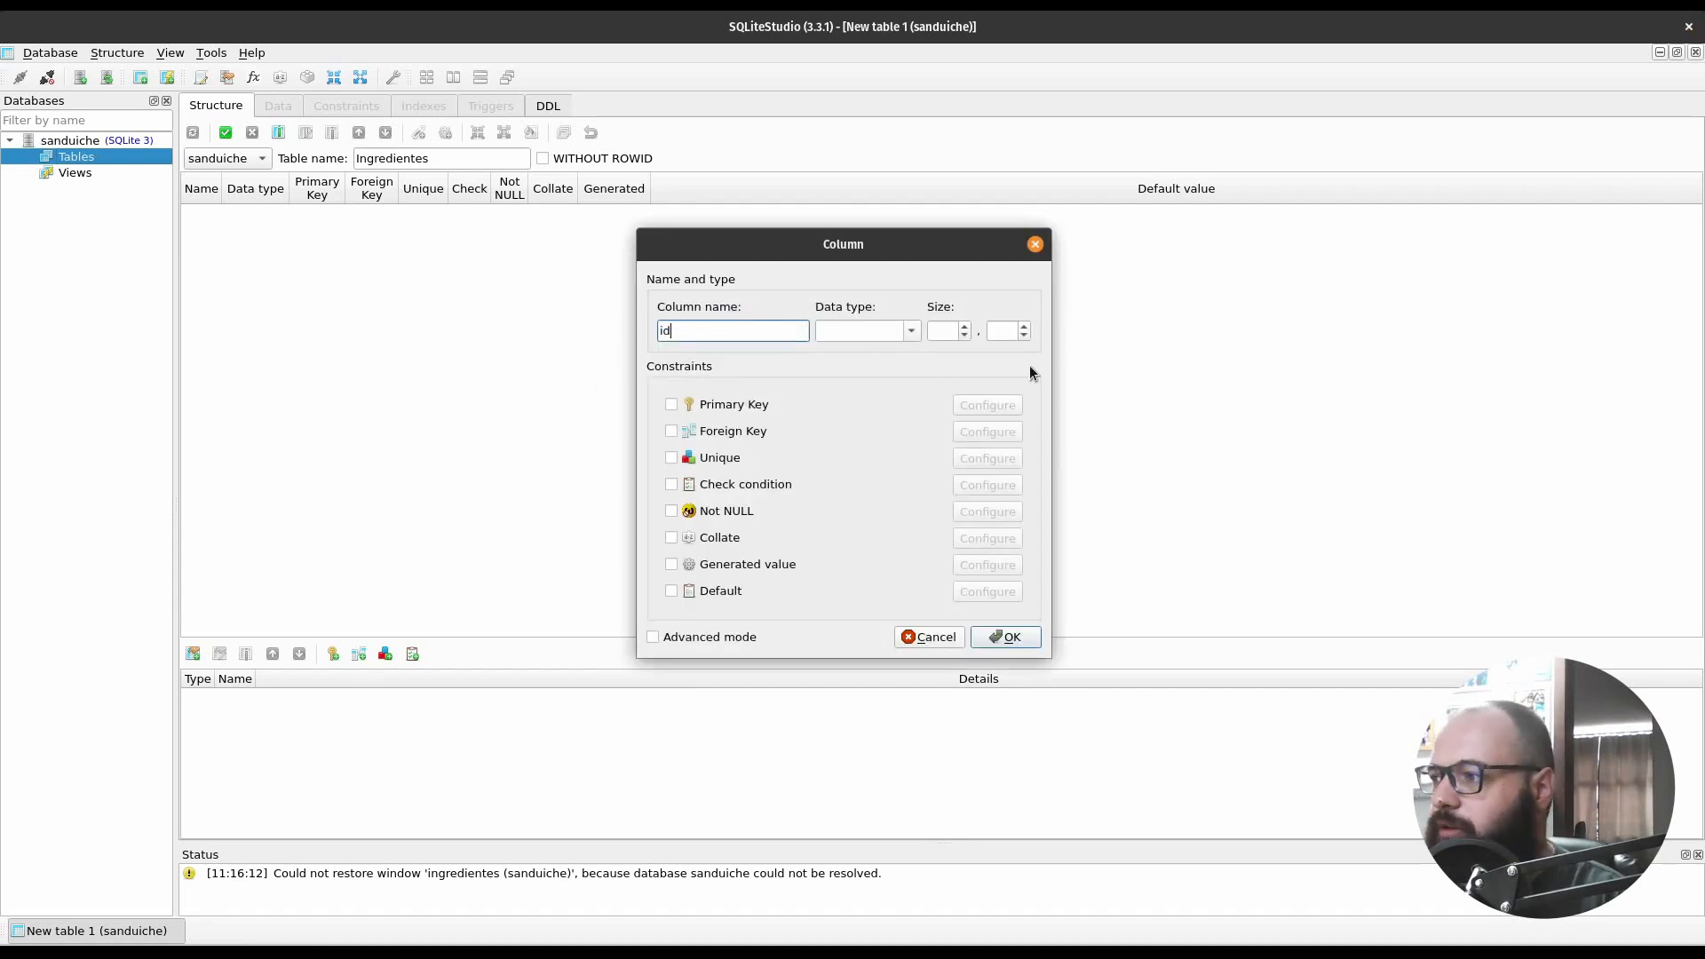
left_click(913, 330)
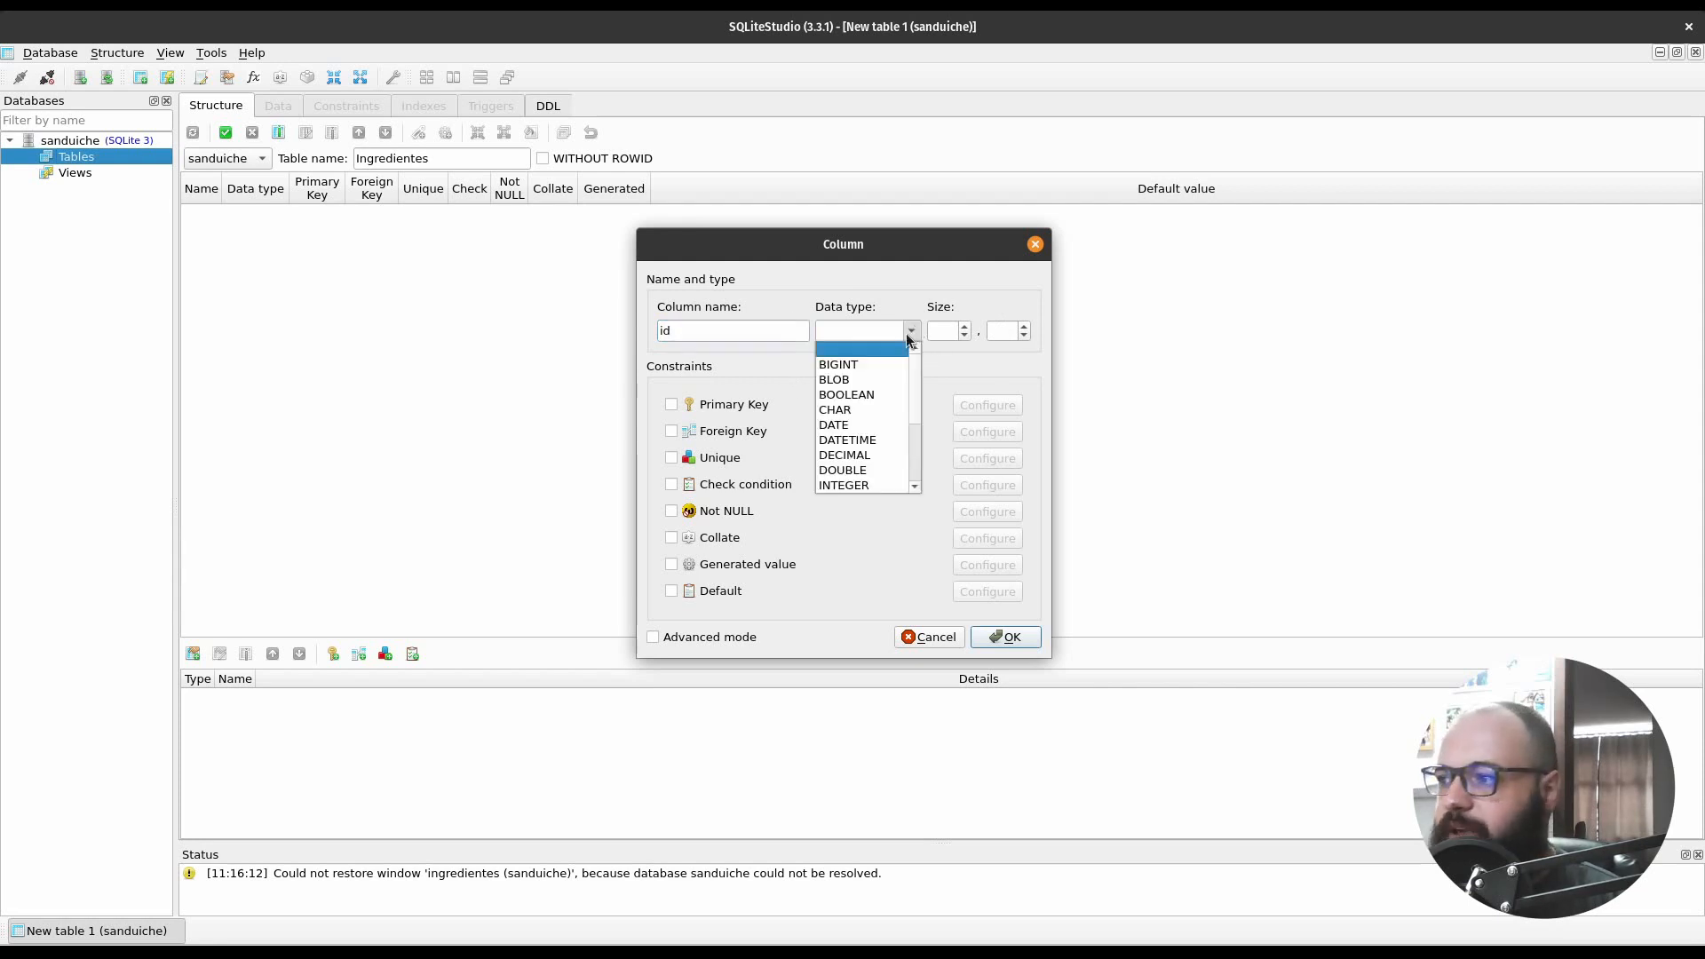
left_click(862, 486)
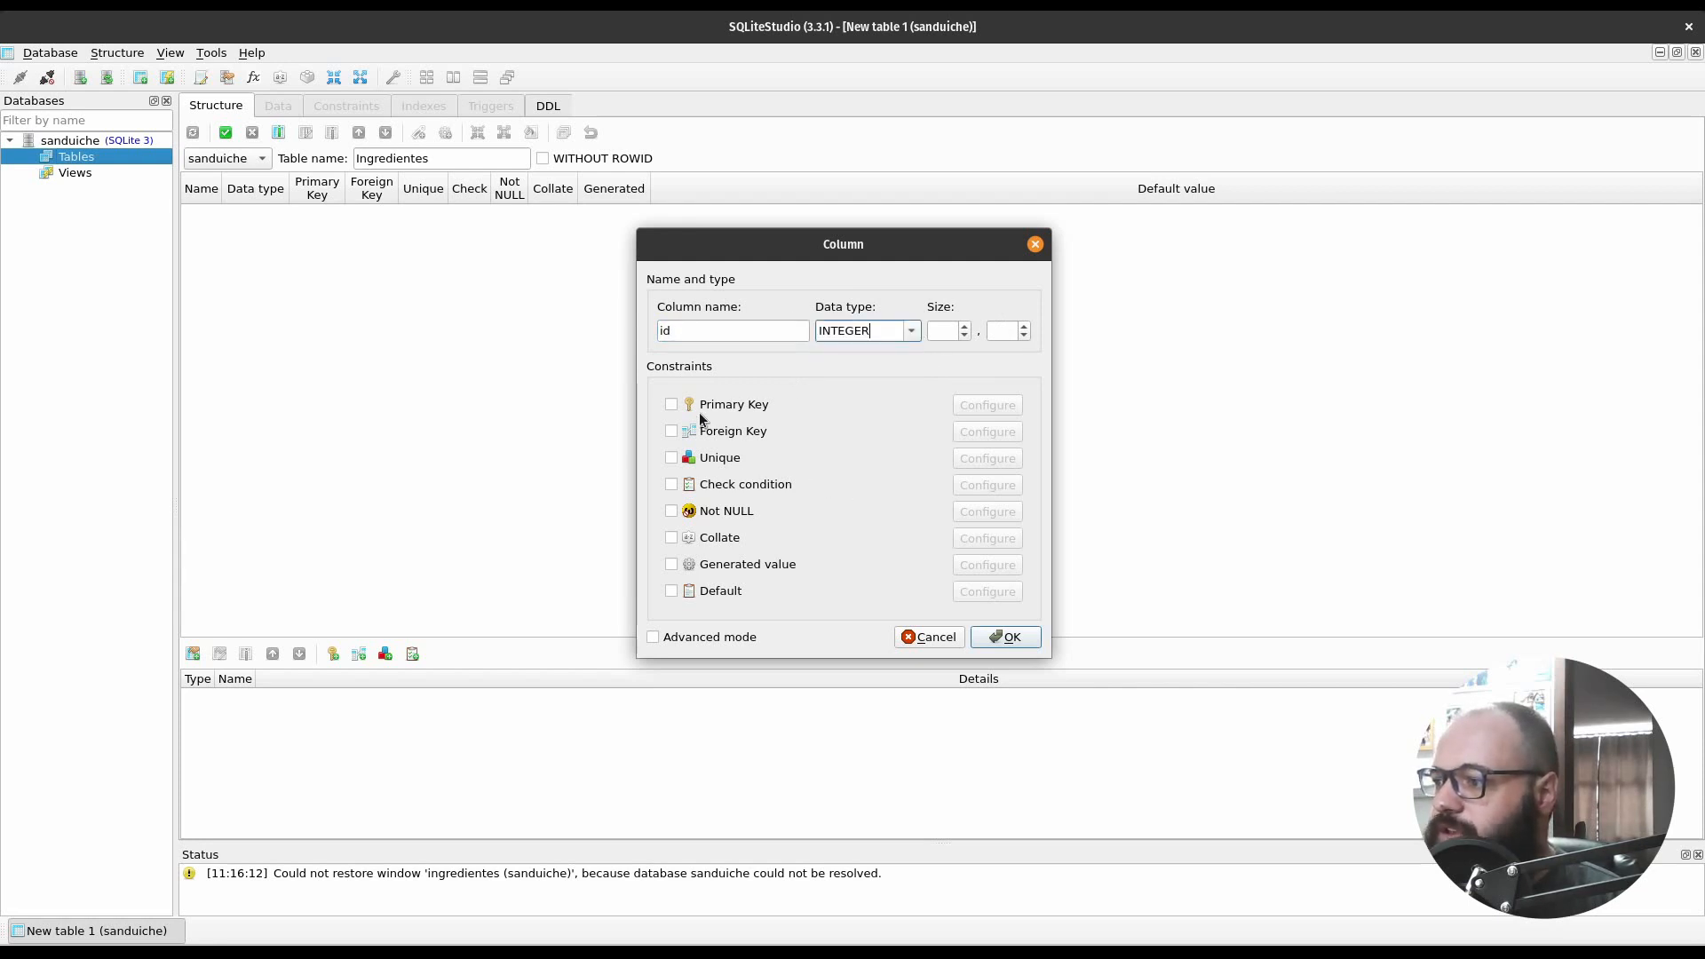
left_click(672, 407)
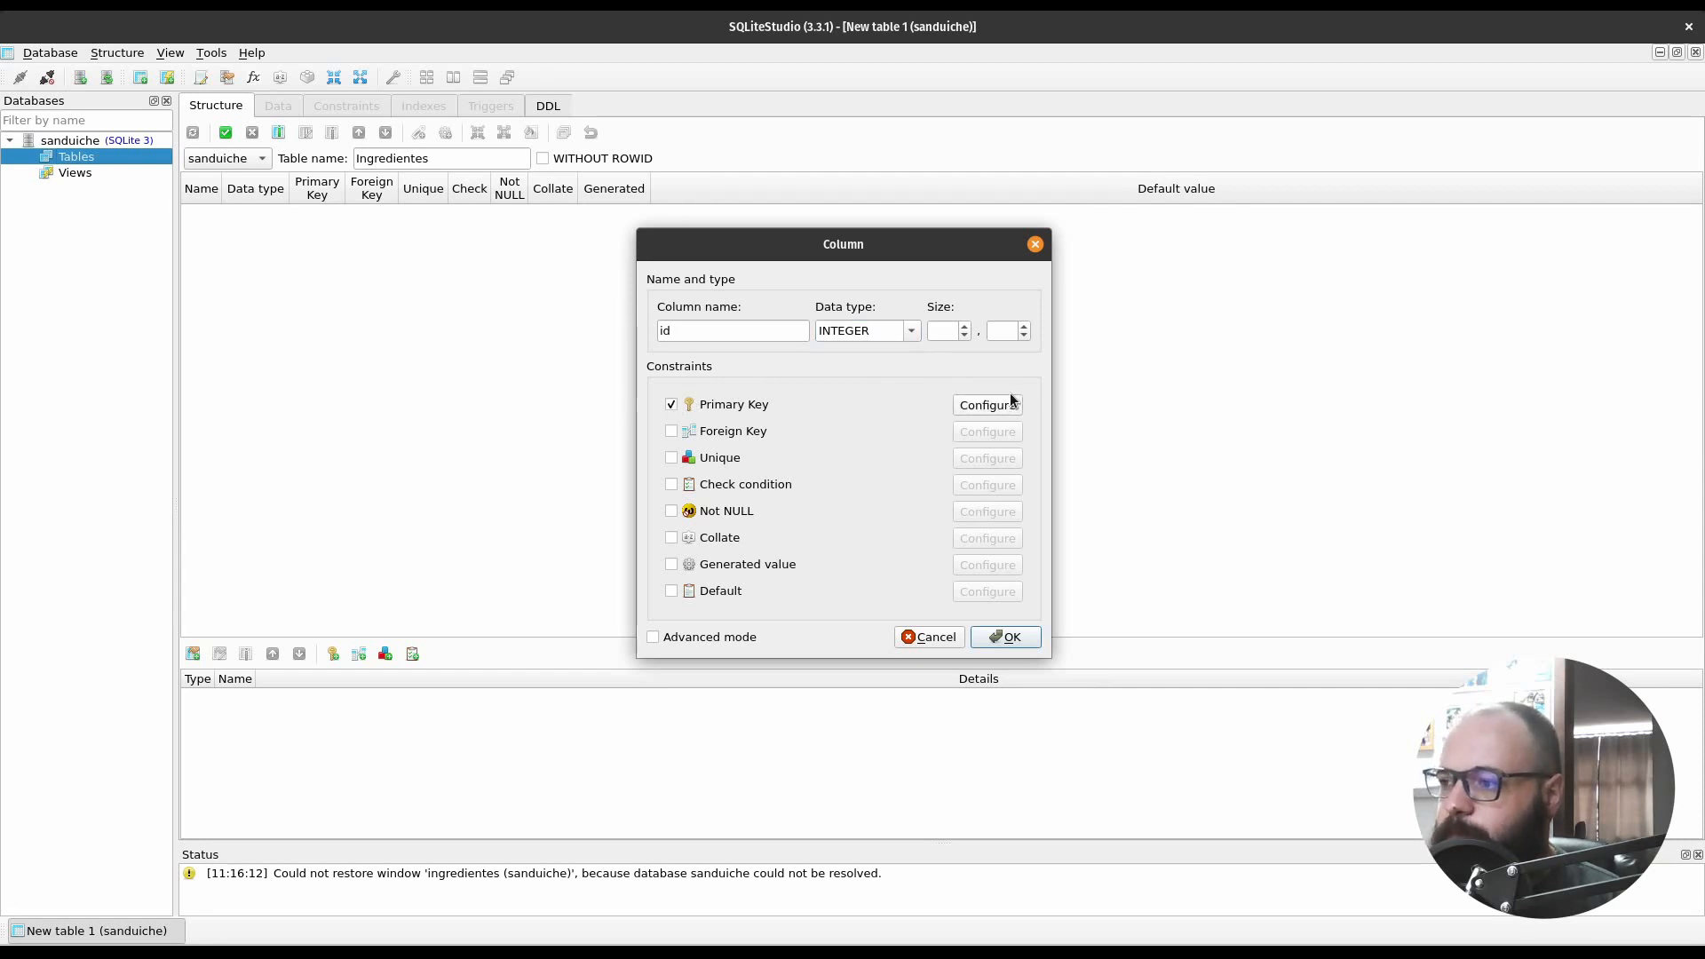
left_click(988, 405)
left_click(756, 391)
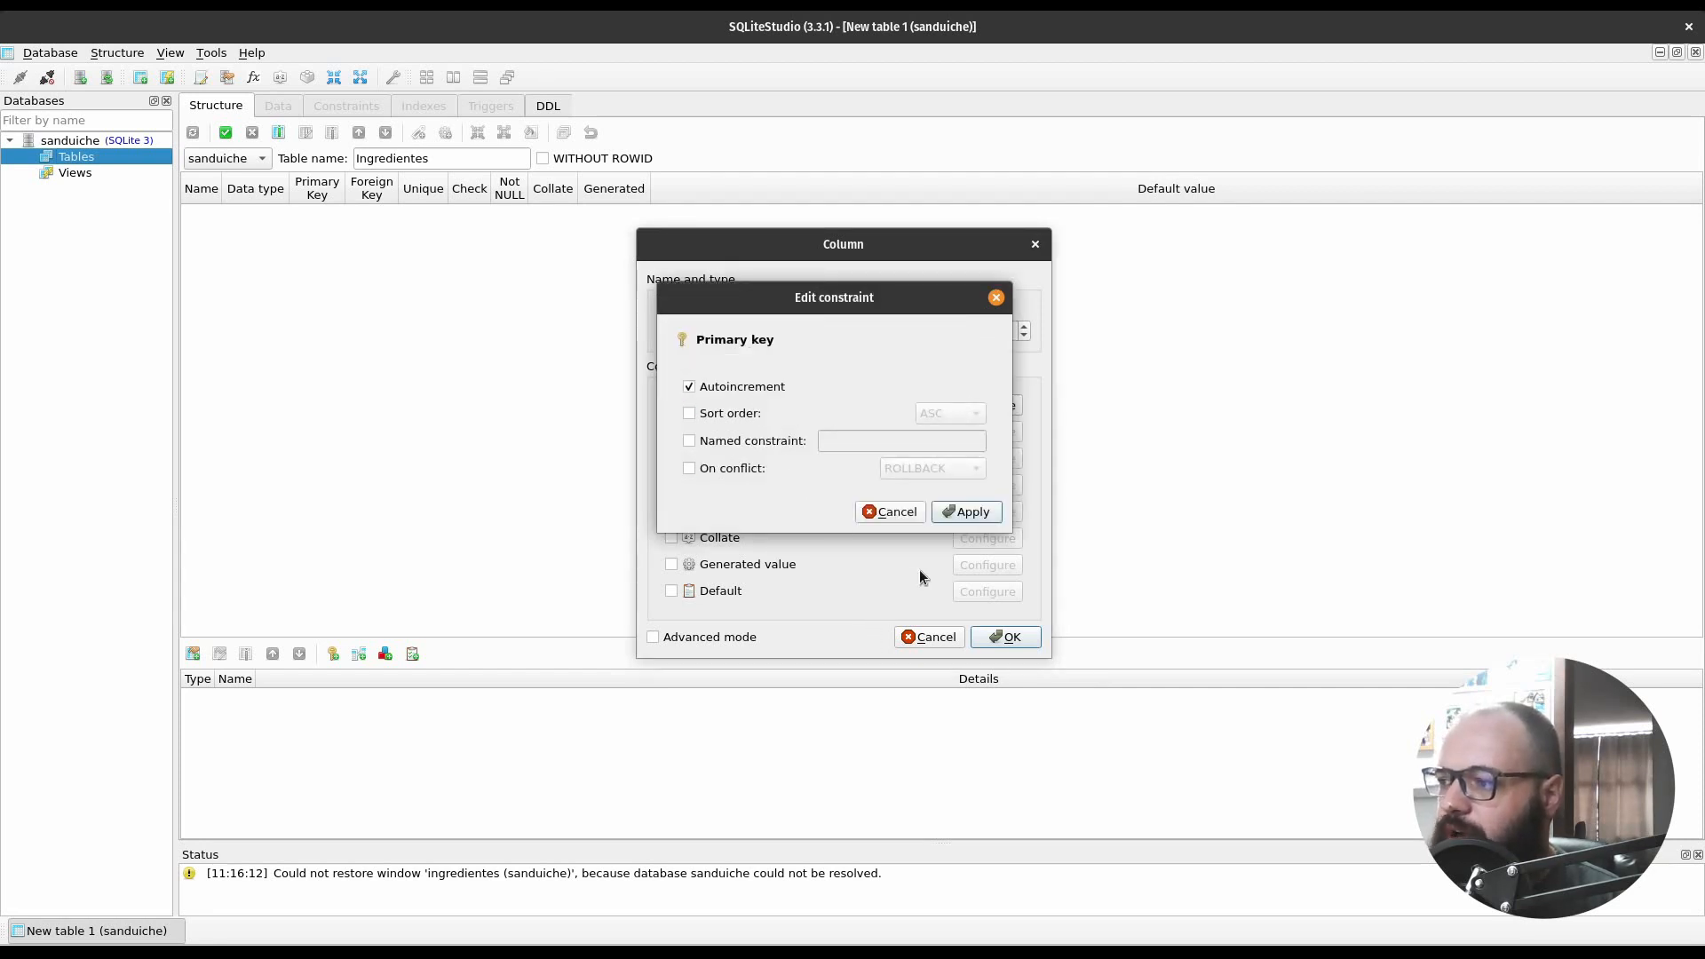
left_click(970, 513)
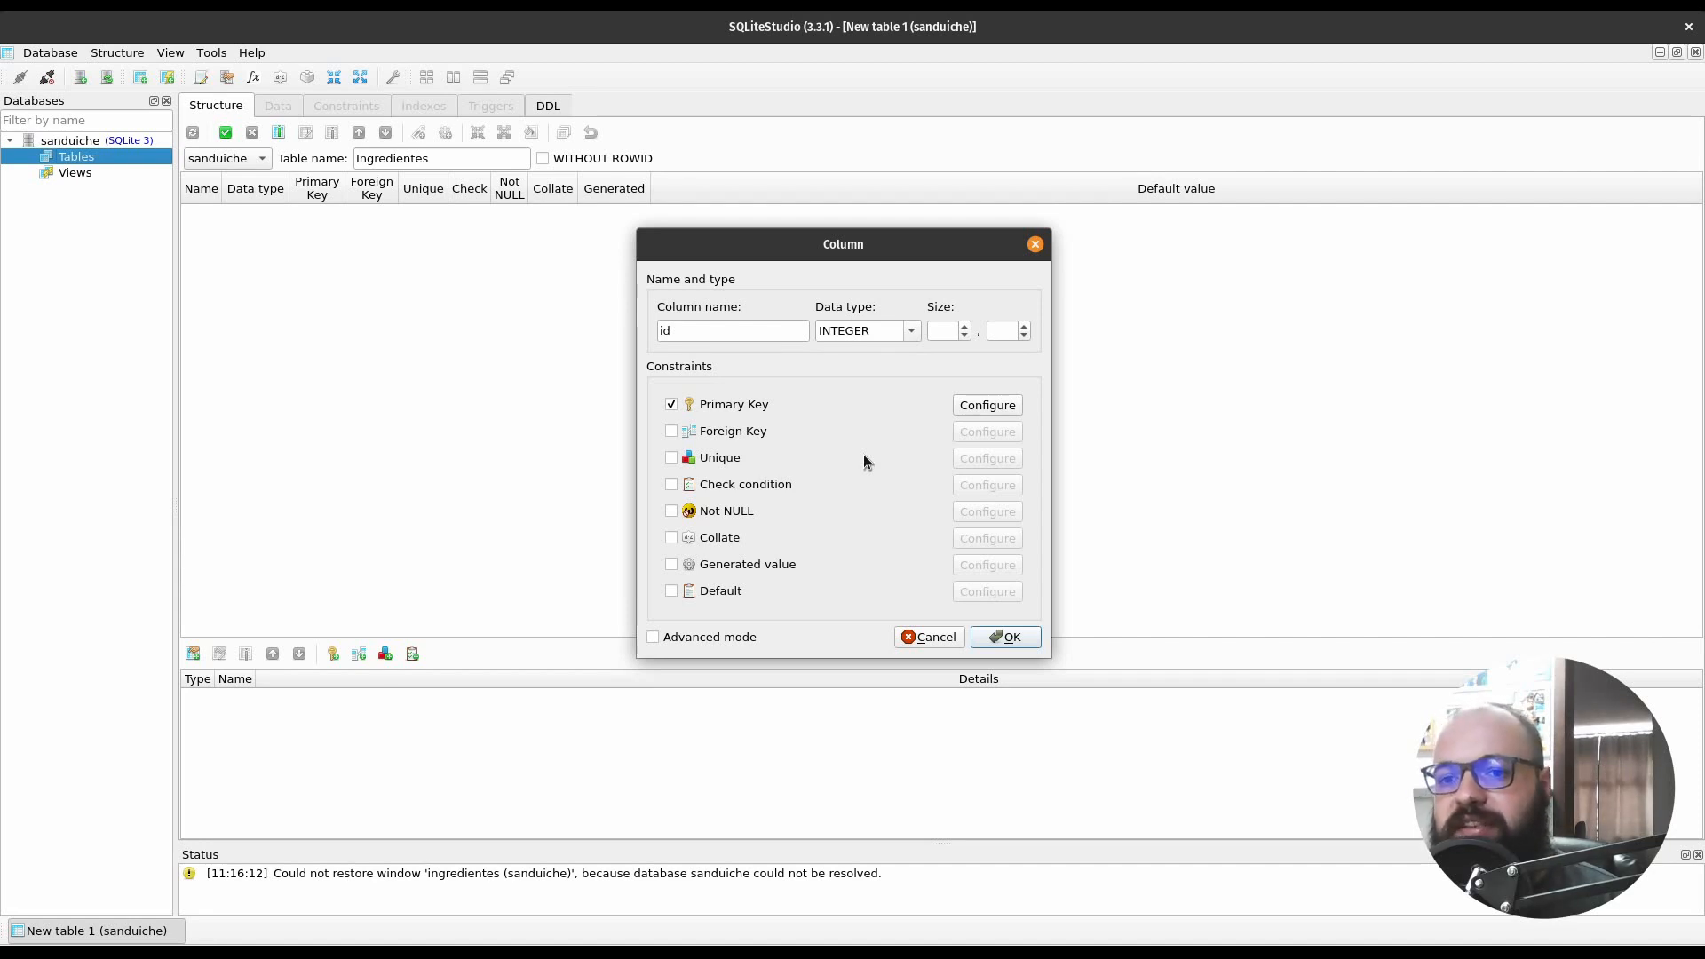
left_click(1008, 638)
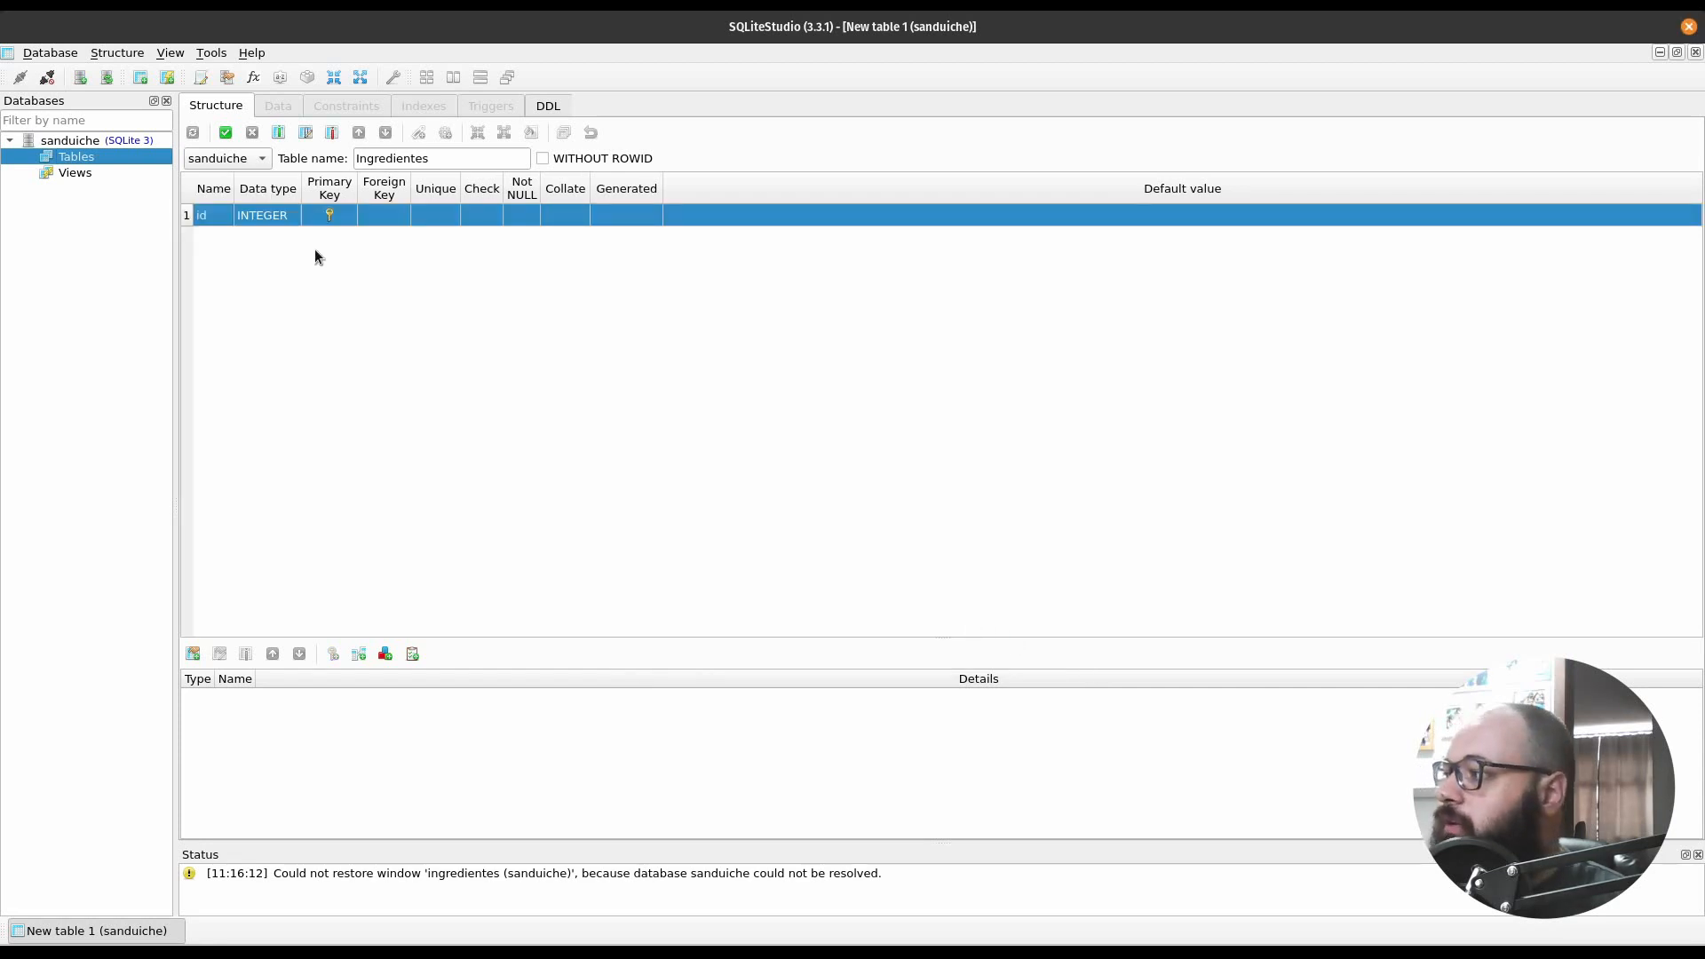
Add a nome column to the table with type VARCHAR, size 255 and the Not NULL constraint
double_click(311, 237)
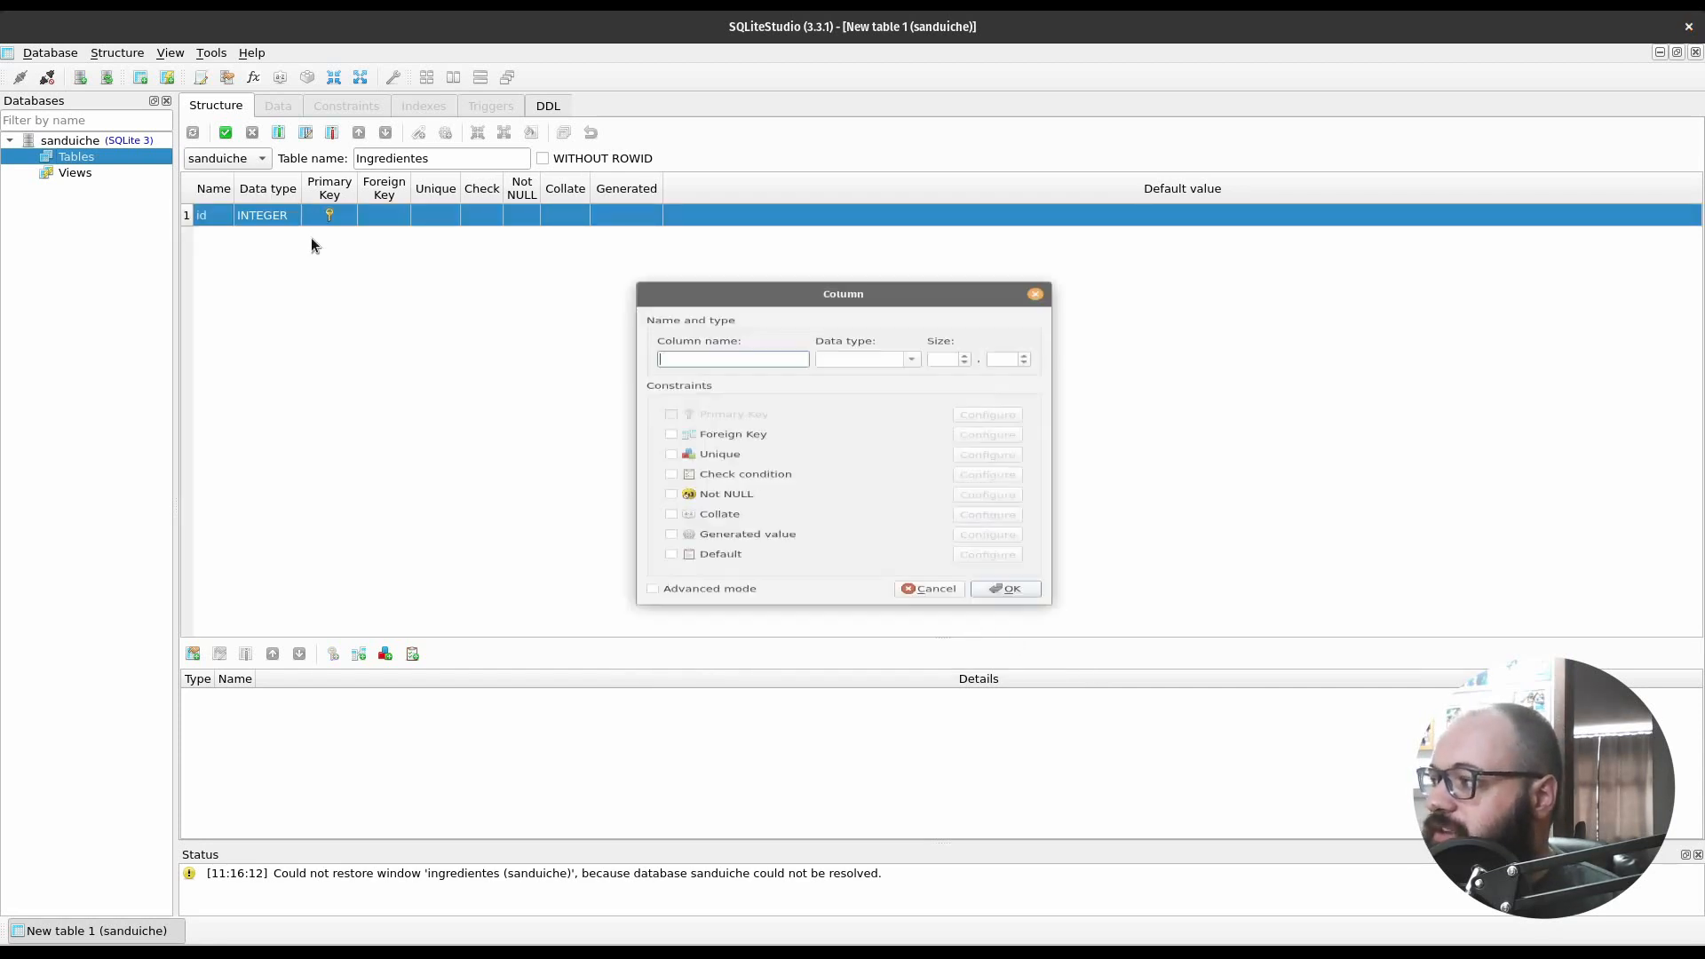
type("nome")
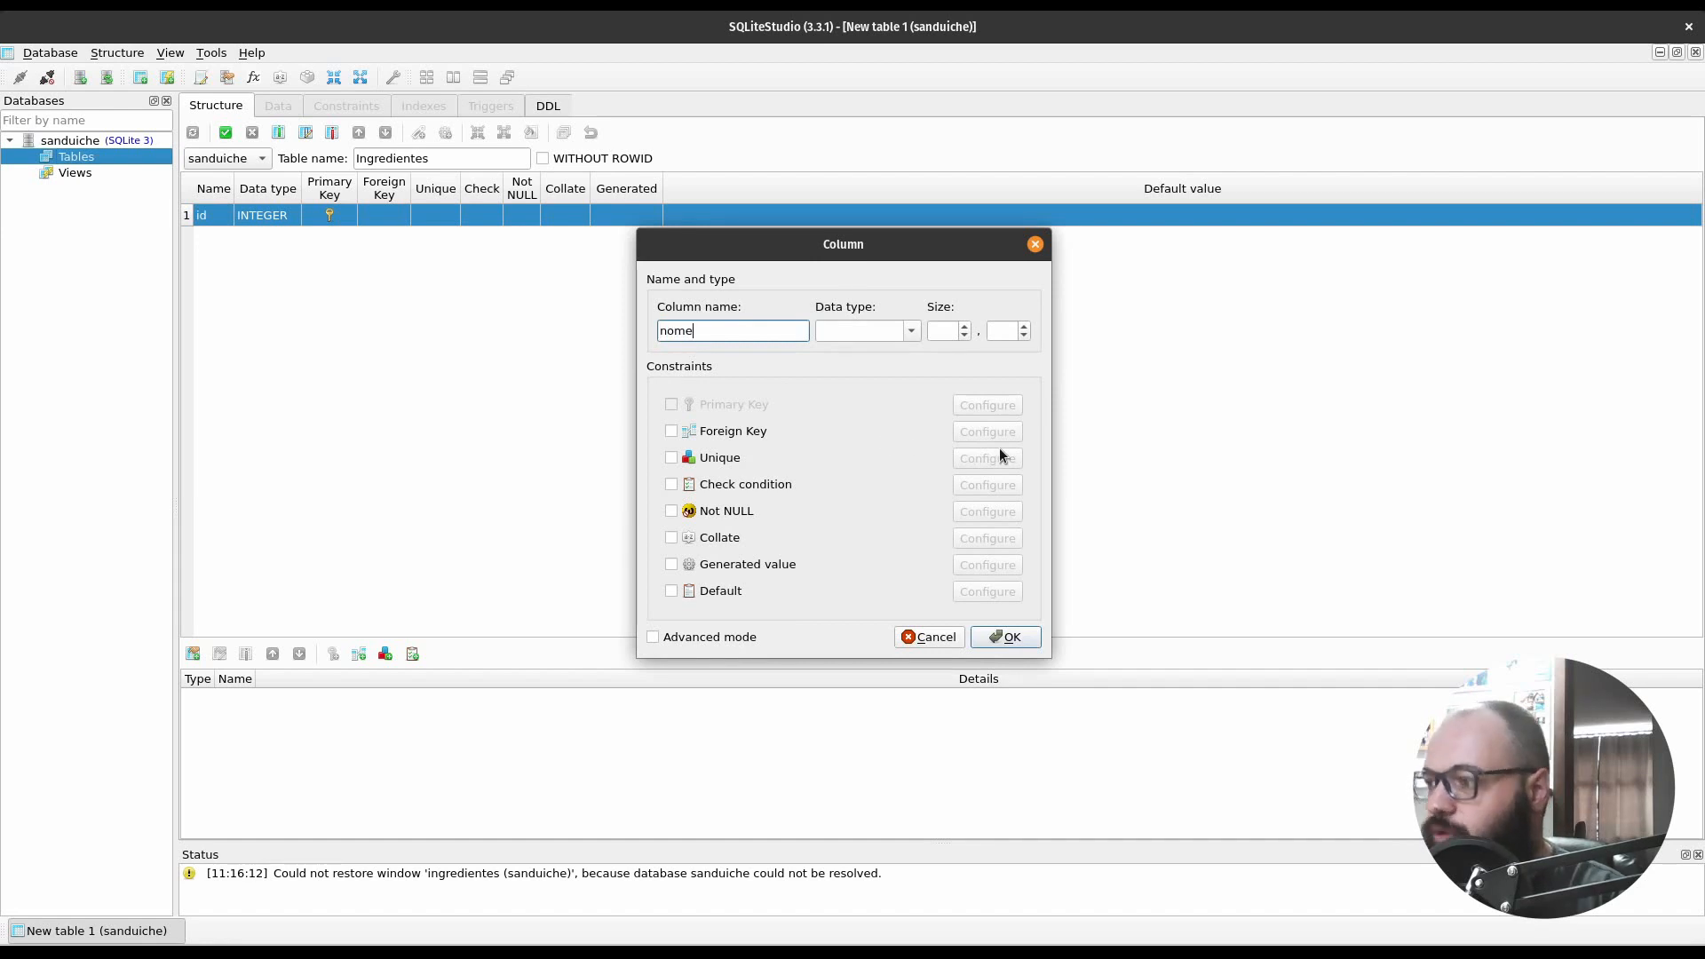
left_click(871, 331)
type("varCHAR")
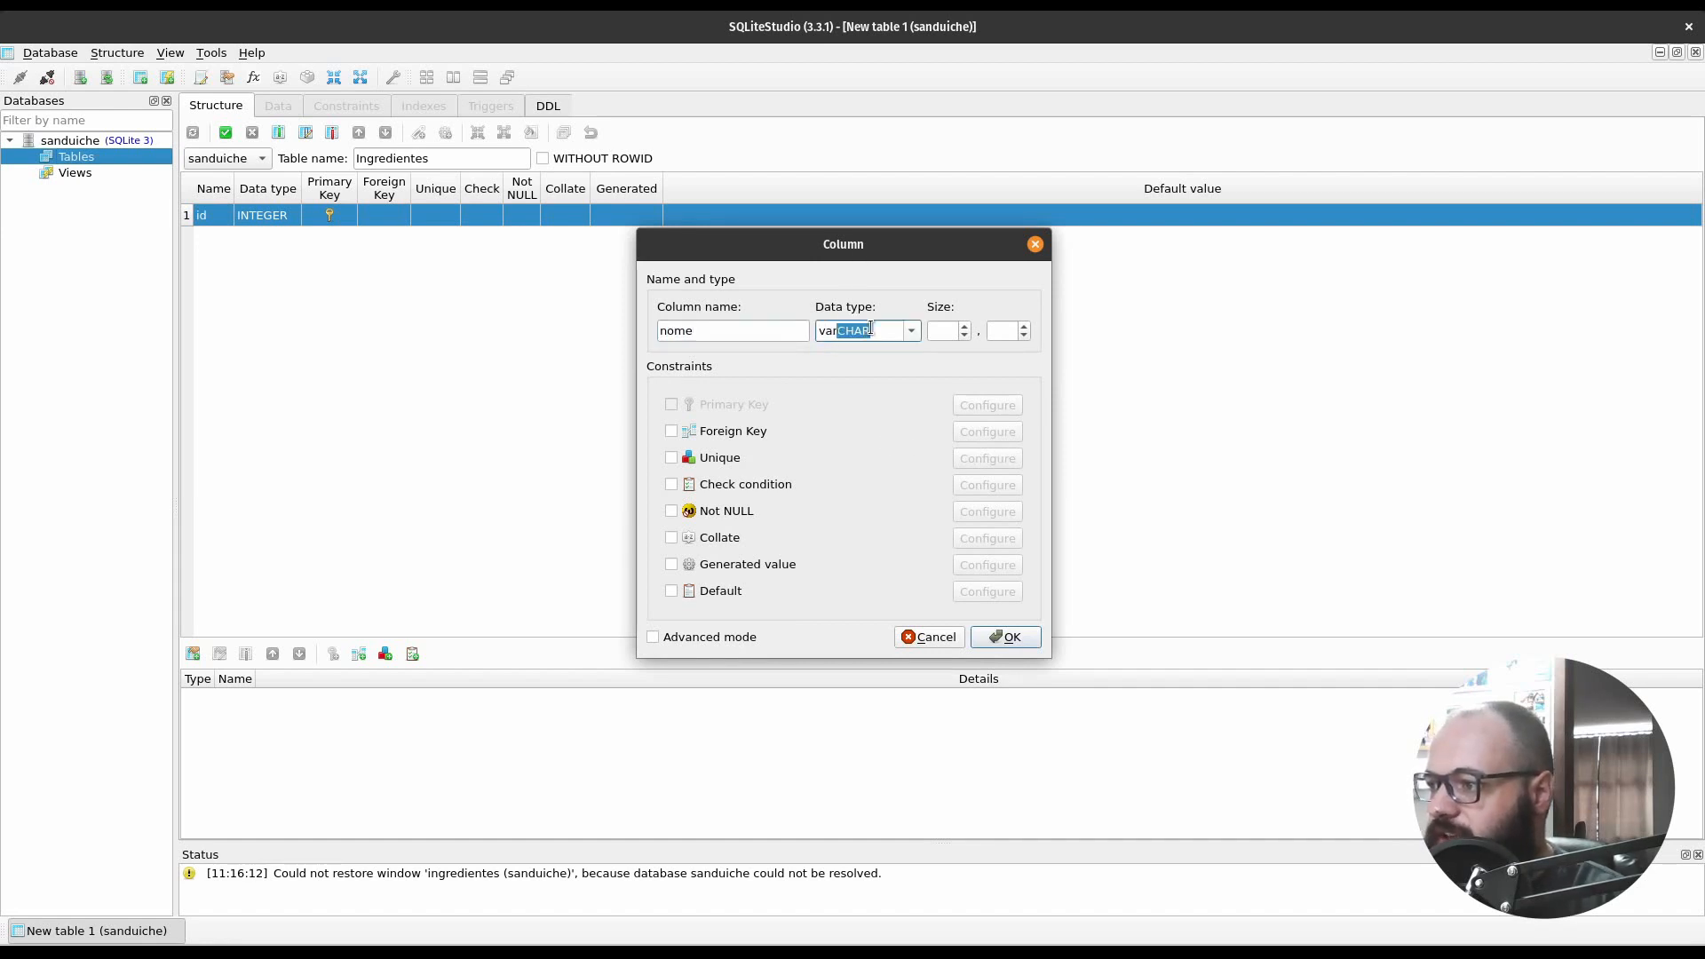
key("Tab")
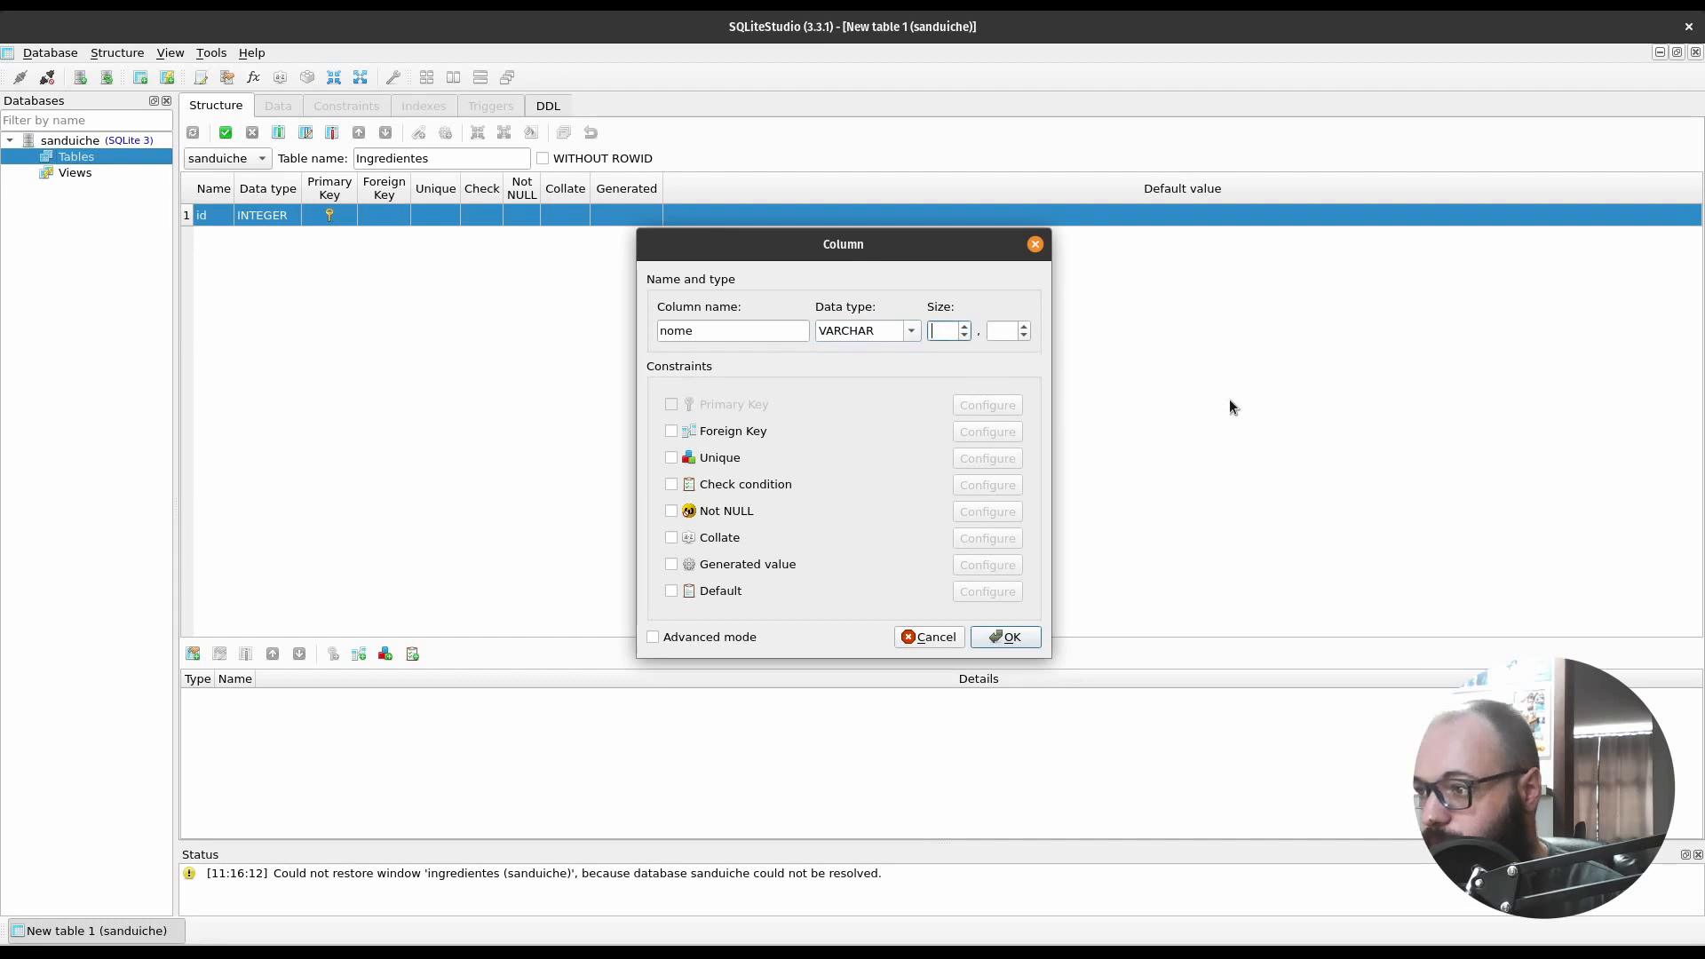
type("255")
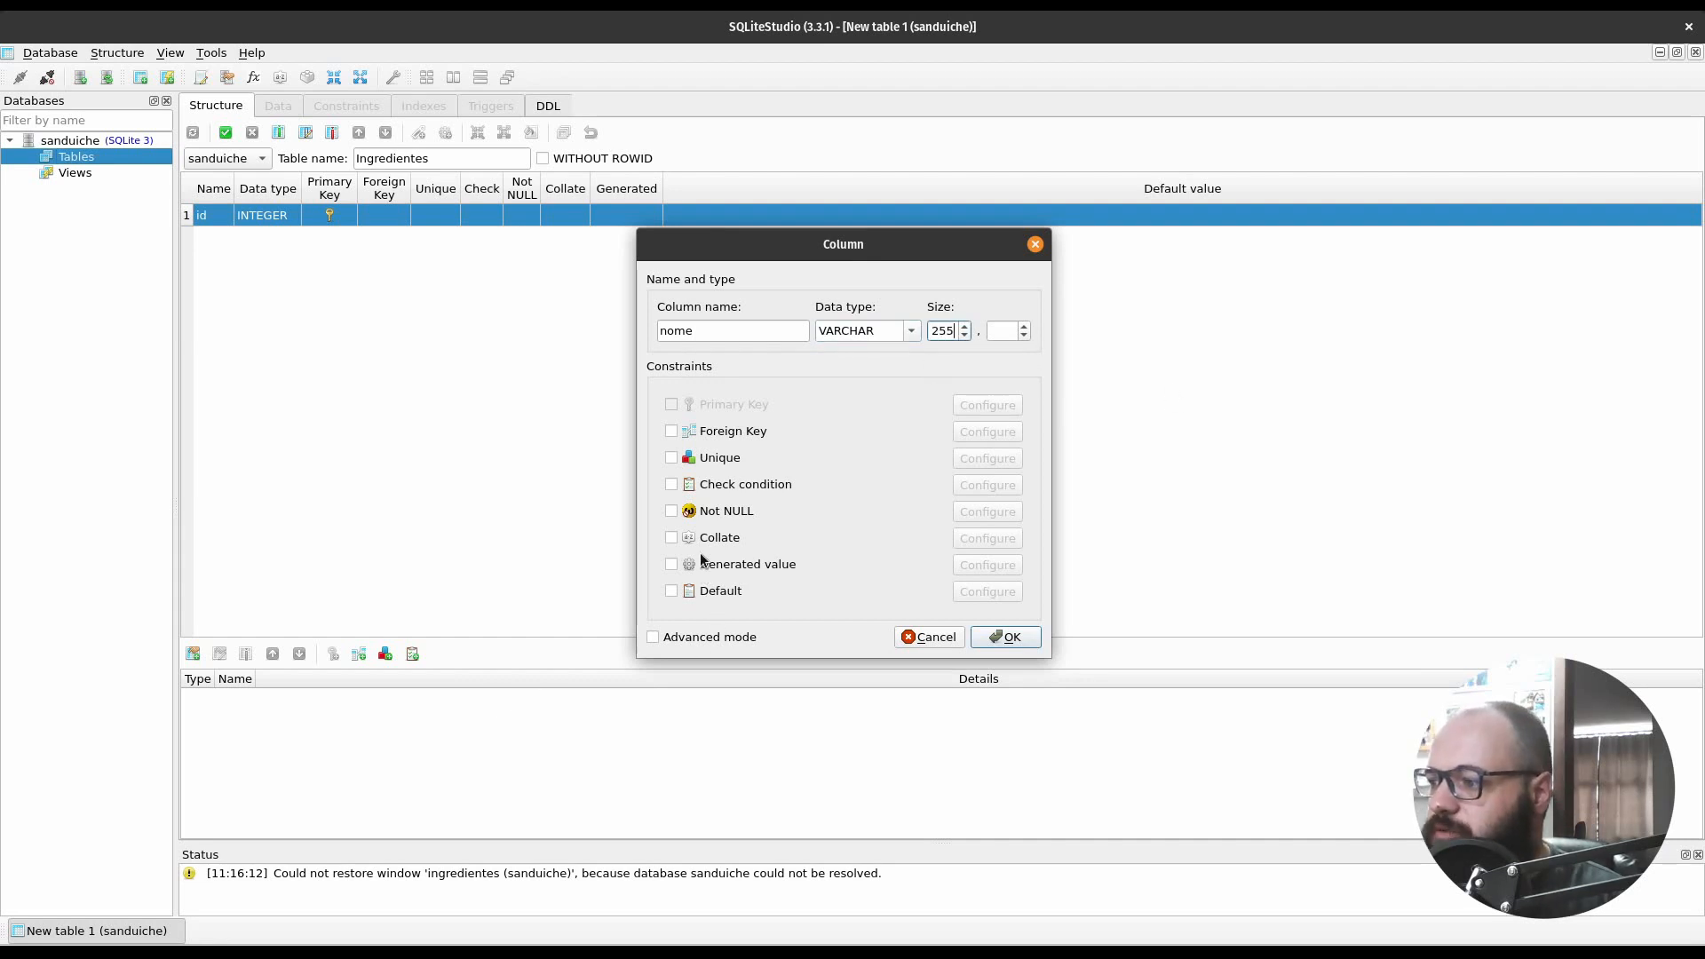
left_click(672, 511)
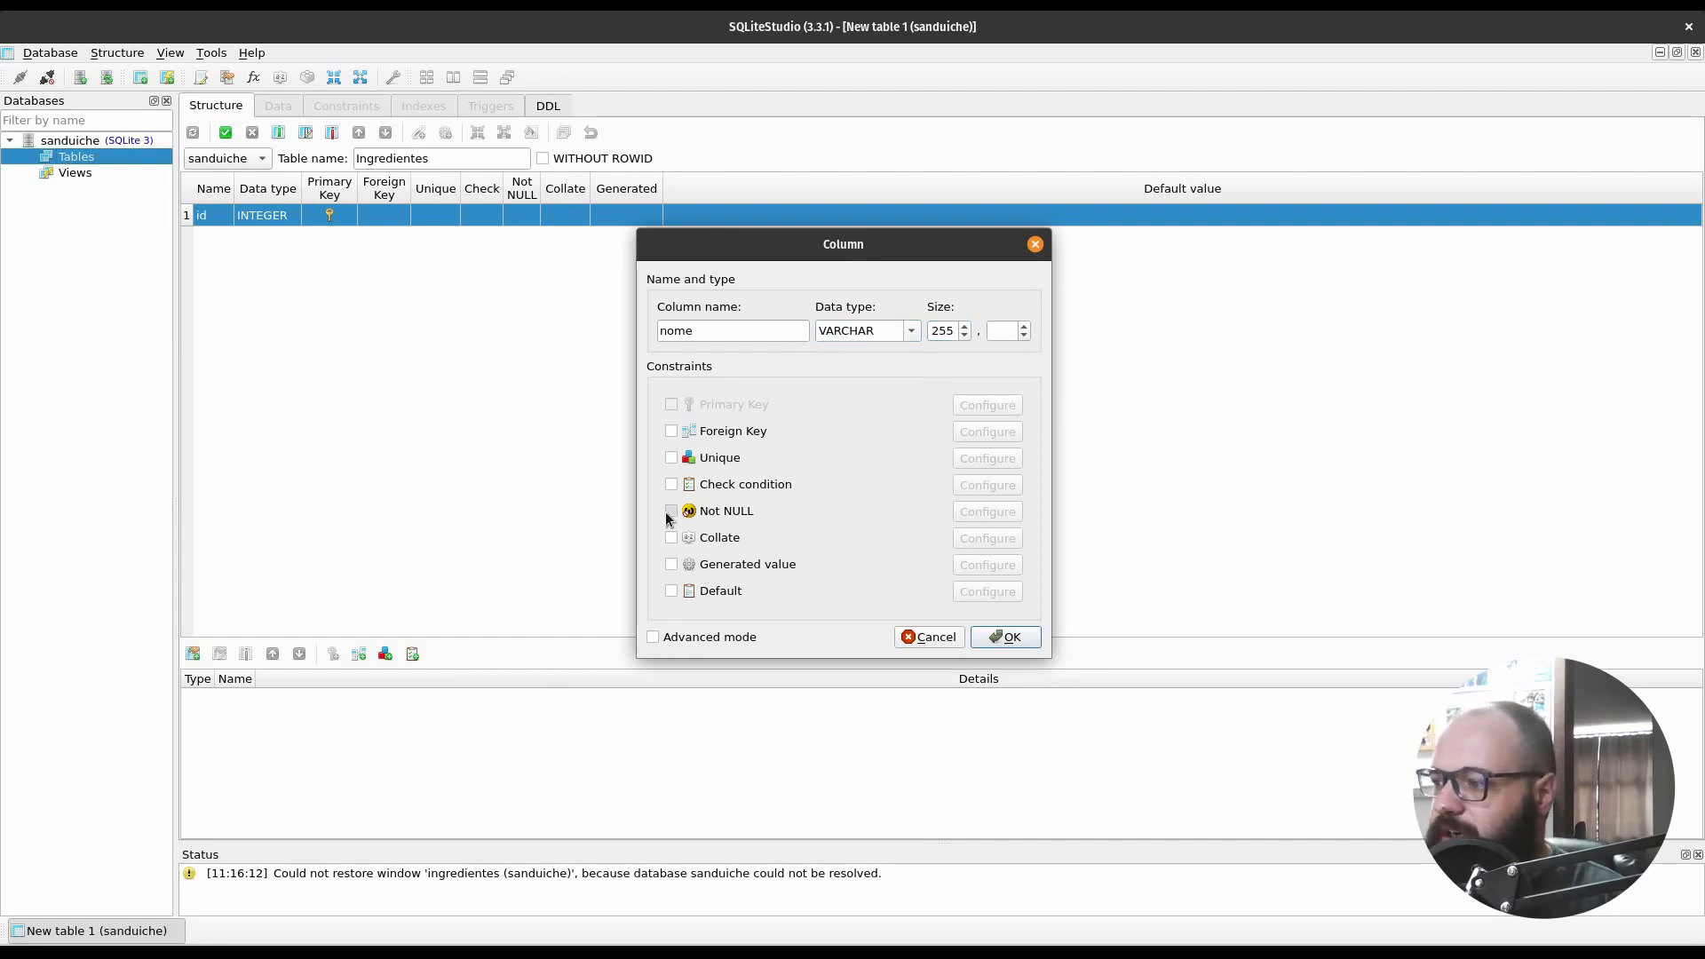
left_click(1011, 637)
Add a descricao column to the table with type VARCHAR, size 255 and the Not NULL constraint
key("Insert")
type("descricao")
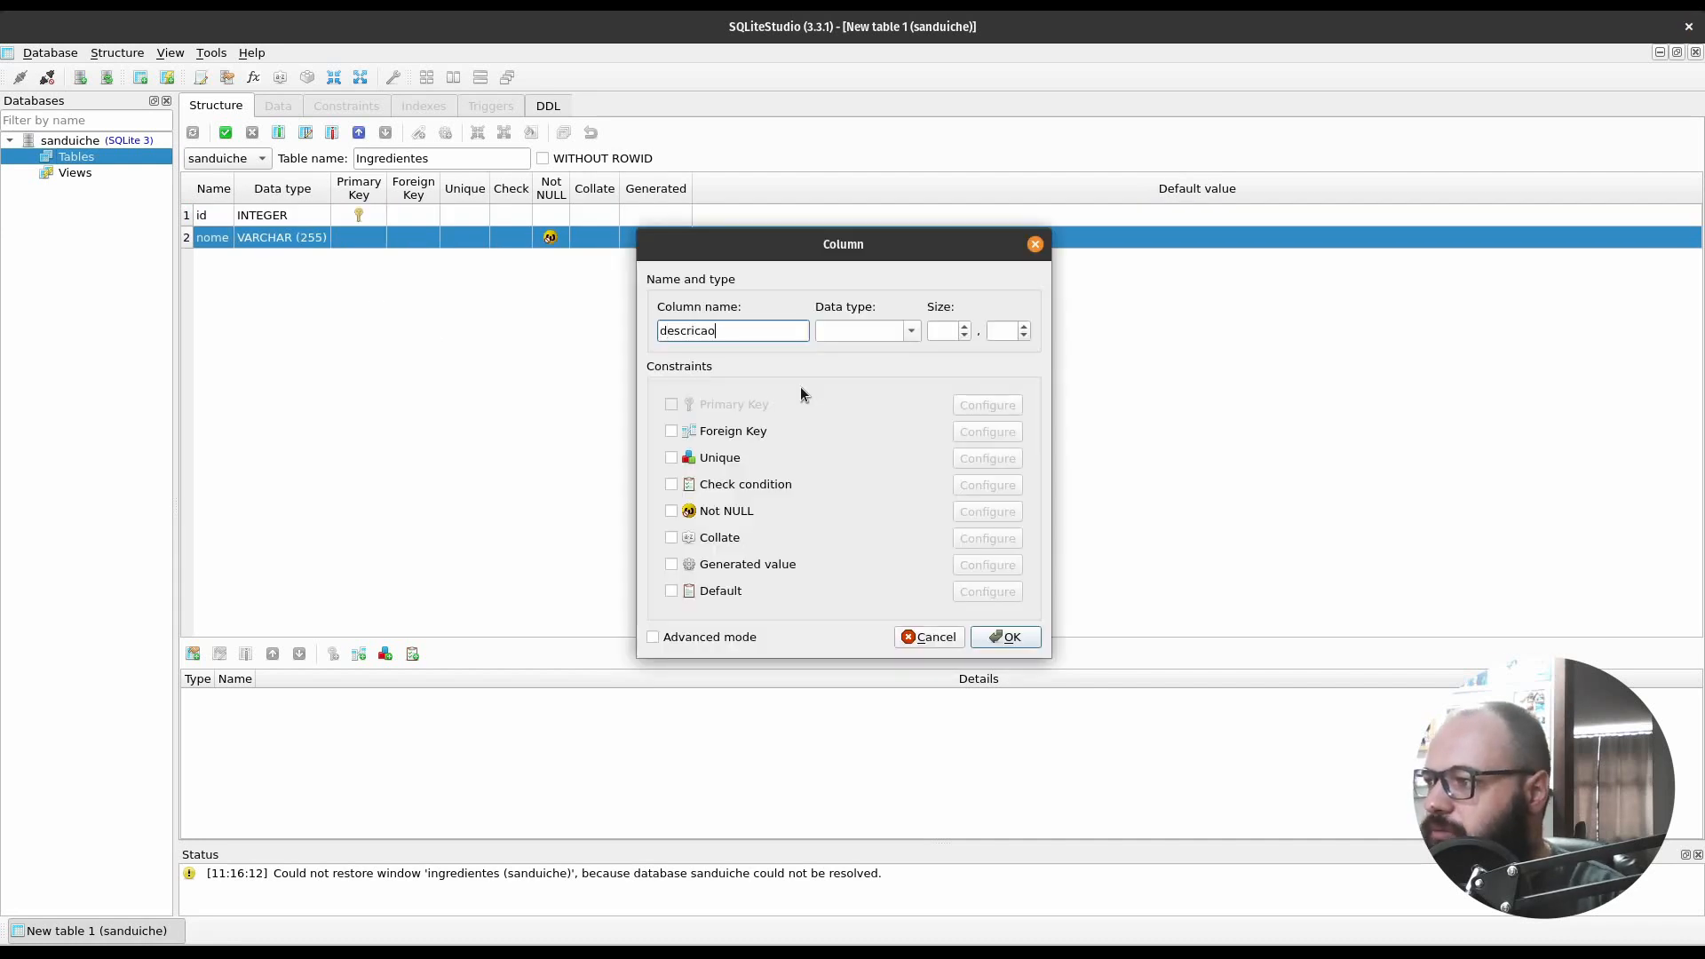
left_click(911, 330)
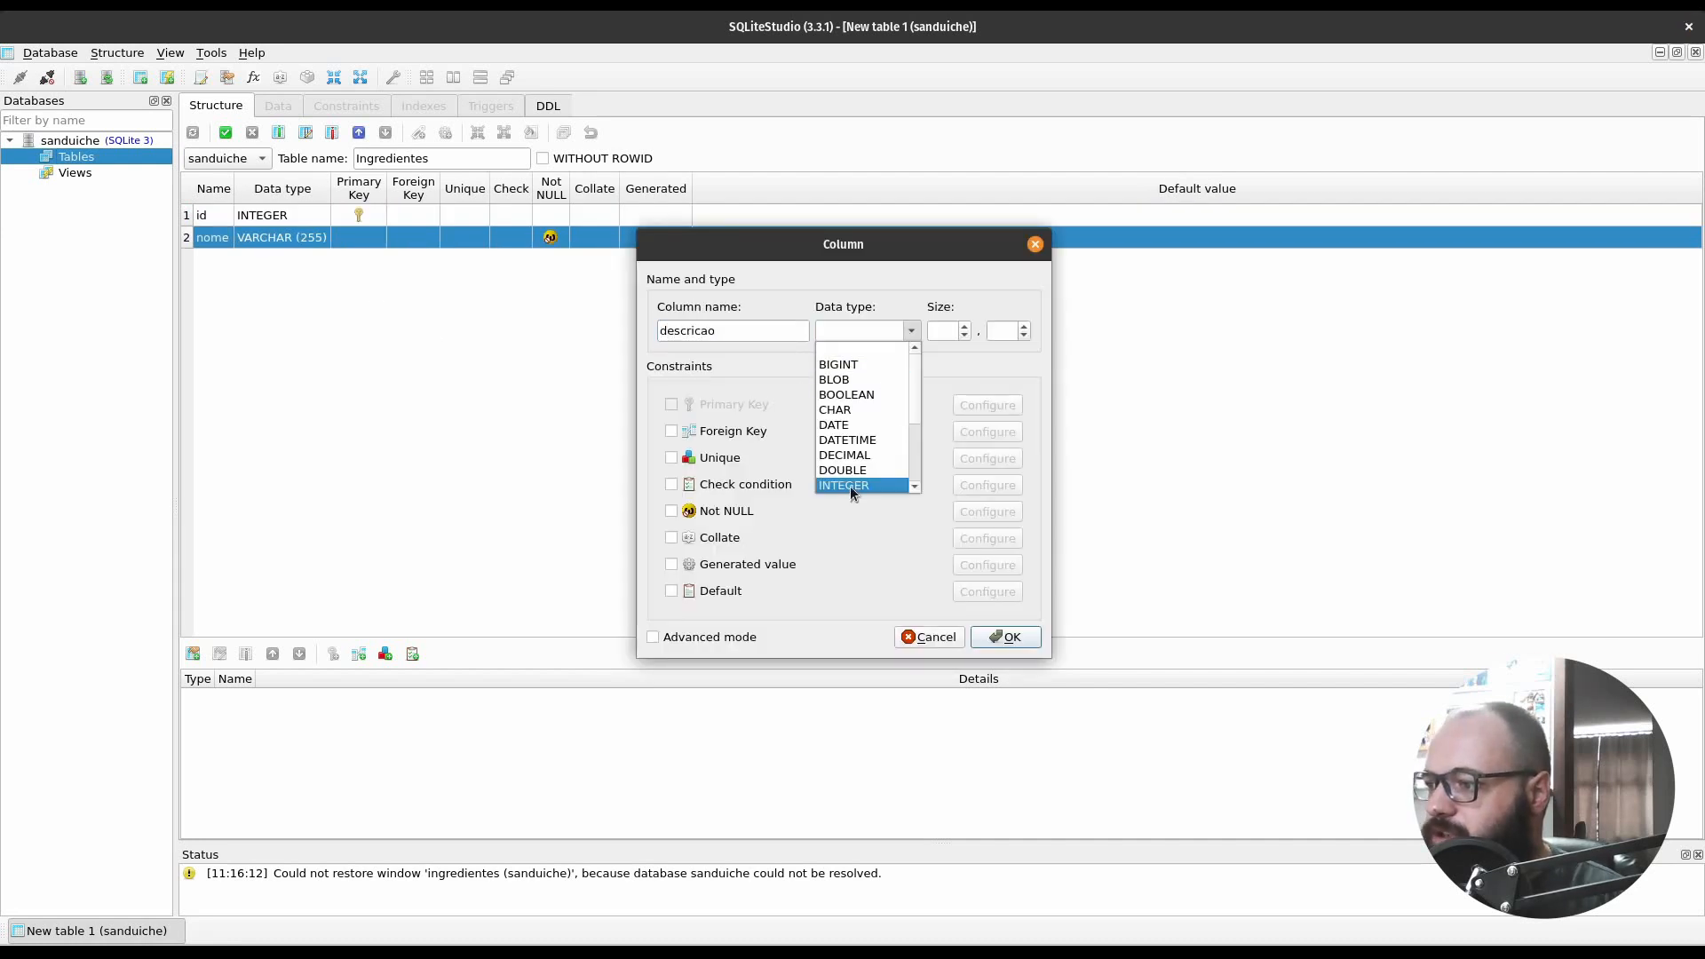
left_click(854, 330)
type("VARCHAR")
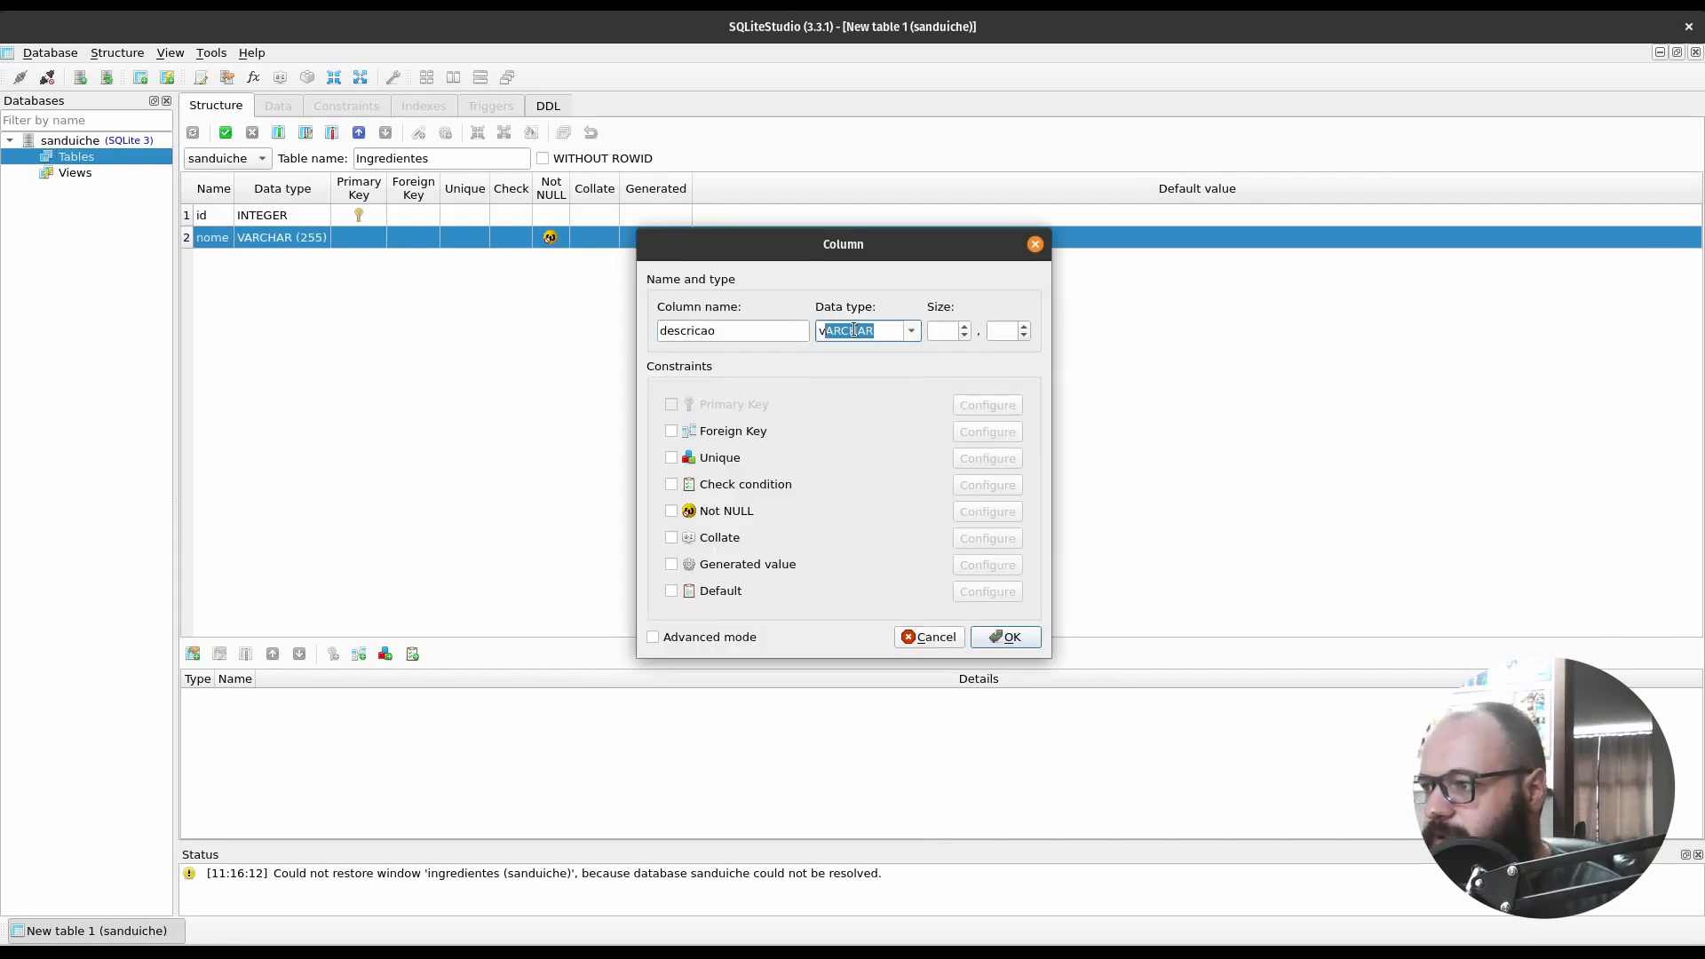
left_click(943, 329)
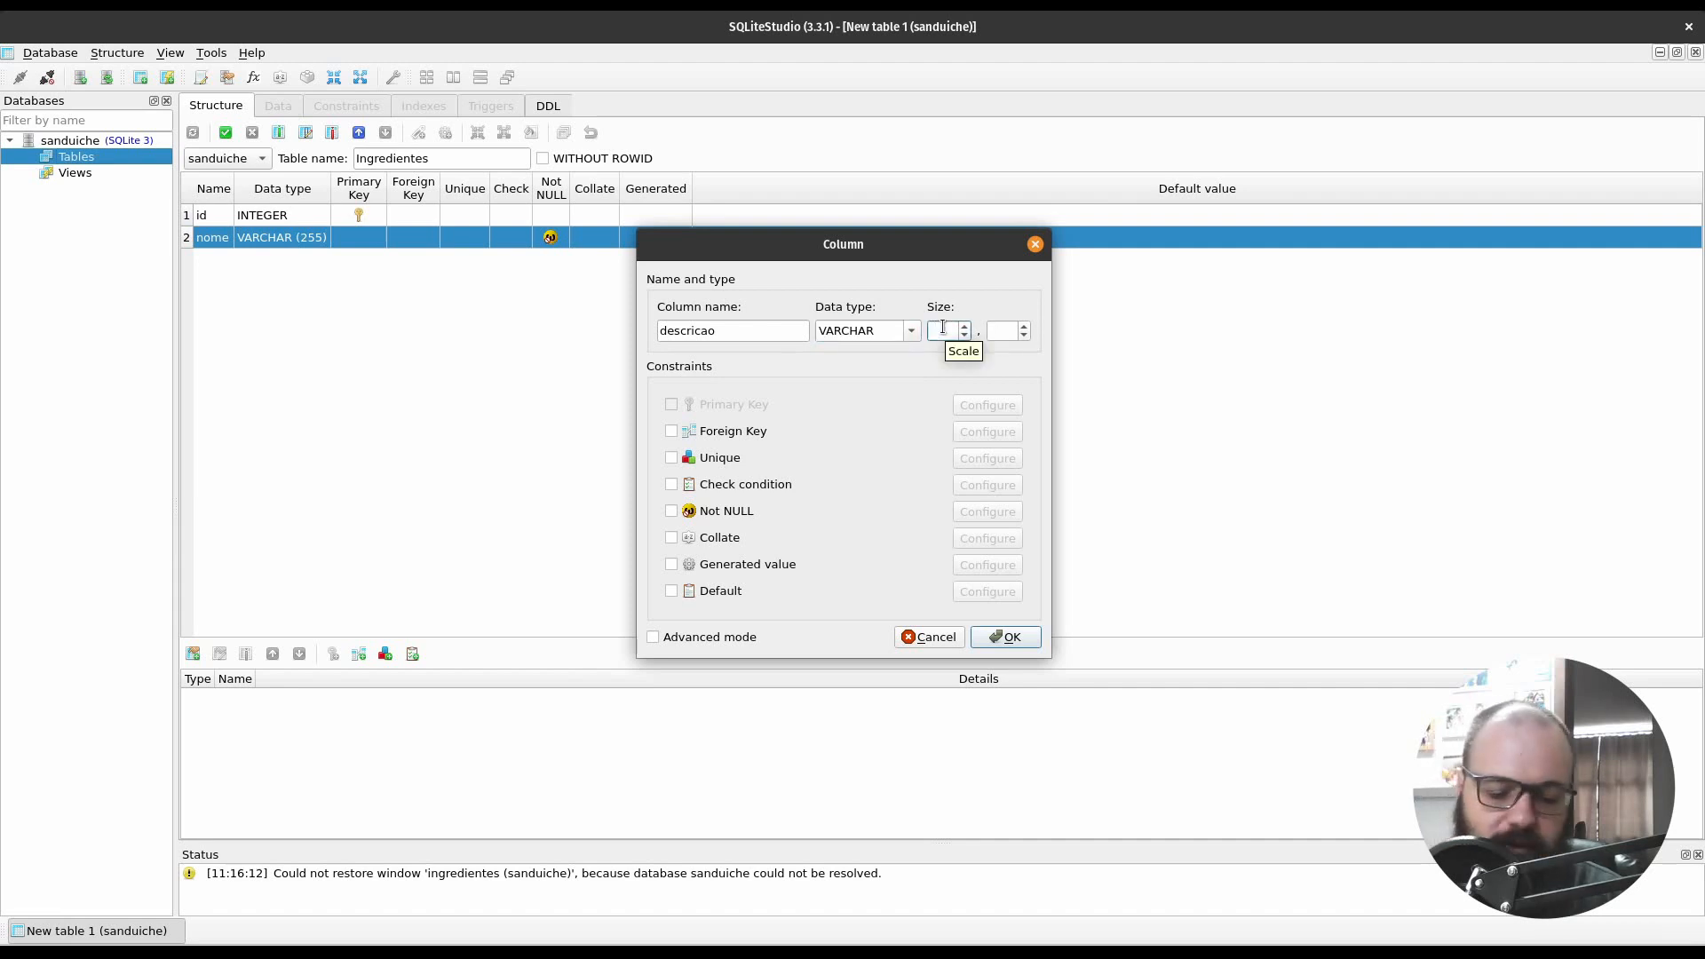
type("255")
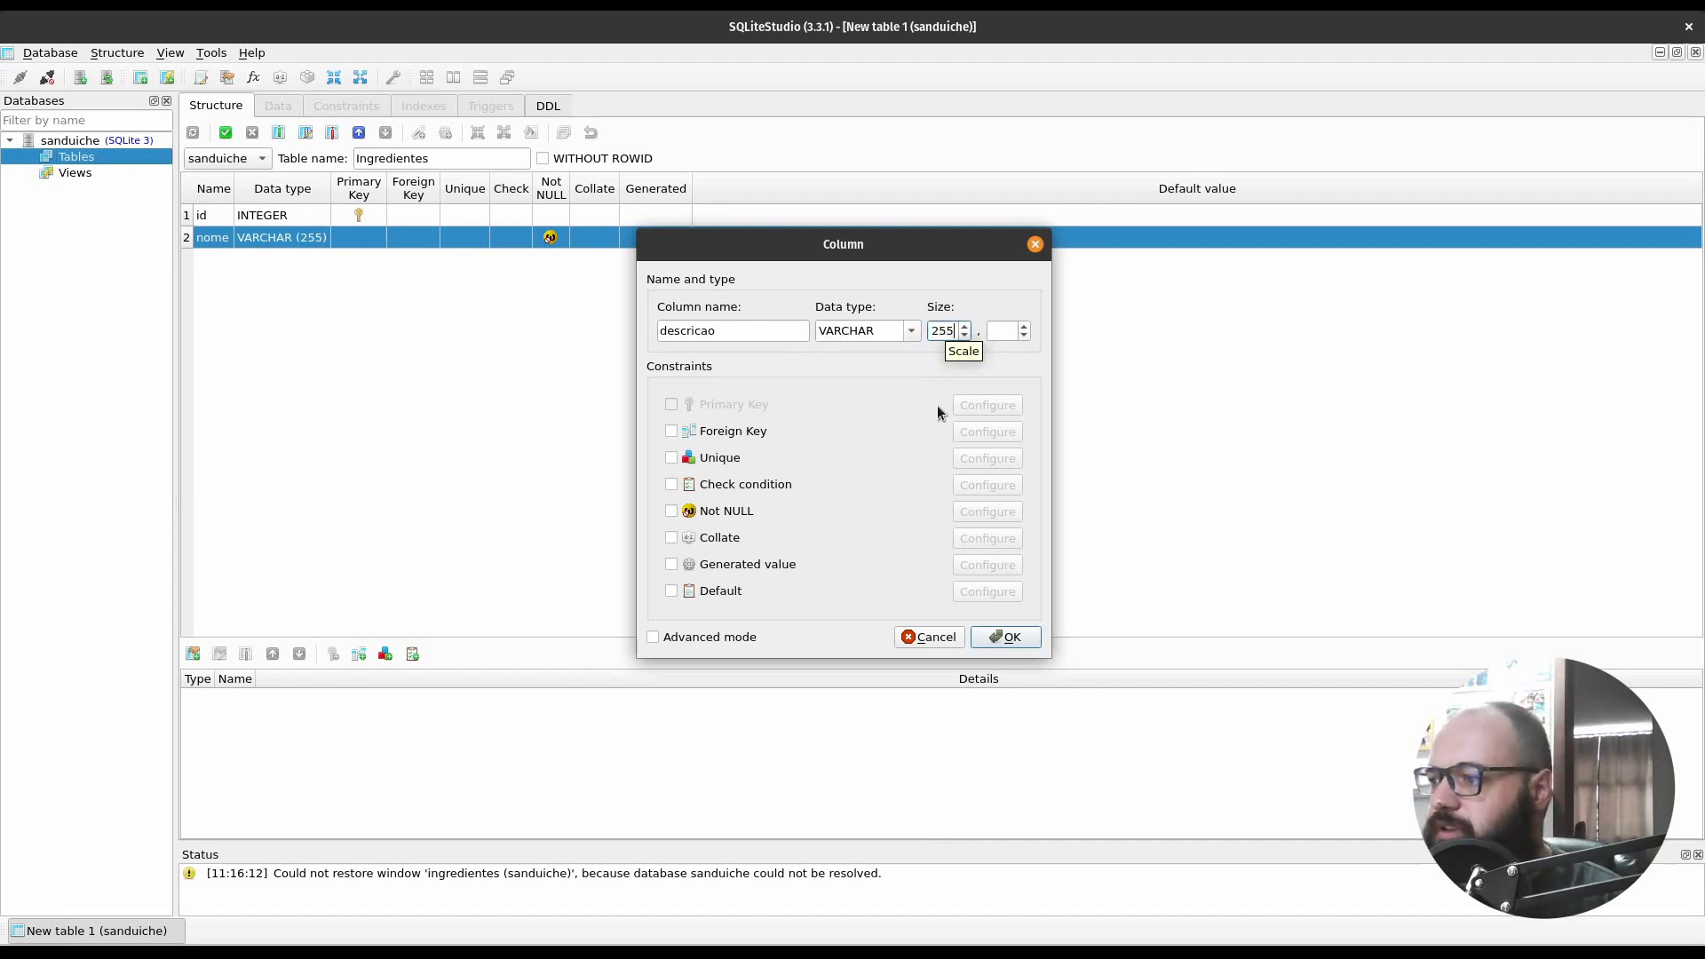
left_click(713, 513)
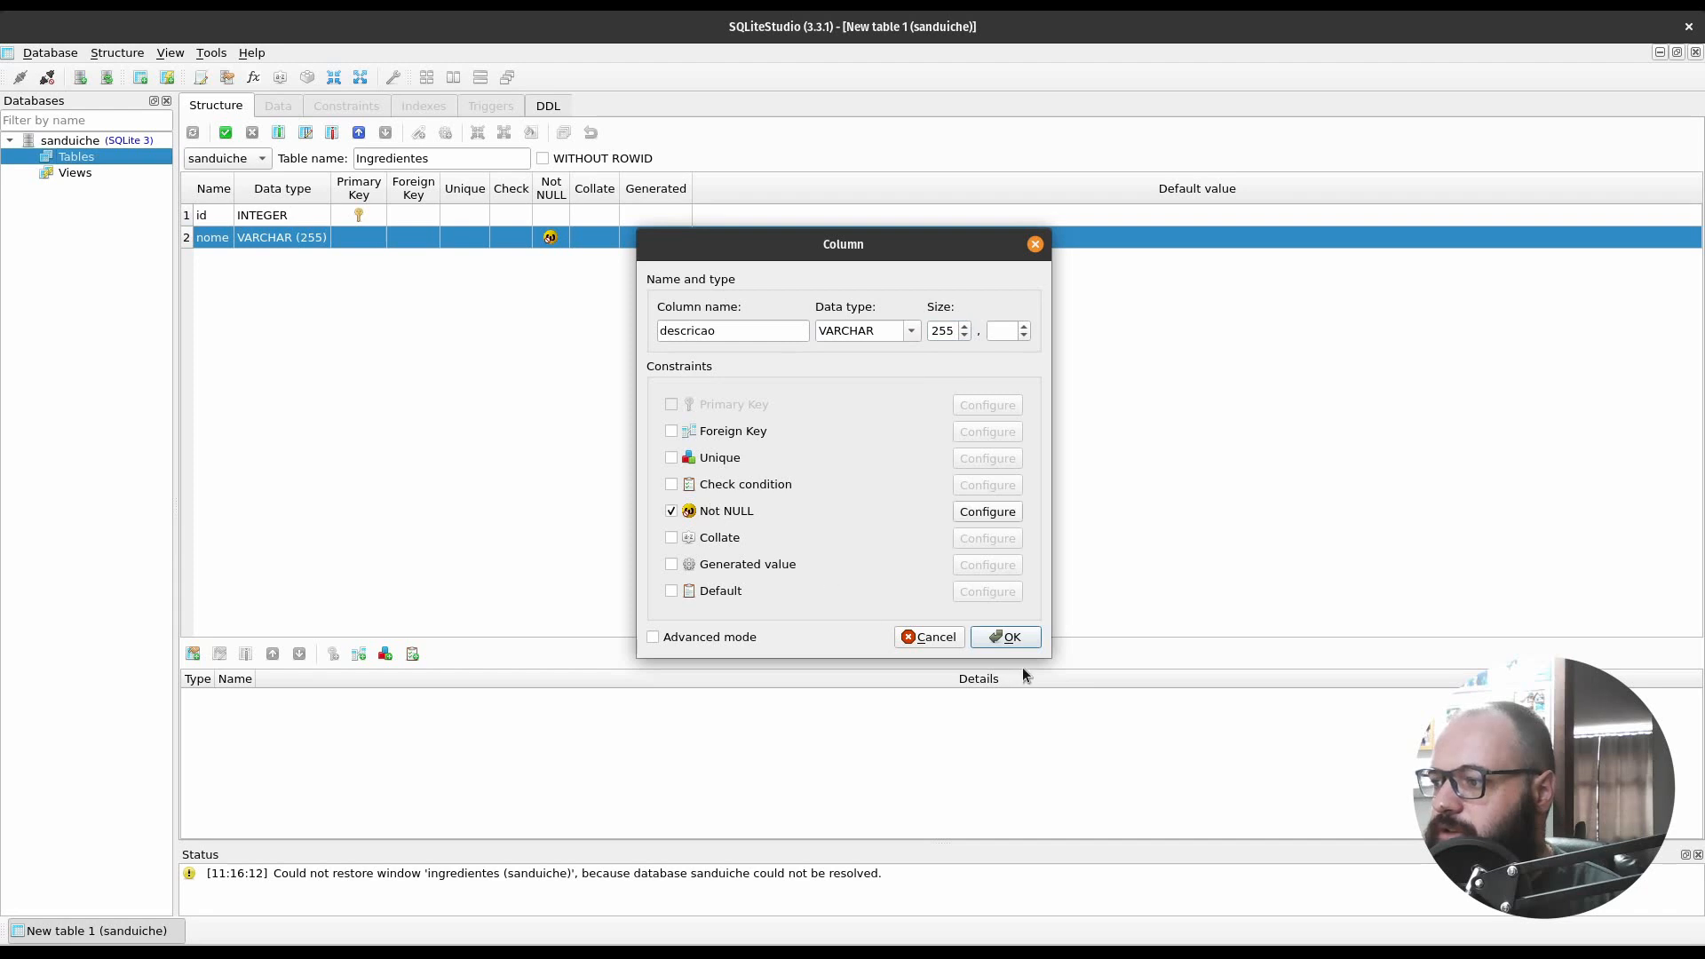
left_click(1011, 637)
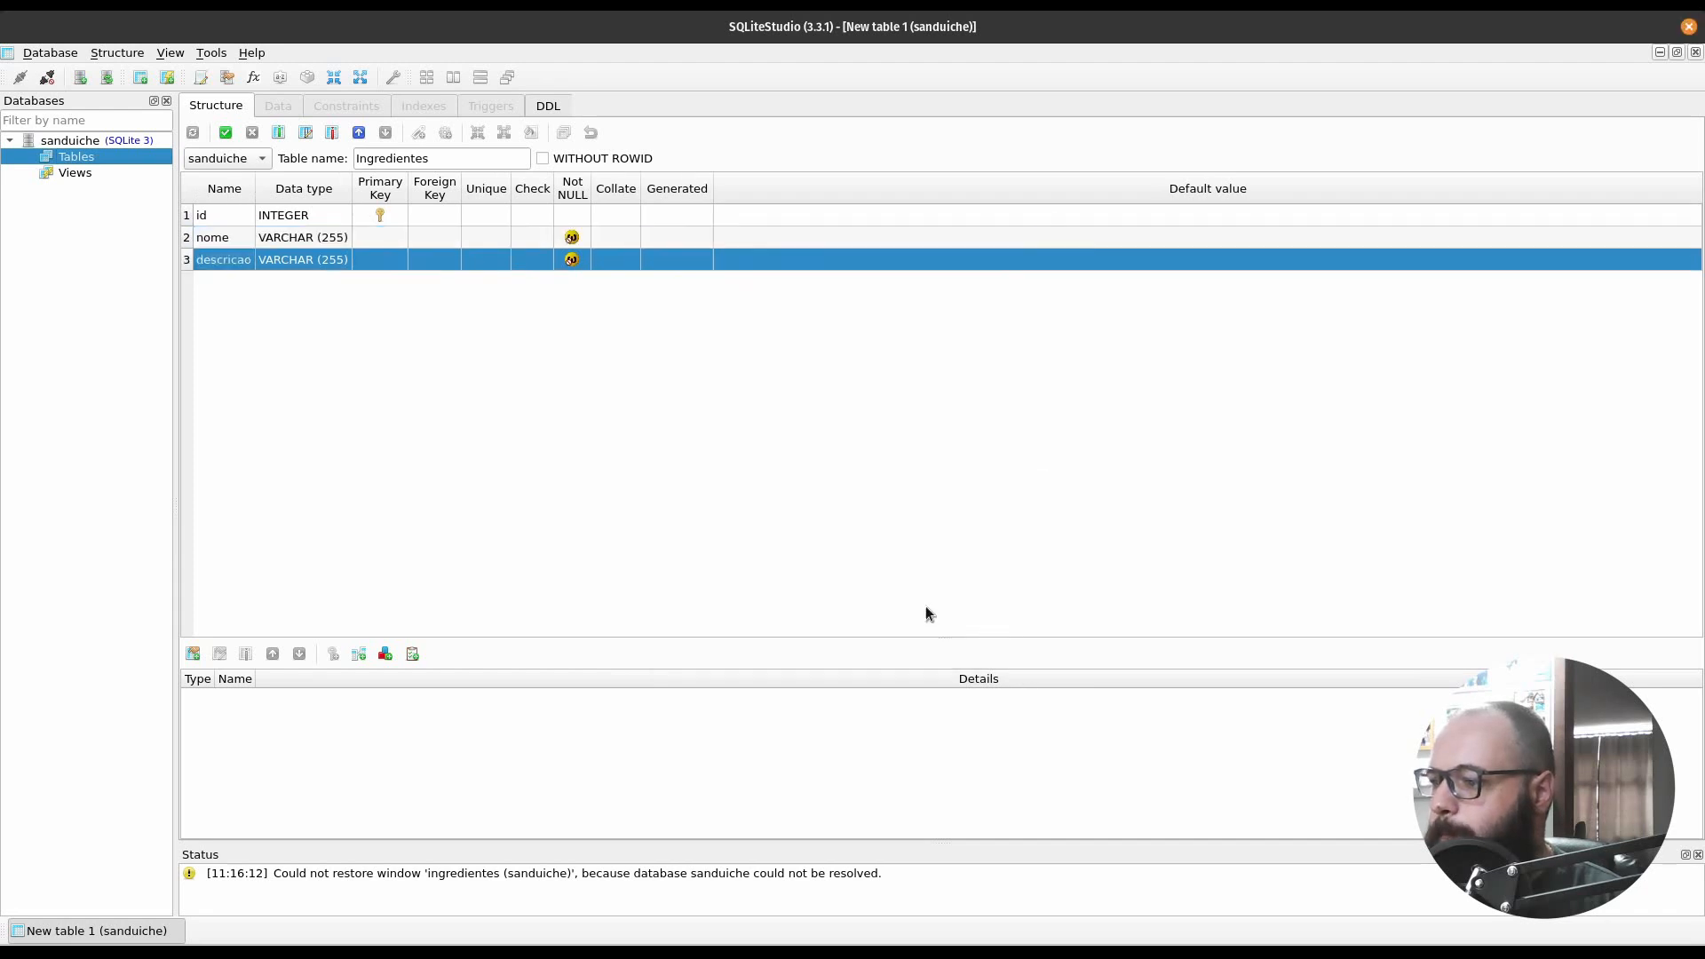
Add a valor column to the table with type DOUBLE and the Not NULL constraint
double_click(313, 293)
type("valor")
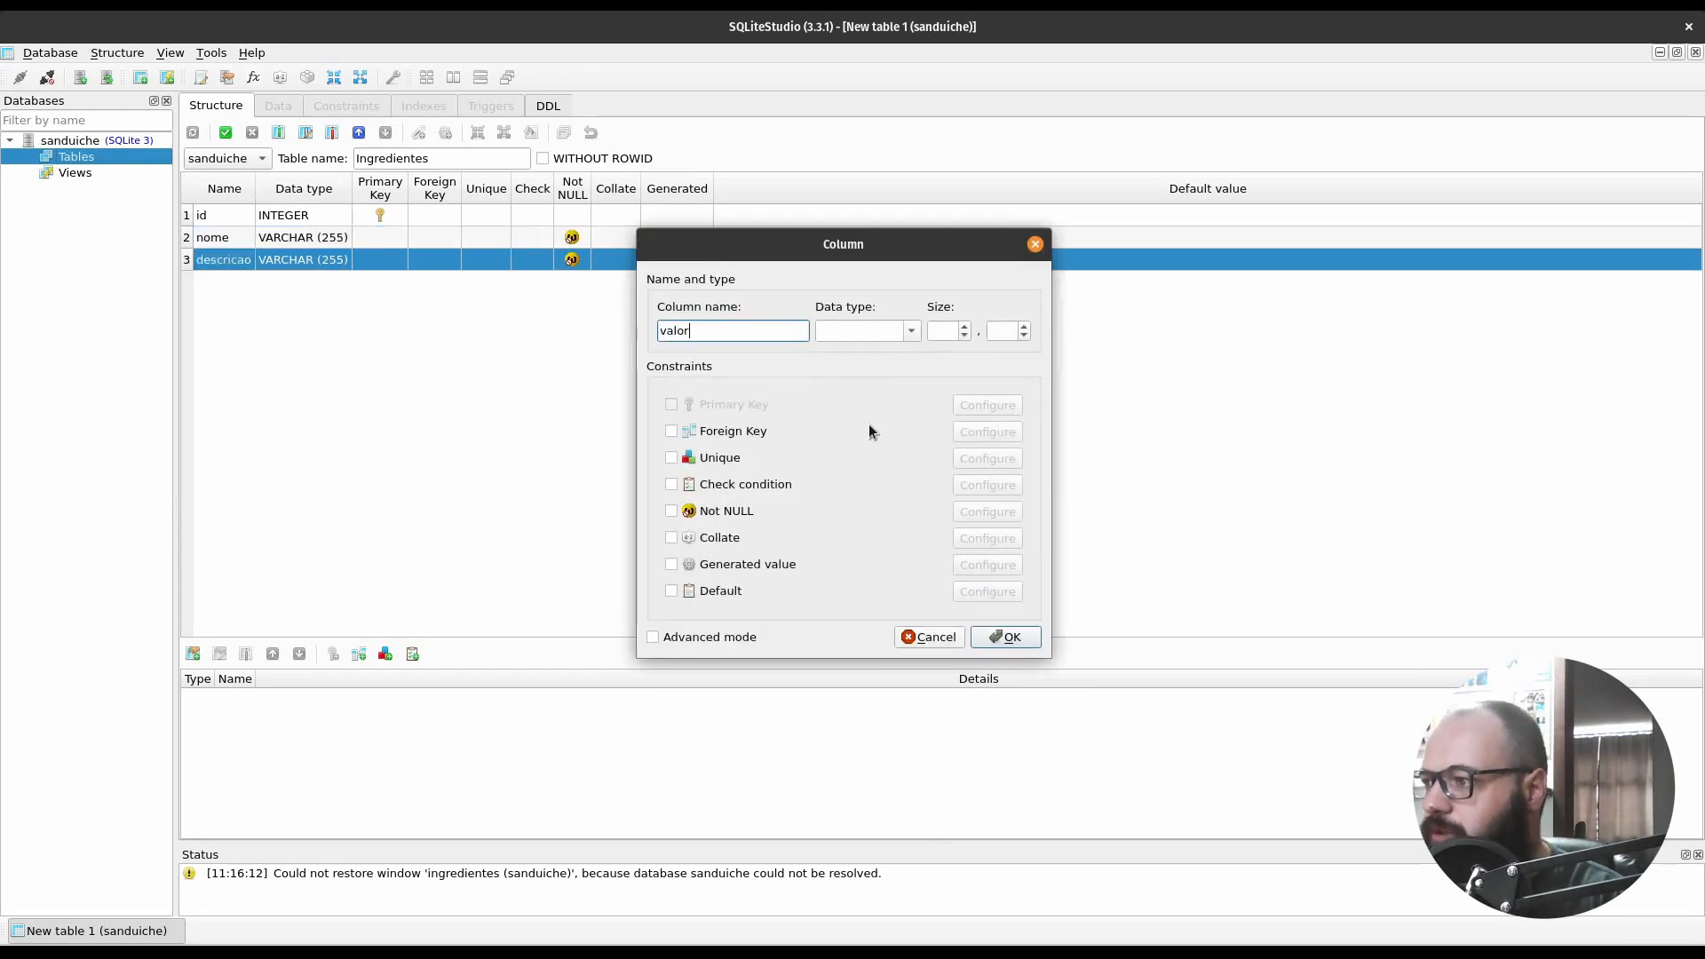
left_click(874, 330)
type("d")
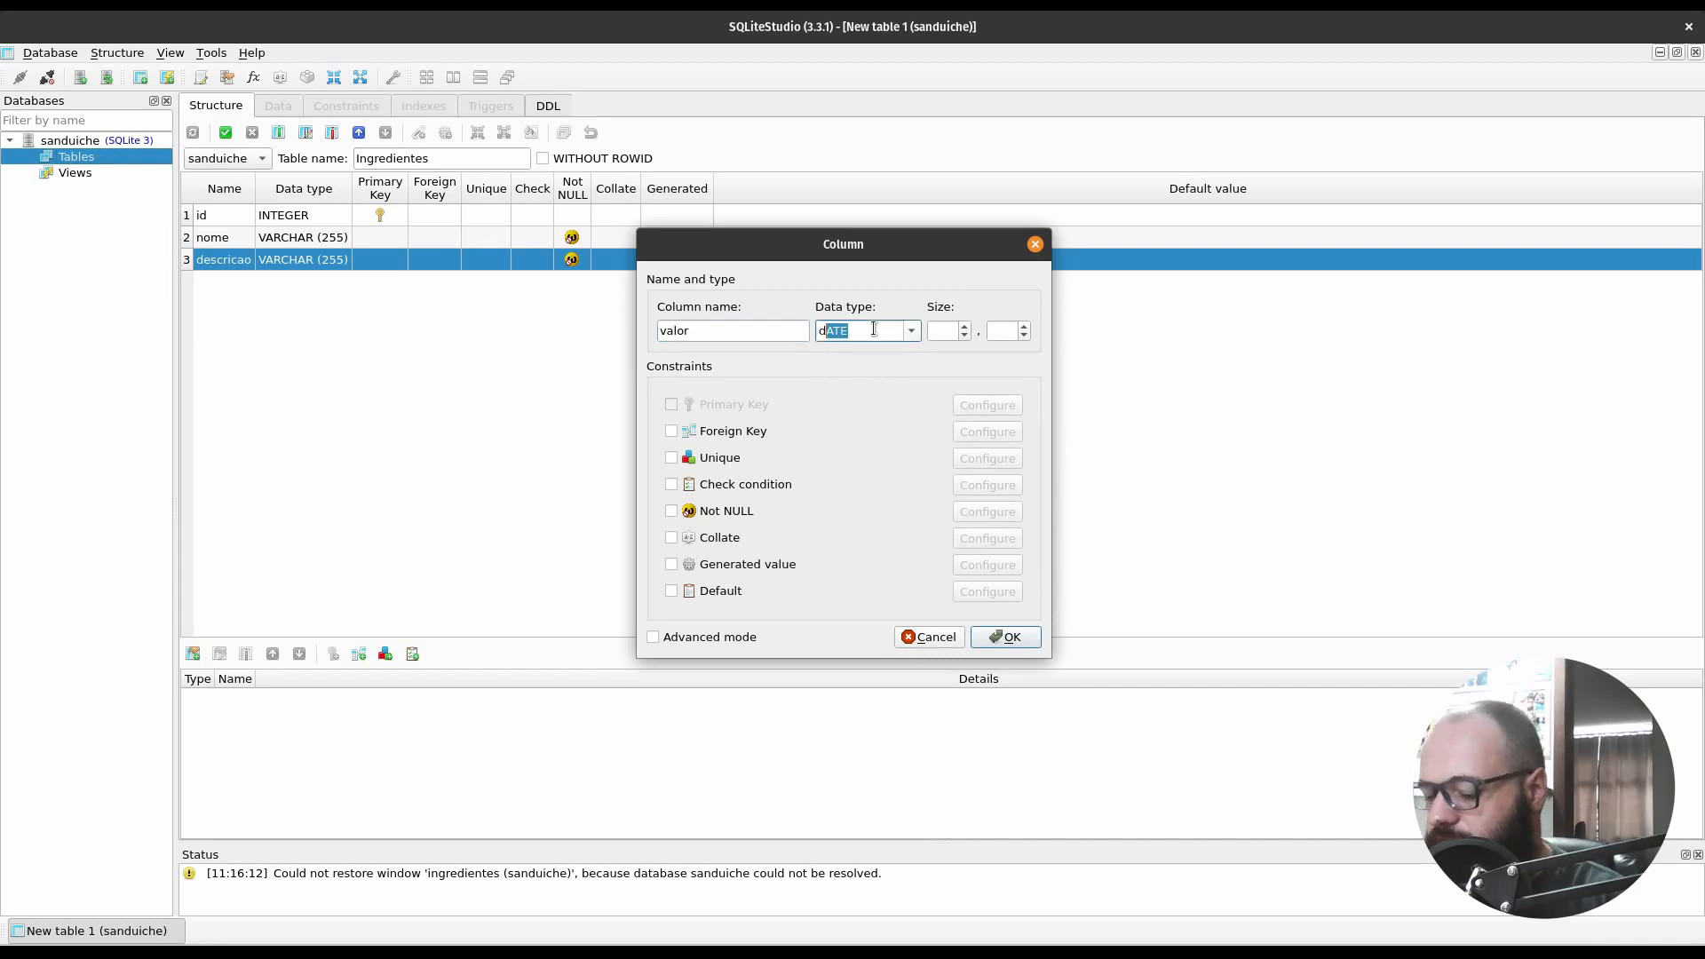
type("ouble")
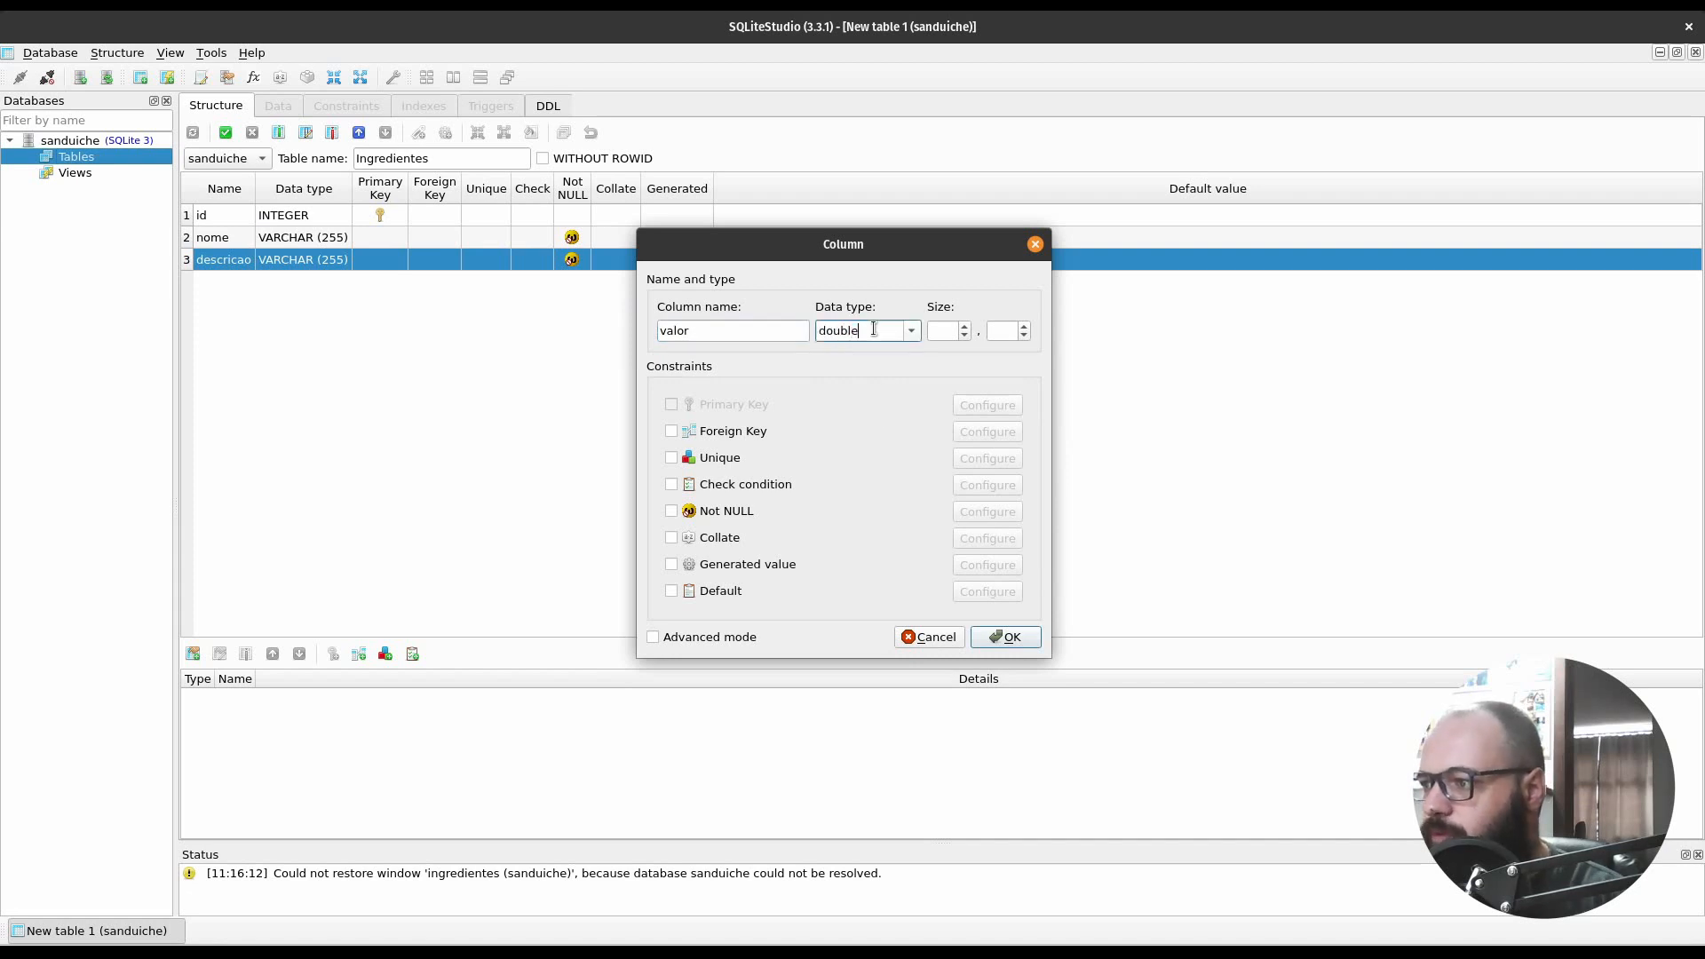
left_click(677, 511)
left_click(1035, 639)
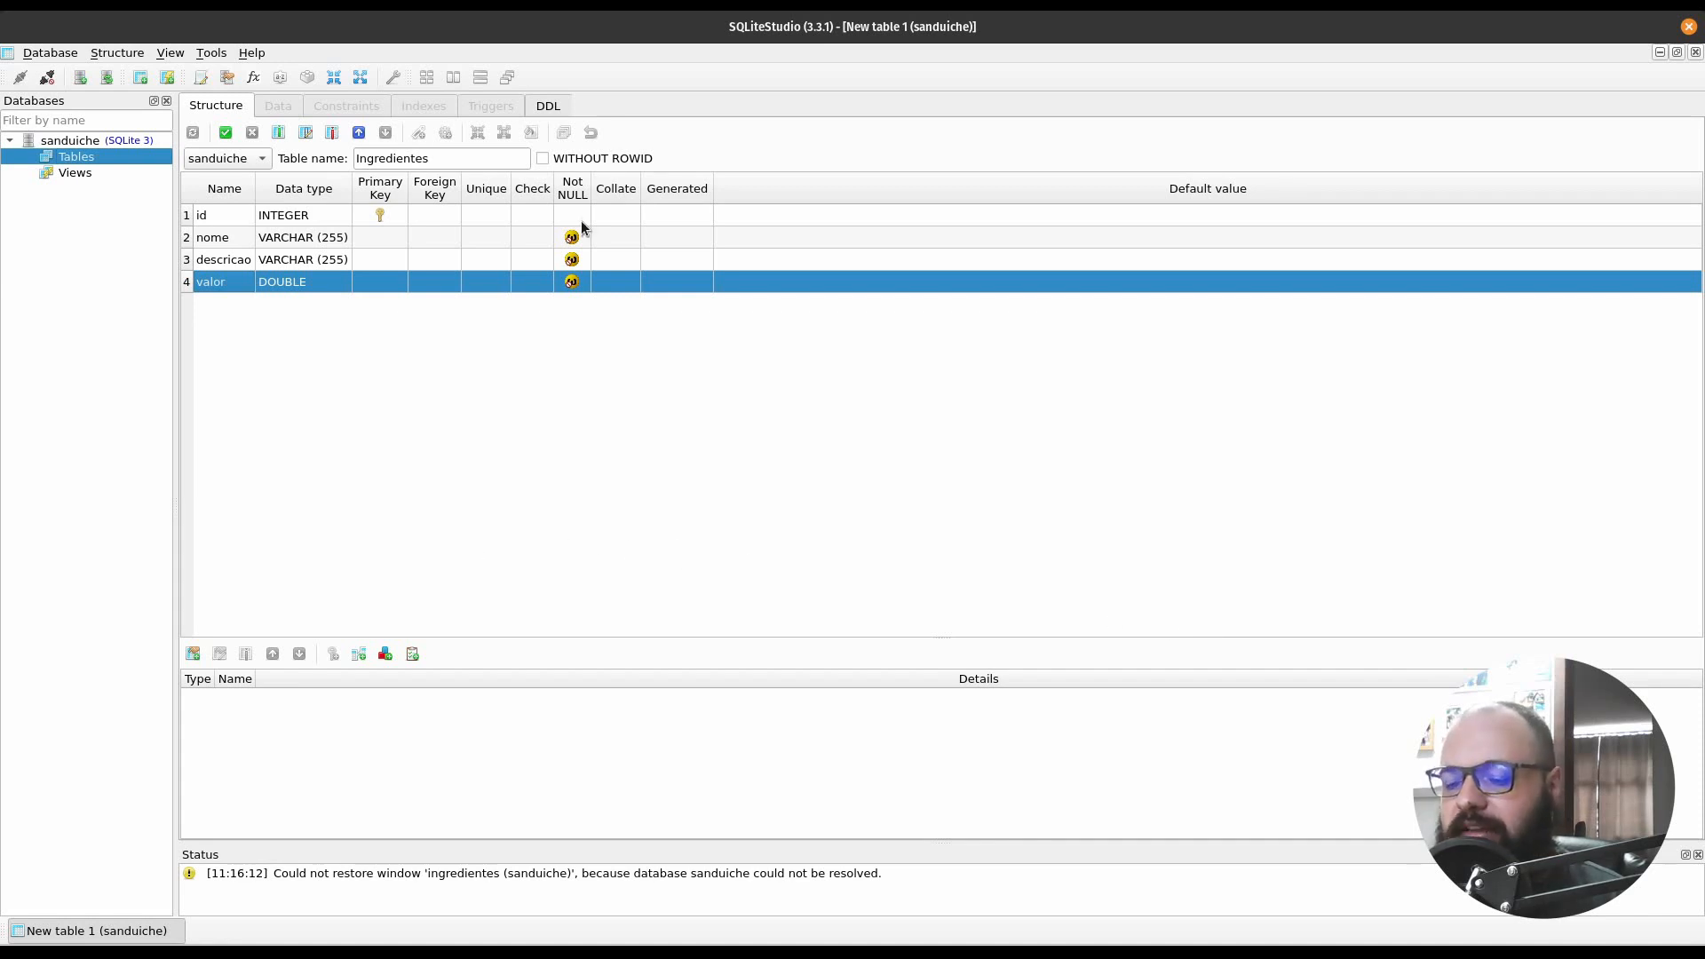
Review the DDL of the new Ingredientes table and commit its structure to the sanduiche database
left_click(547, 105)
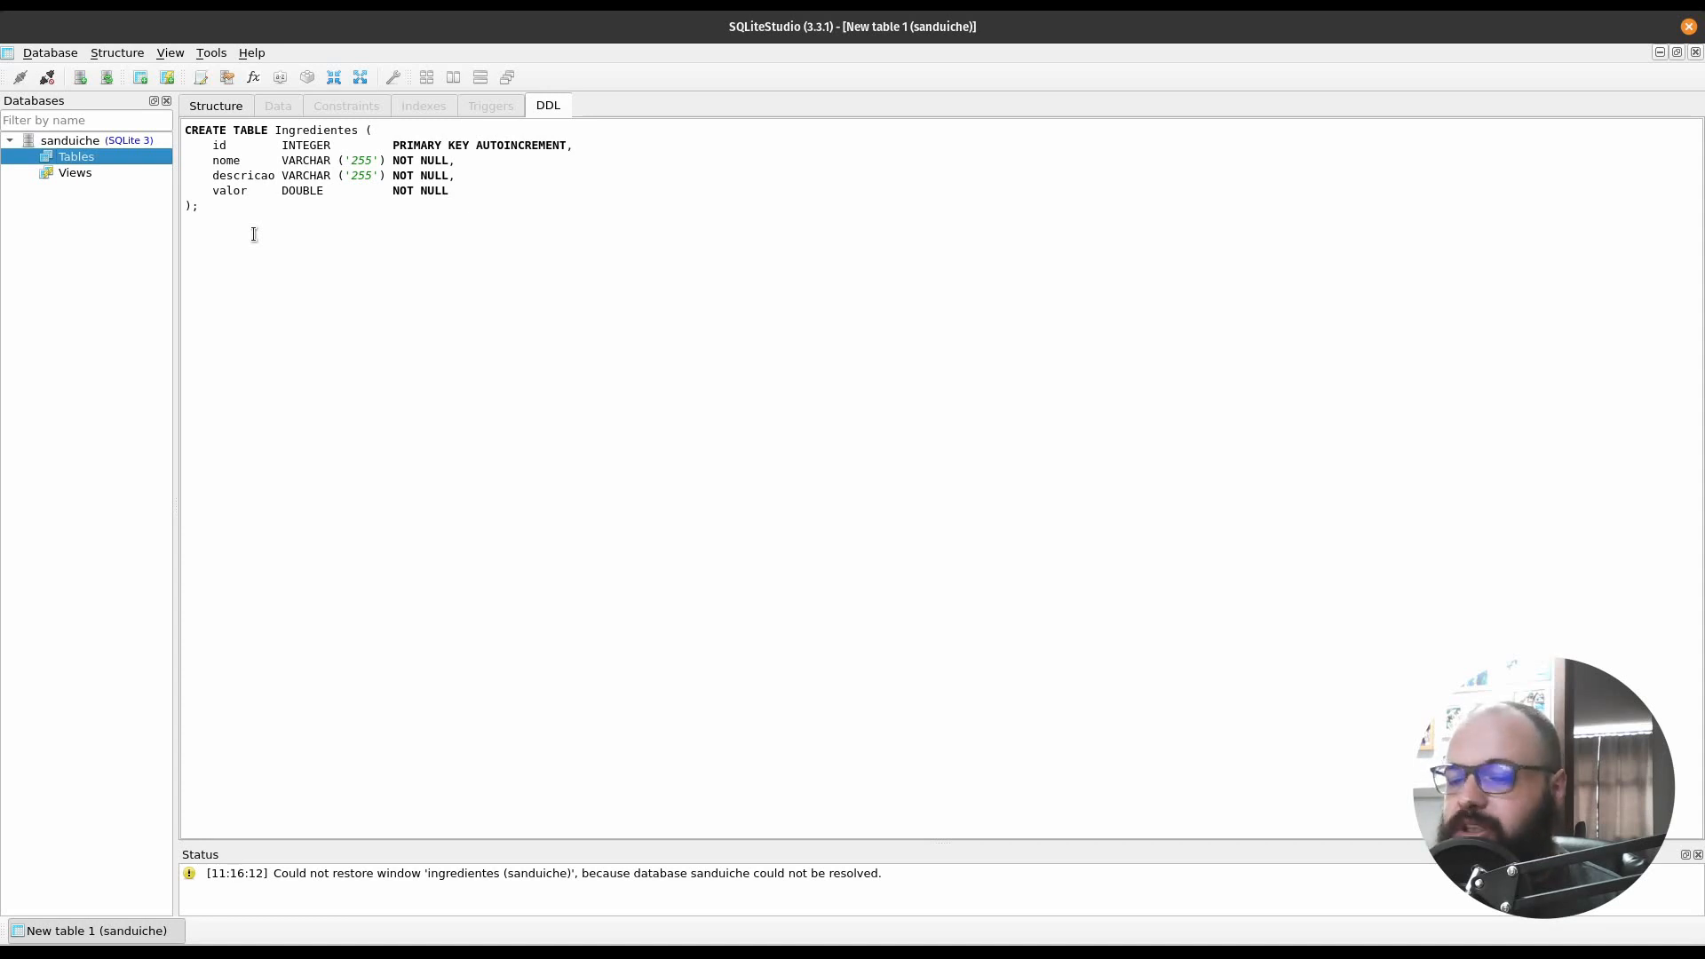
left_click(216, 106)
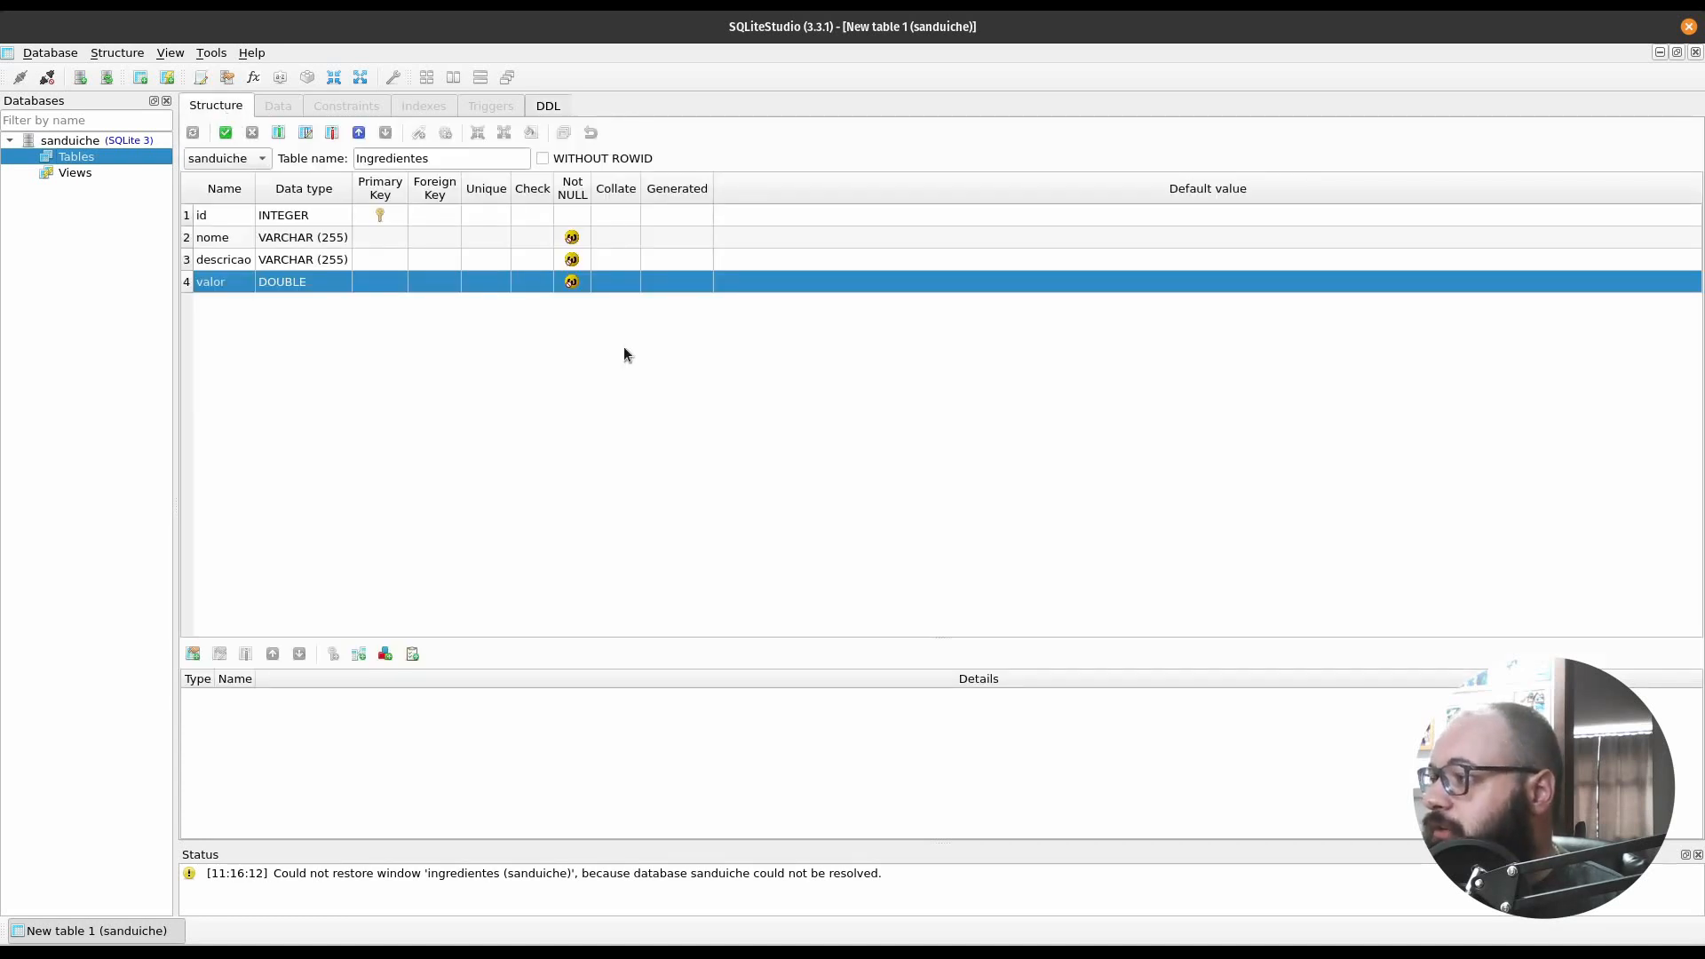
left_click(225, 134)
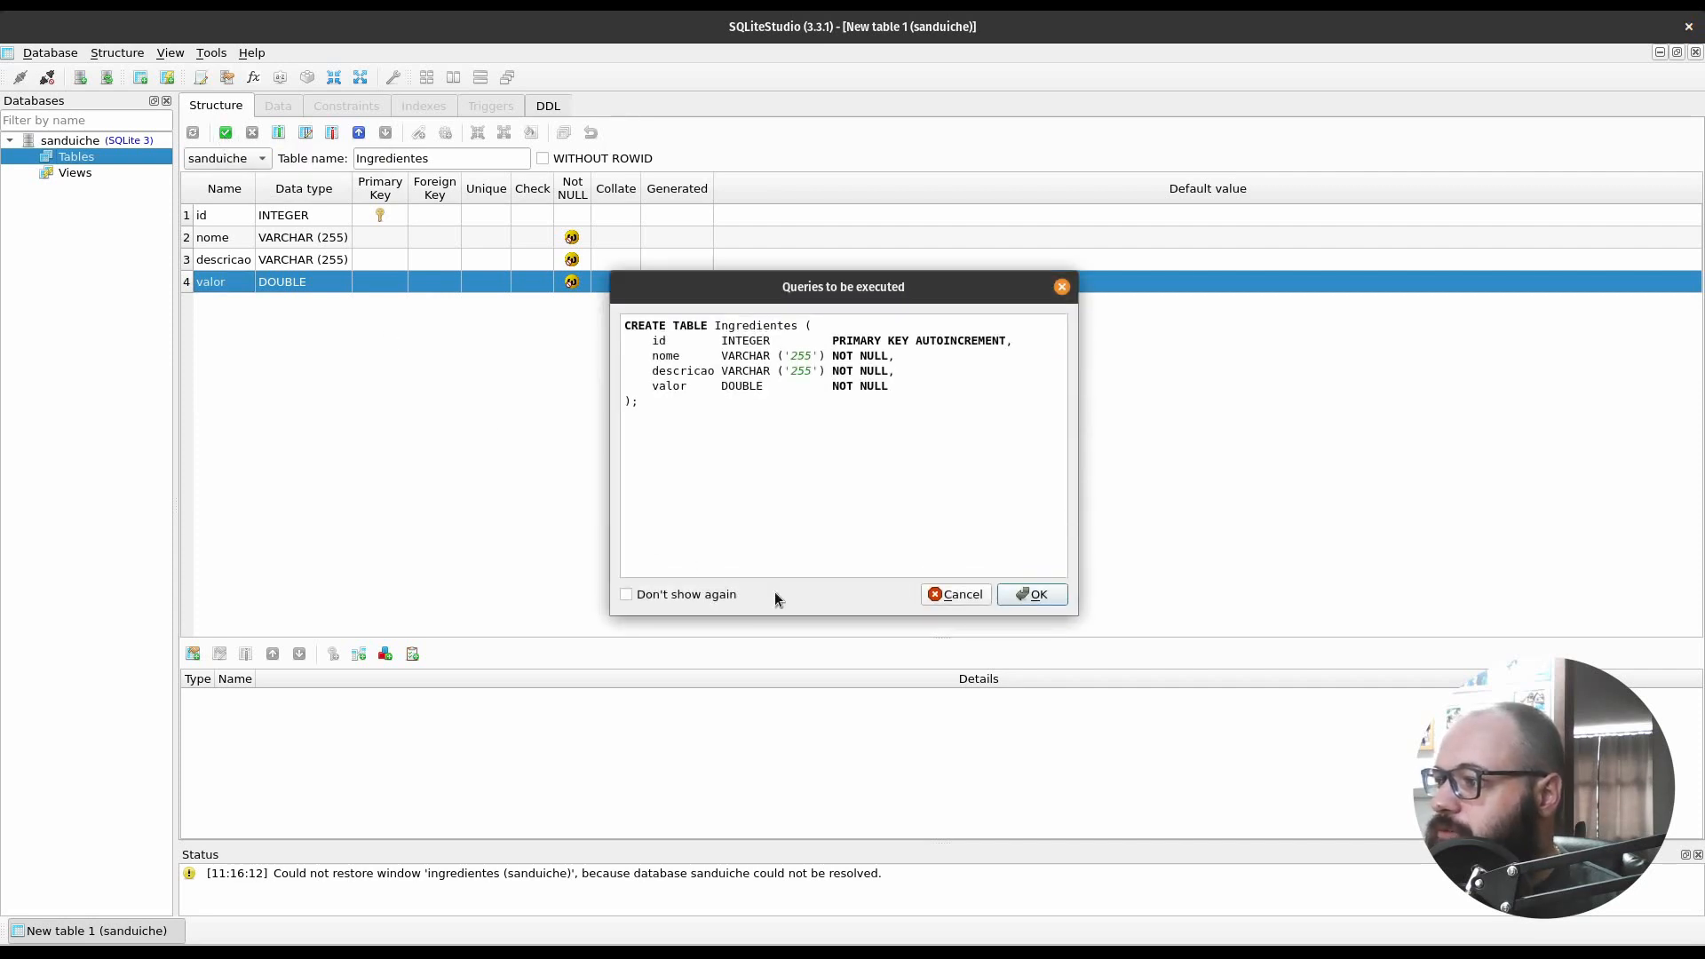
left_click(1032, 594)
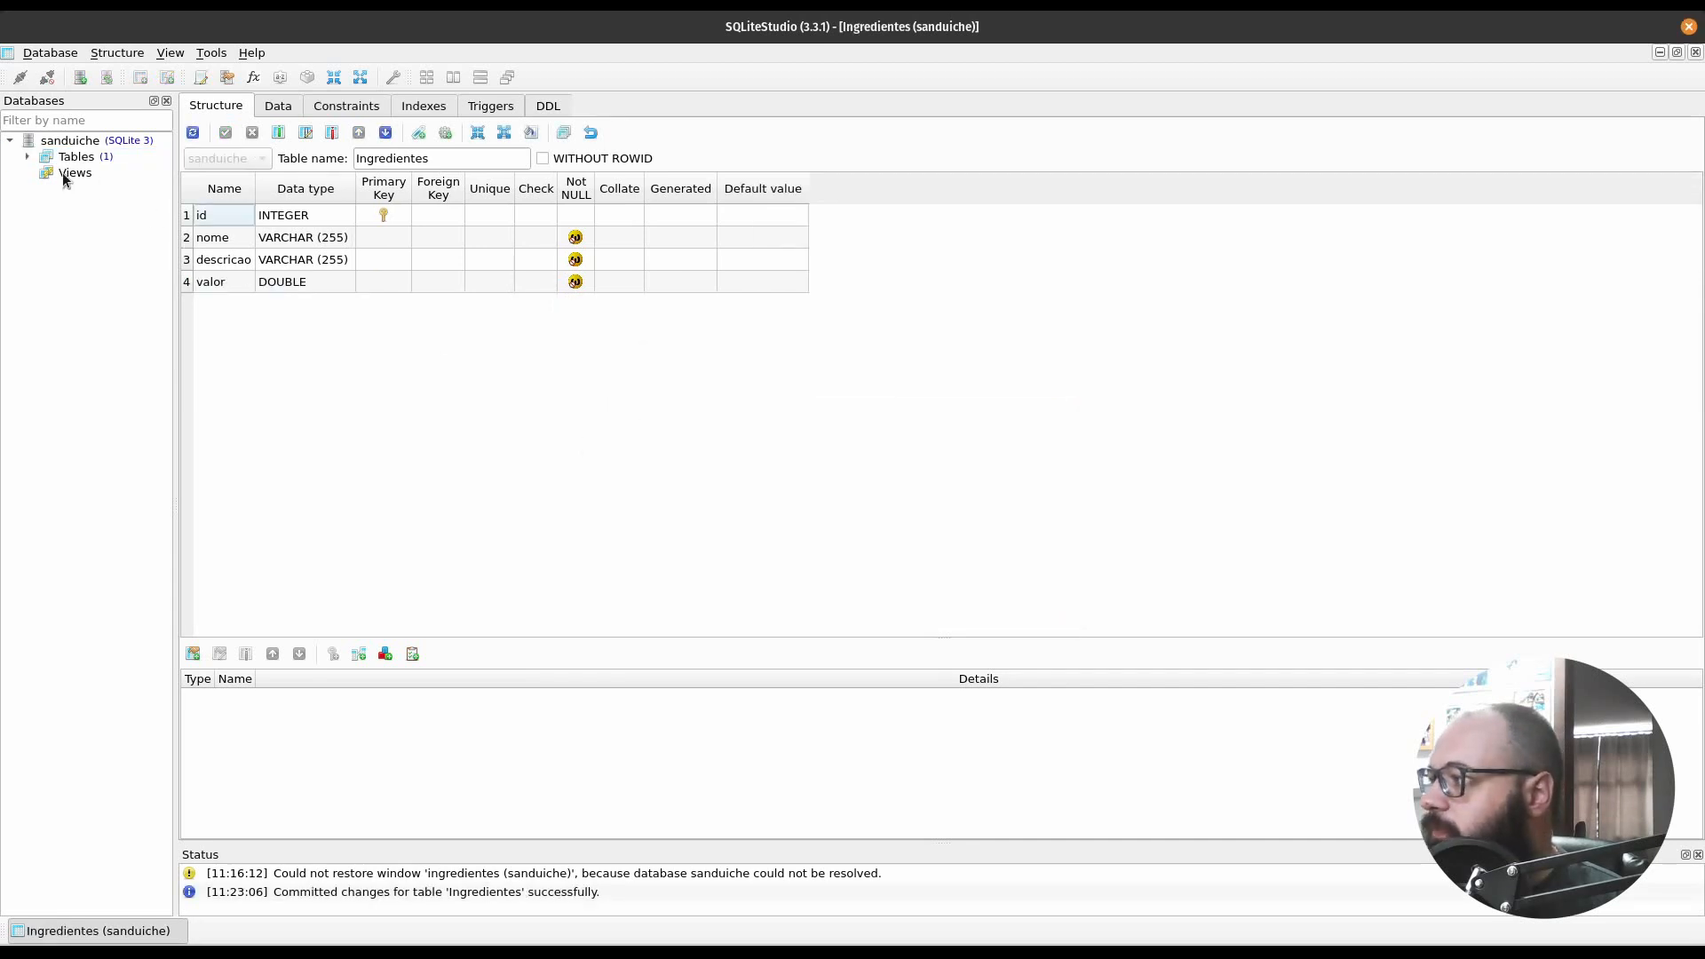
Check the DDL of the saved Ingredientes table and open a new SQL editor for the sanduiche database
left_click(27, 156)
left_click(100, 173)
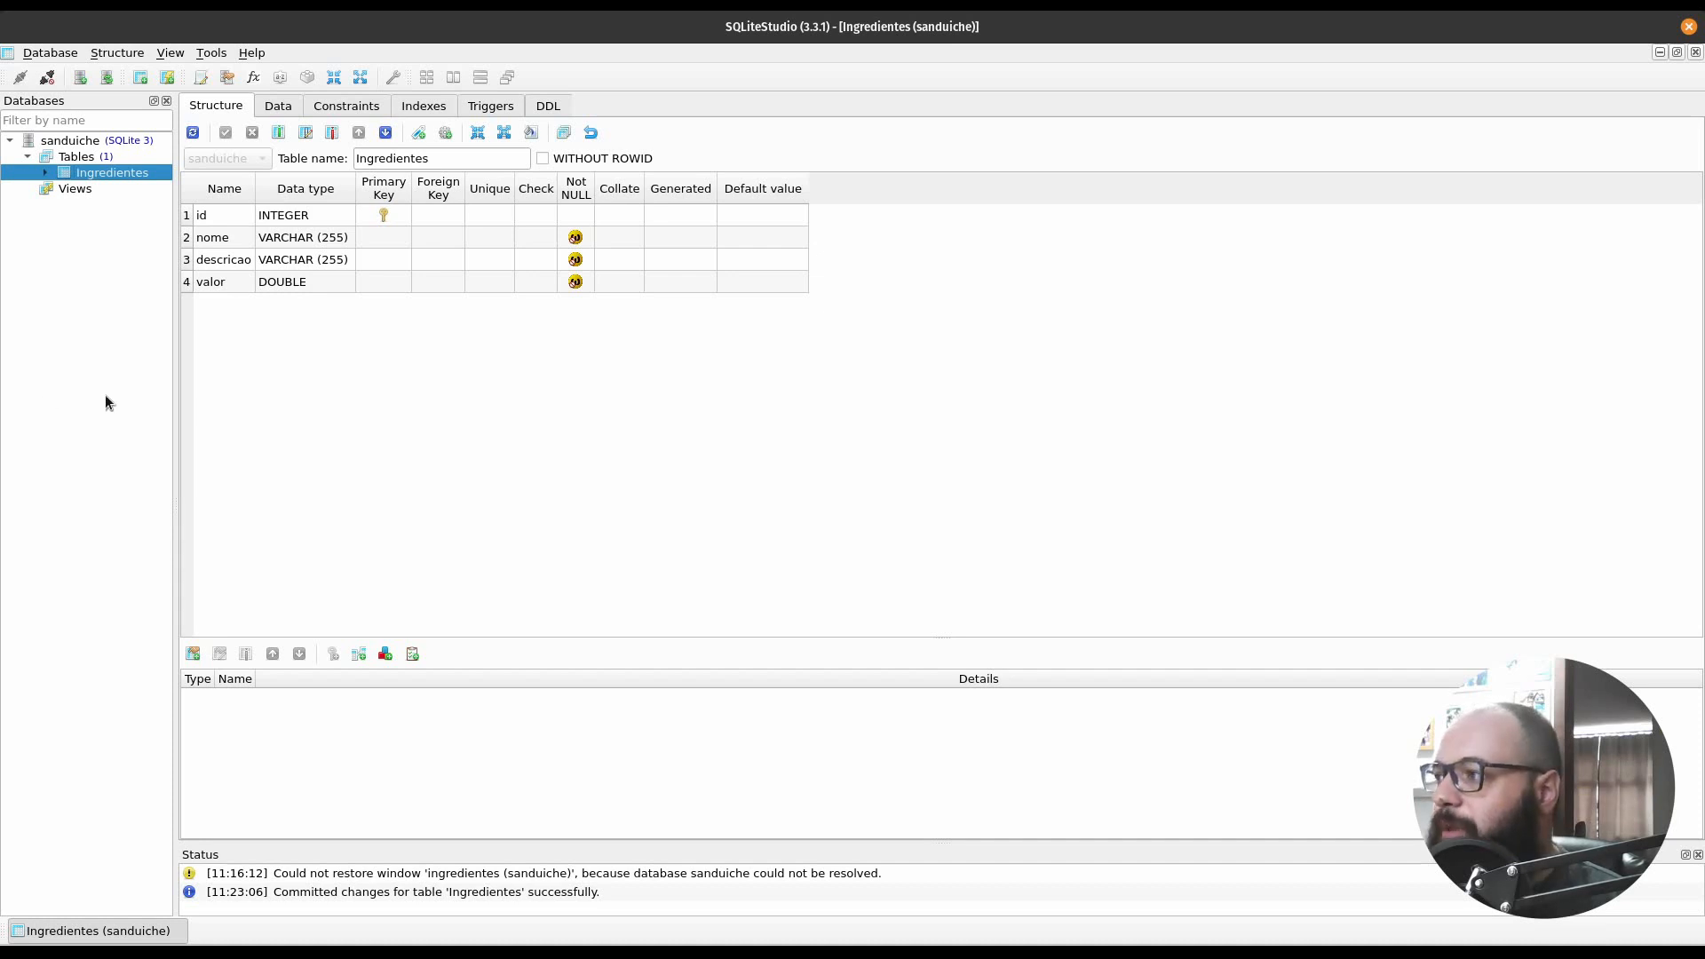
left_click(550, 106)
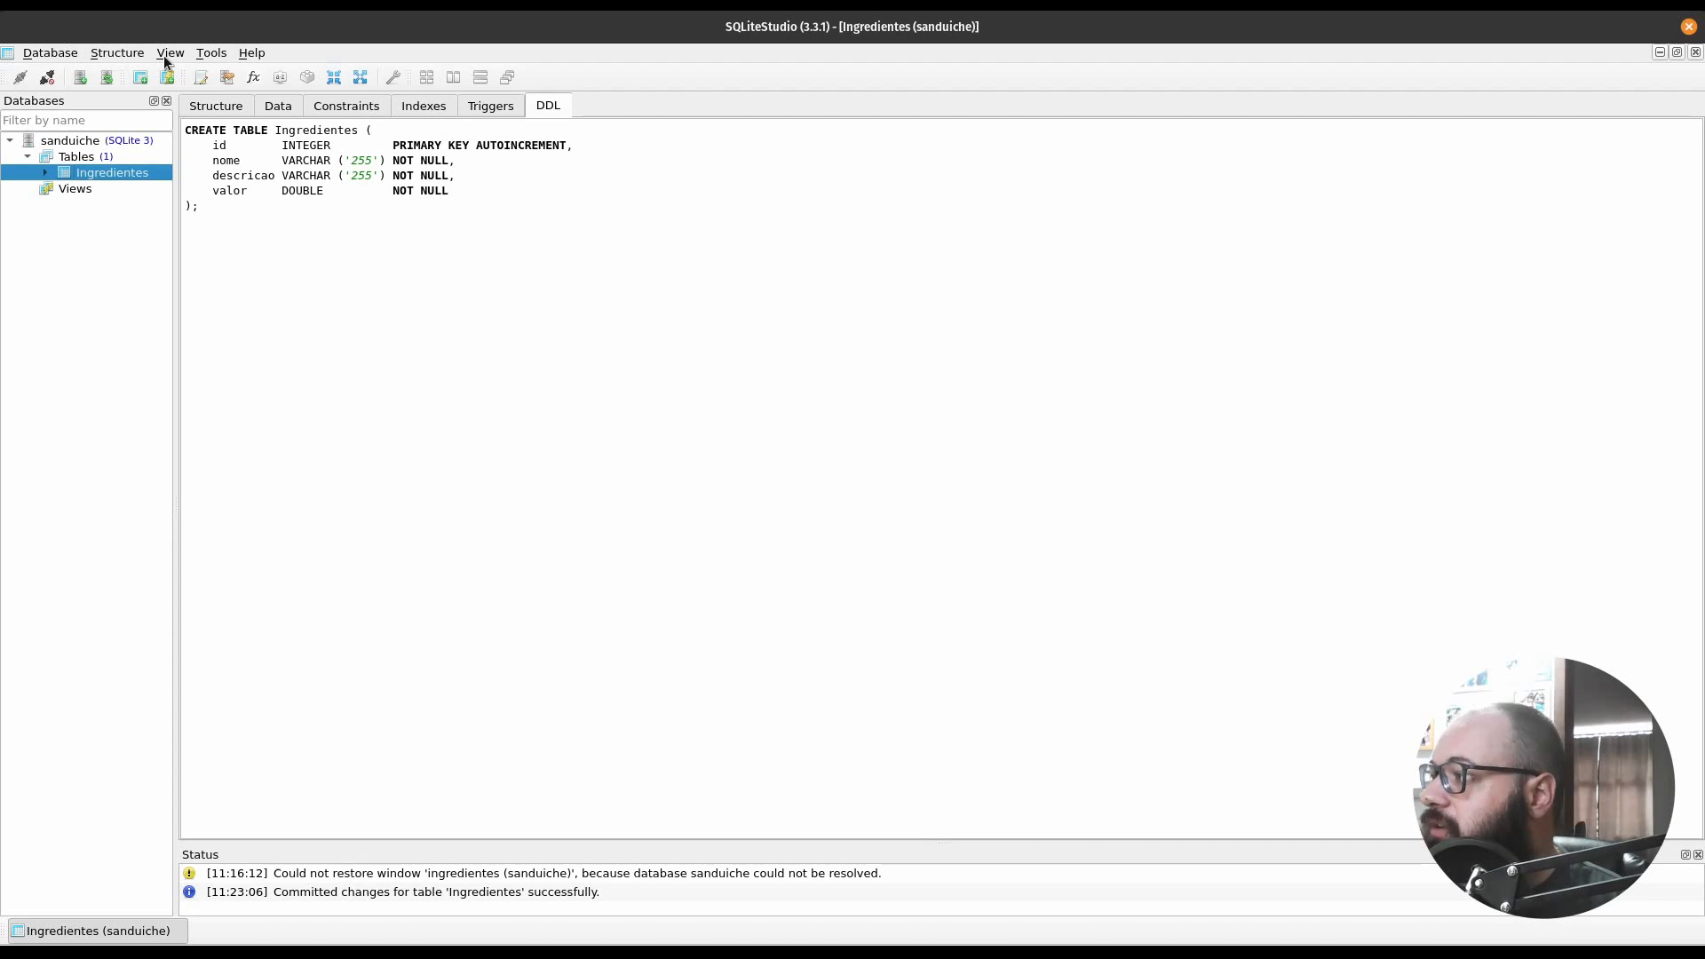
left_click(208, 55)
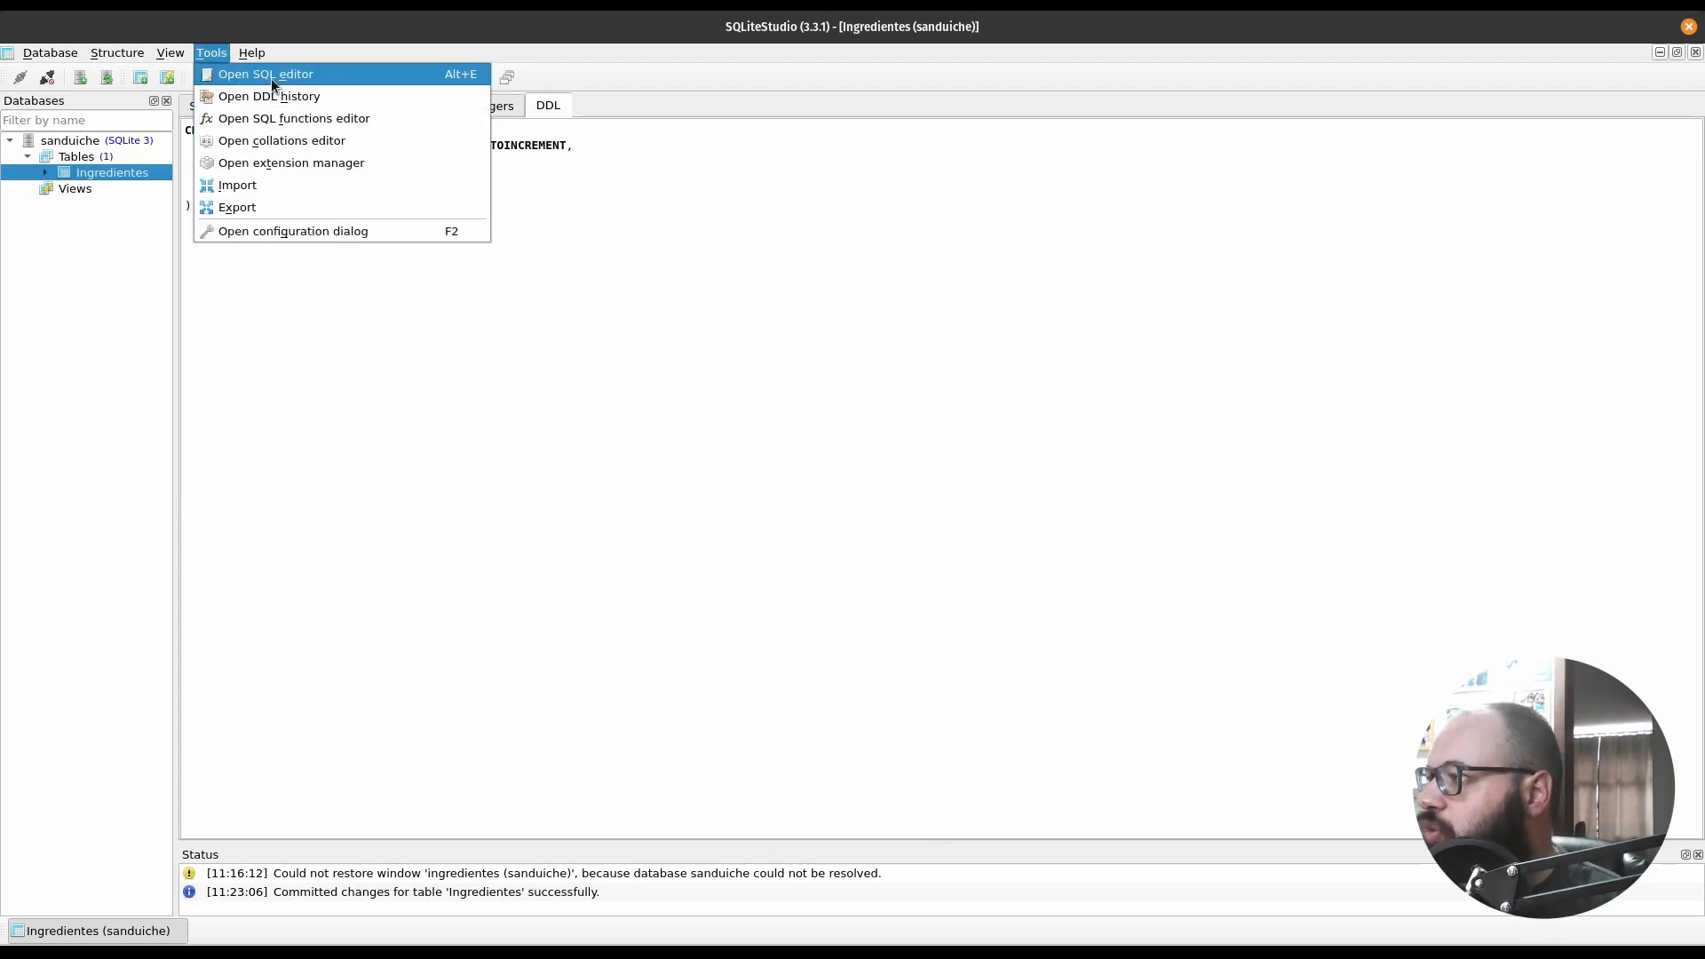
left_click(350, 77)
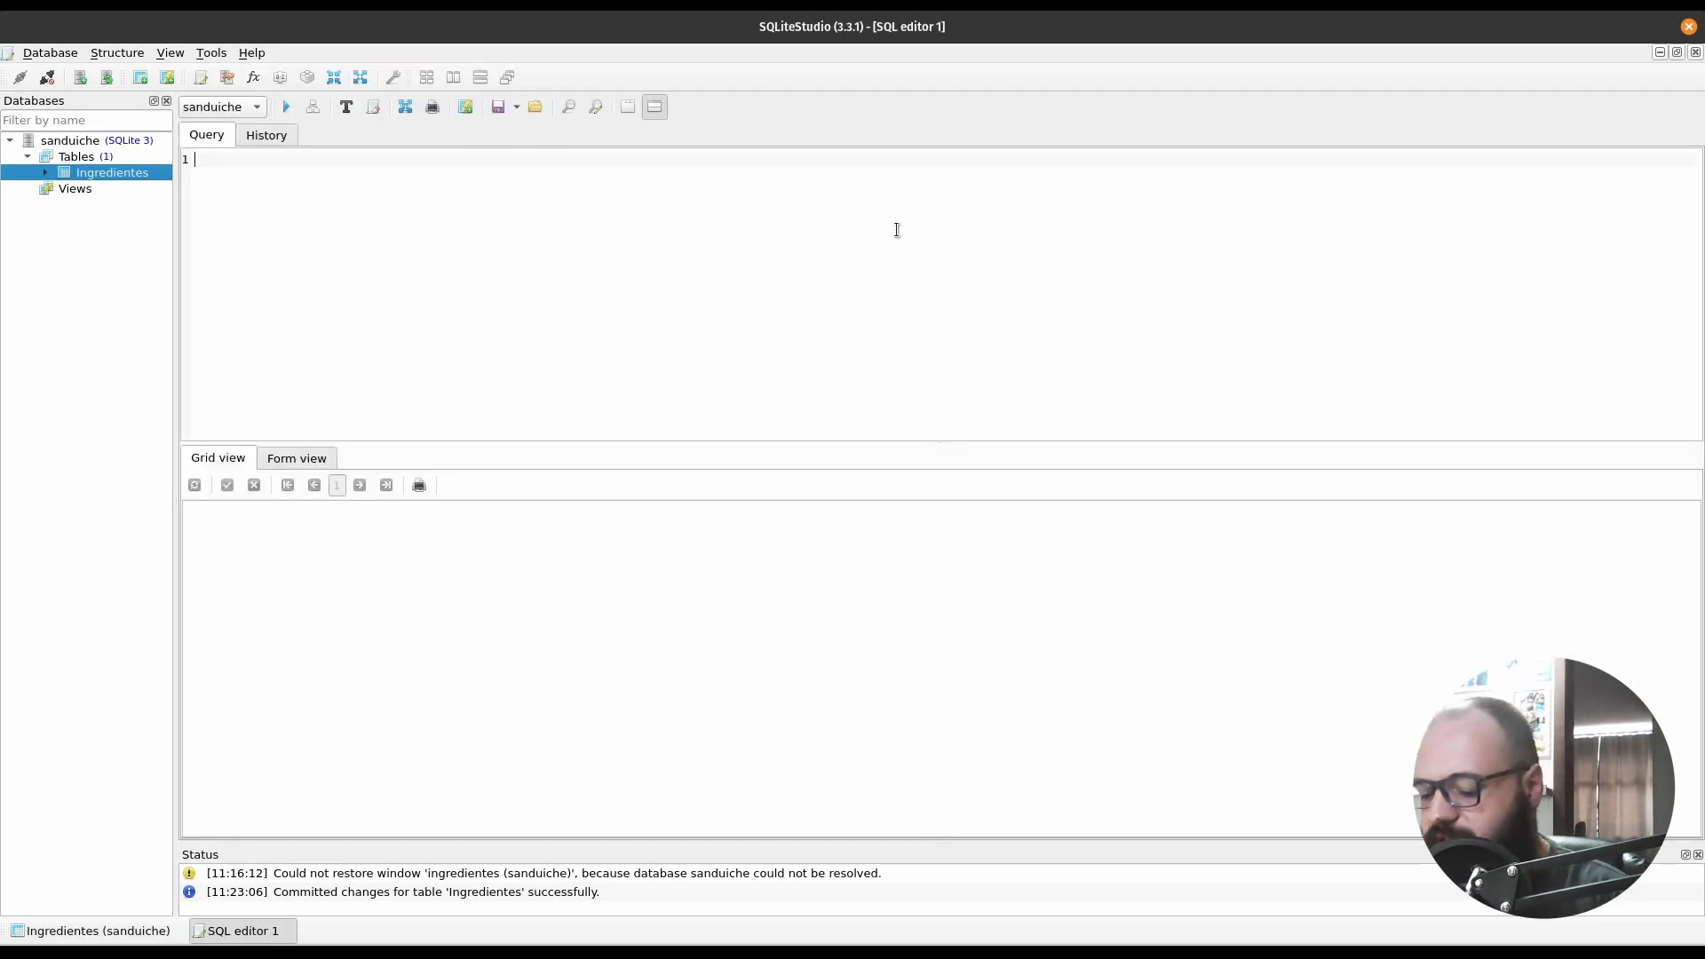
Insert a record into Ingredientes with NOME 'Tomate', DESCRICAO 'Um tomate' and VALOR 1.00 by running an SQL INSERT statement
type("INSERT INTO Ingredientes(NOME,DESCRICAO,VALOR) VALUES ('Tomate','Um tomate',1.00);")
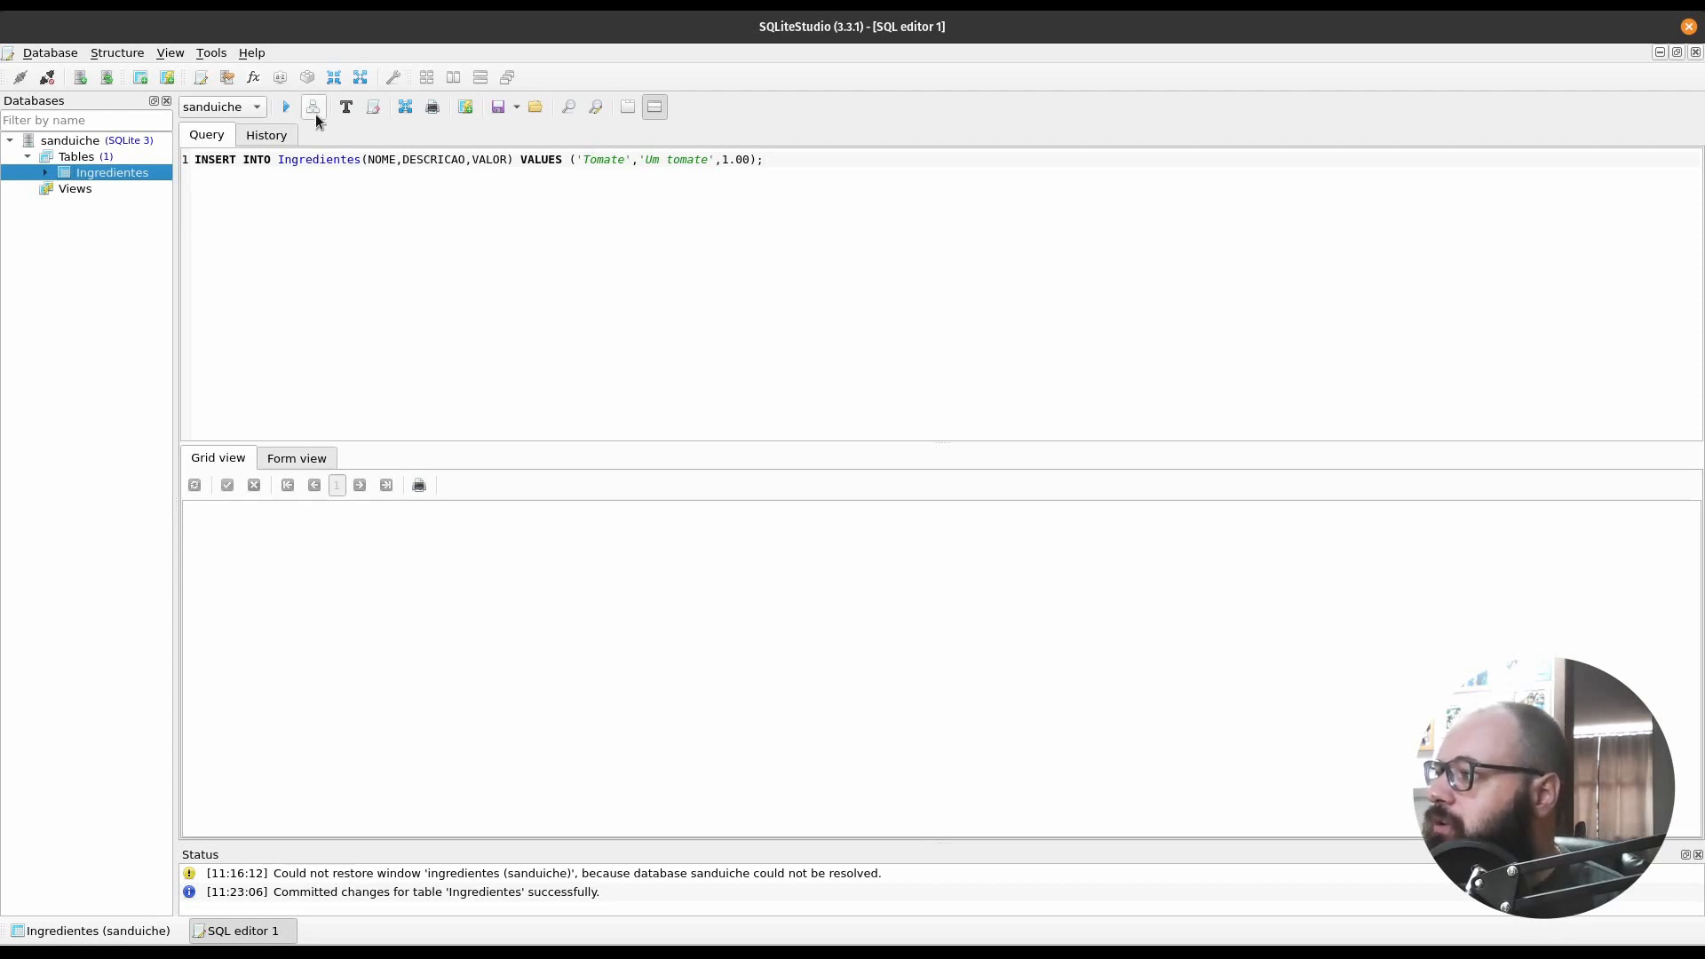
left_click(286, 107)
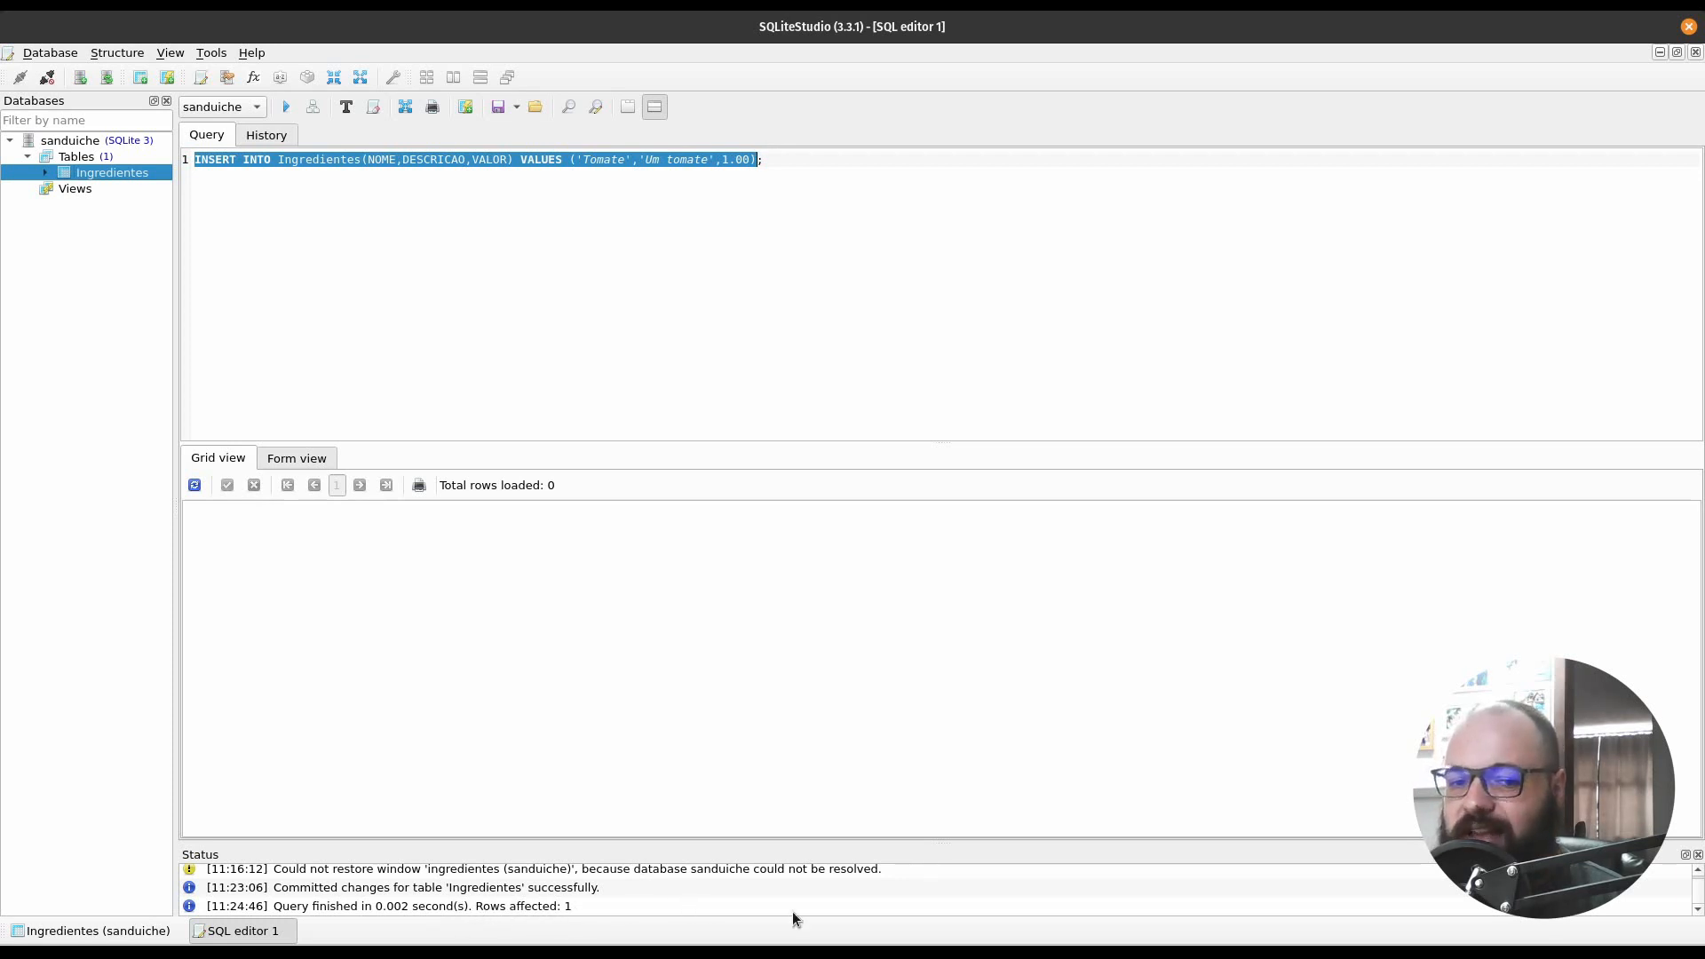
Replace the statement with SELECT * FROM Ingredientes; and run it to check the stored records
left_click(378, 208)
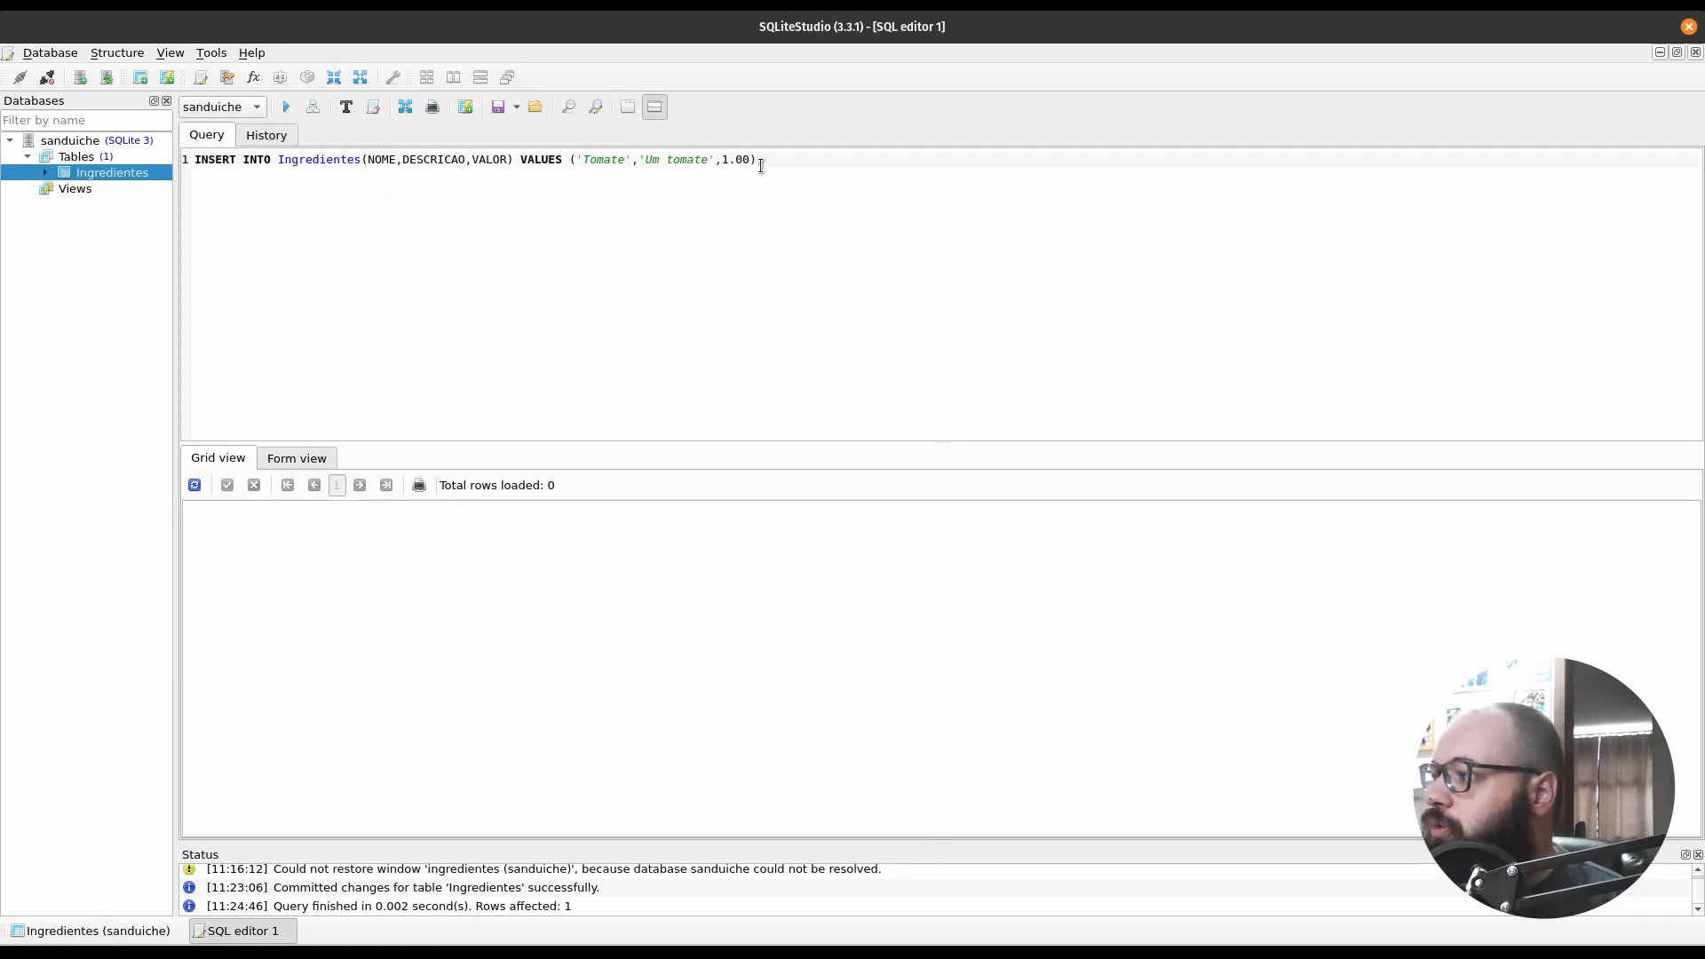
key("ctrl+a")
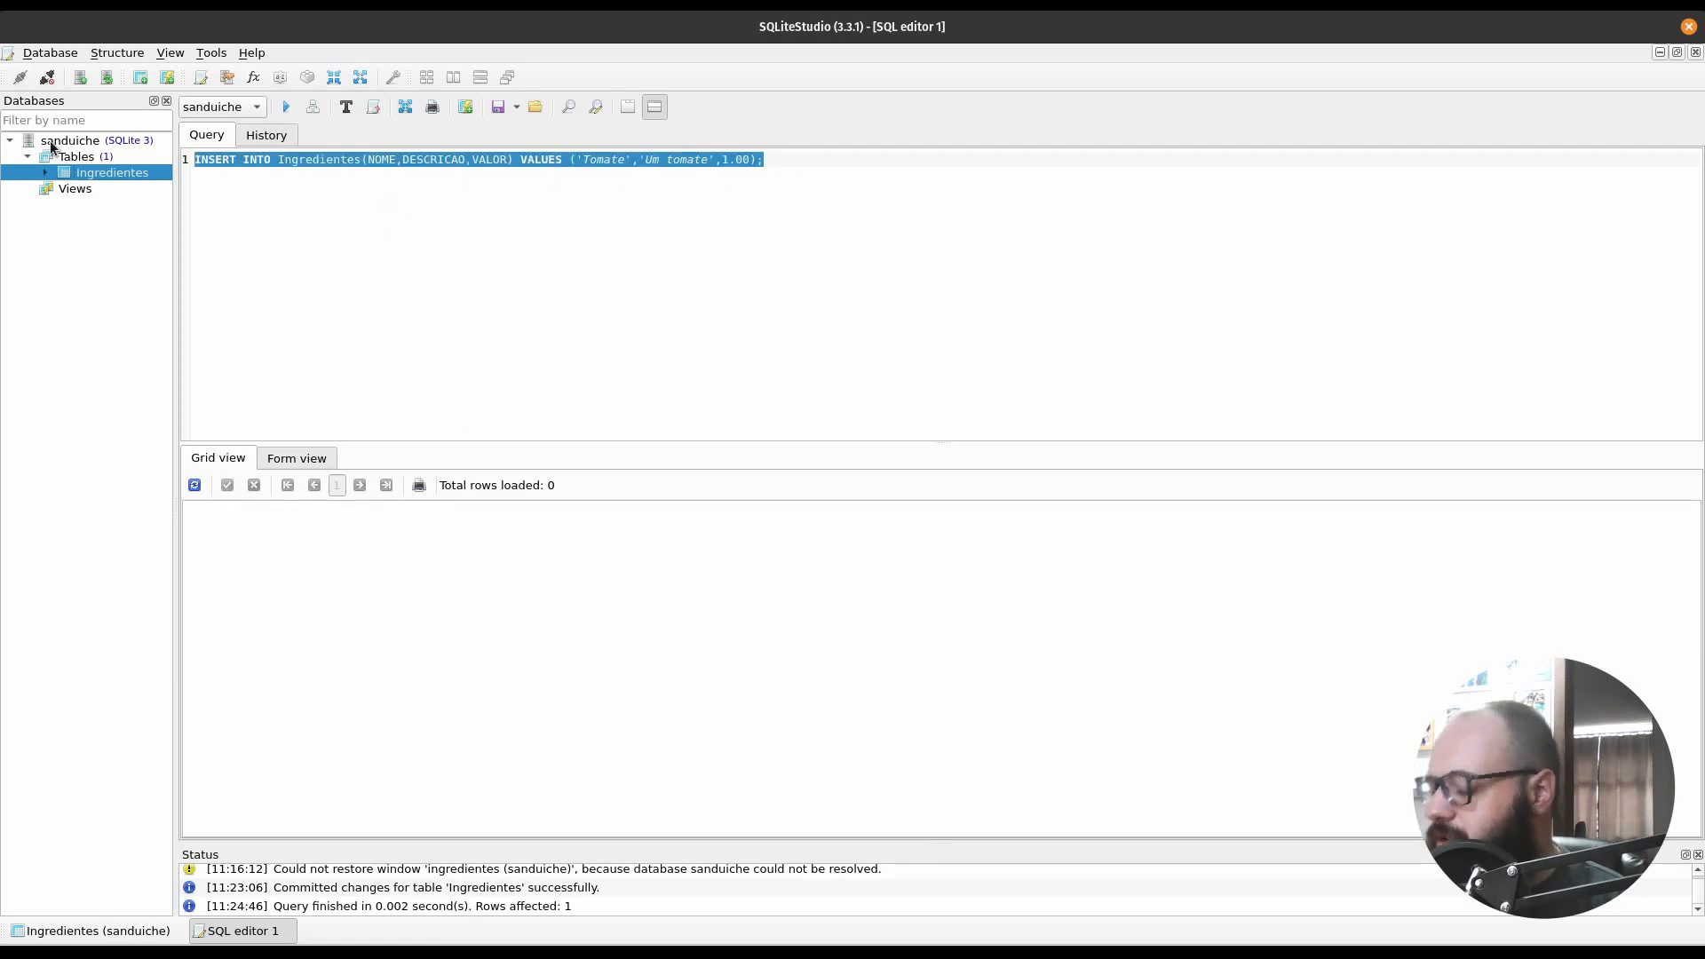
type("SELECT")
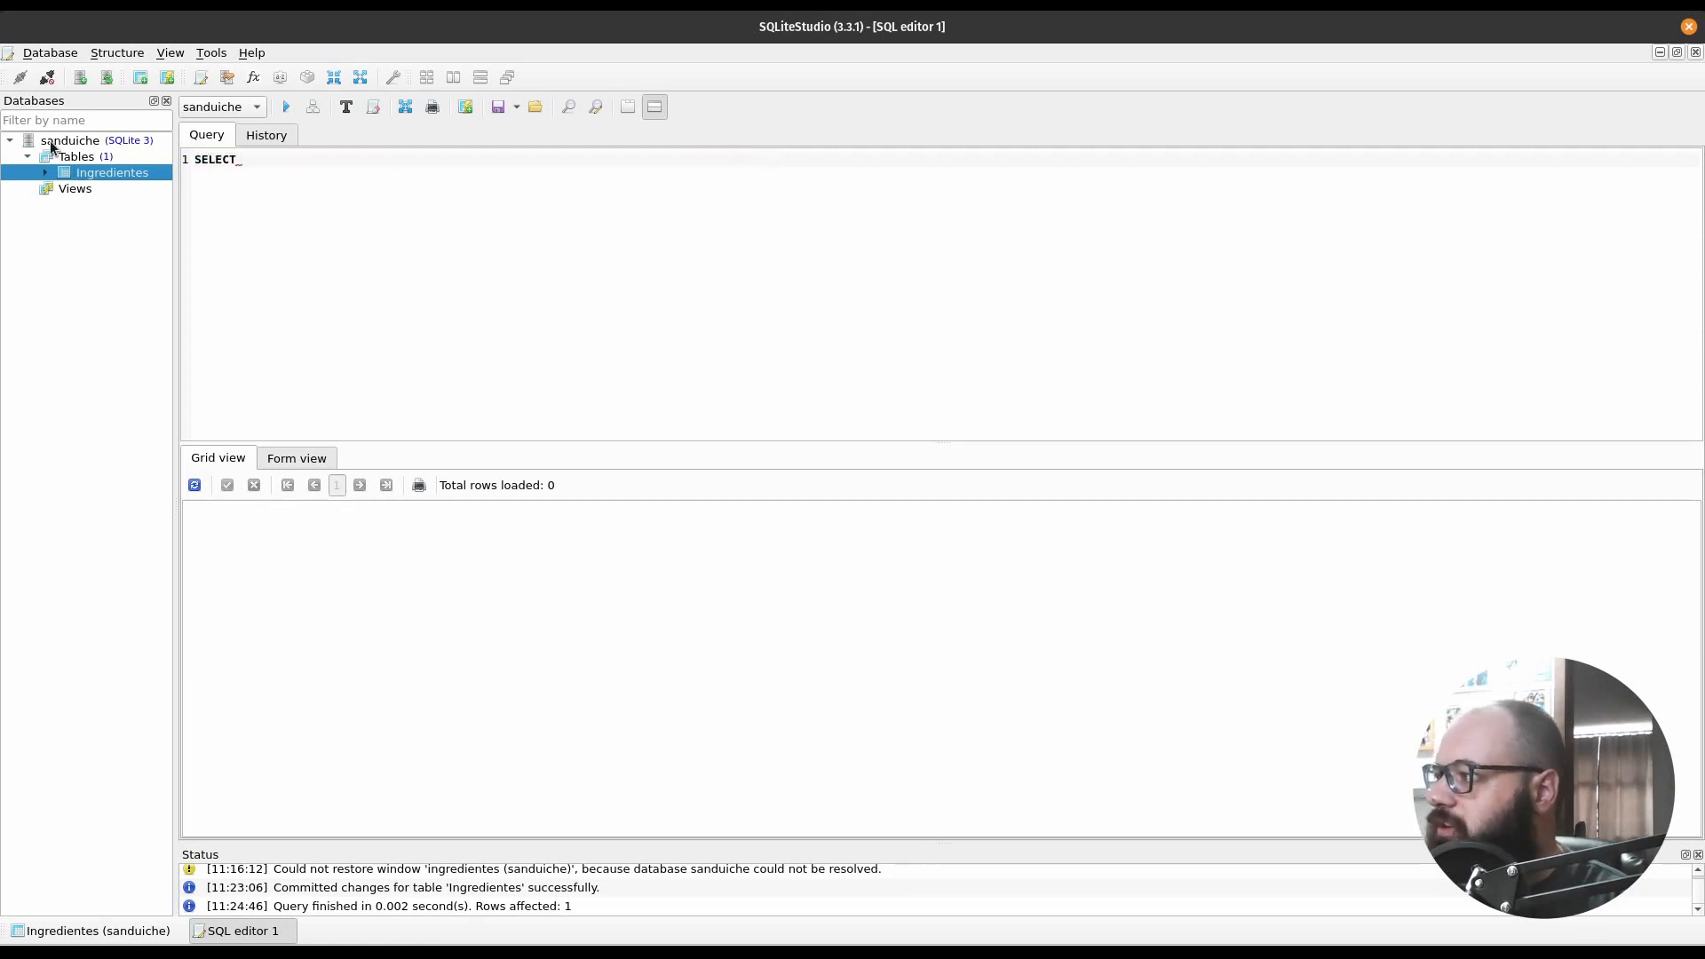
type("* FROM Ingredientes;")
key("F9")
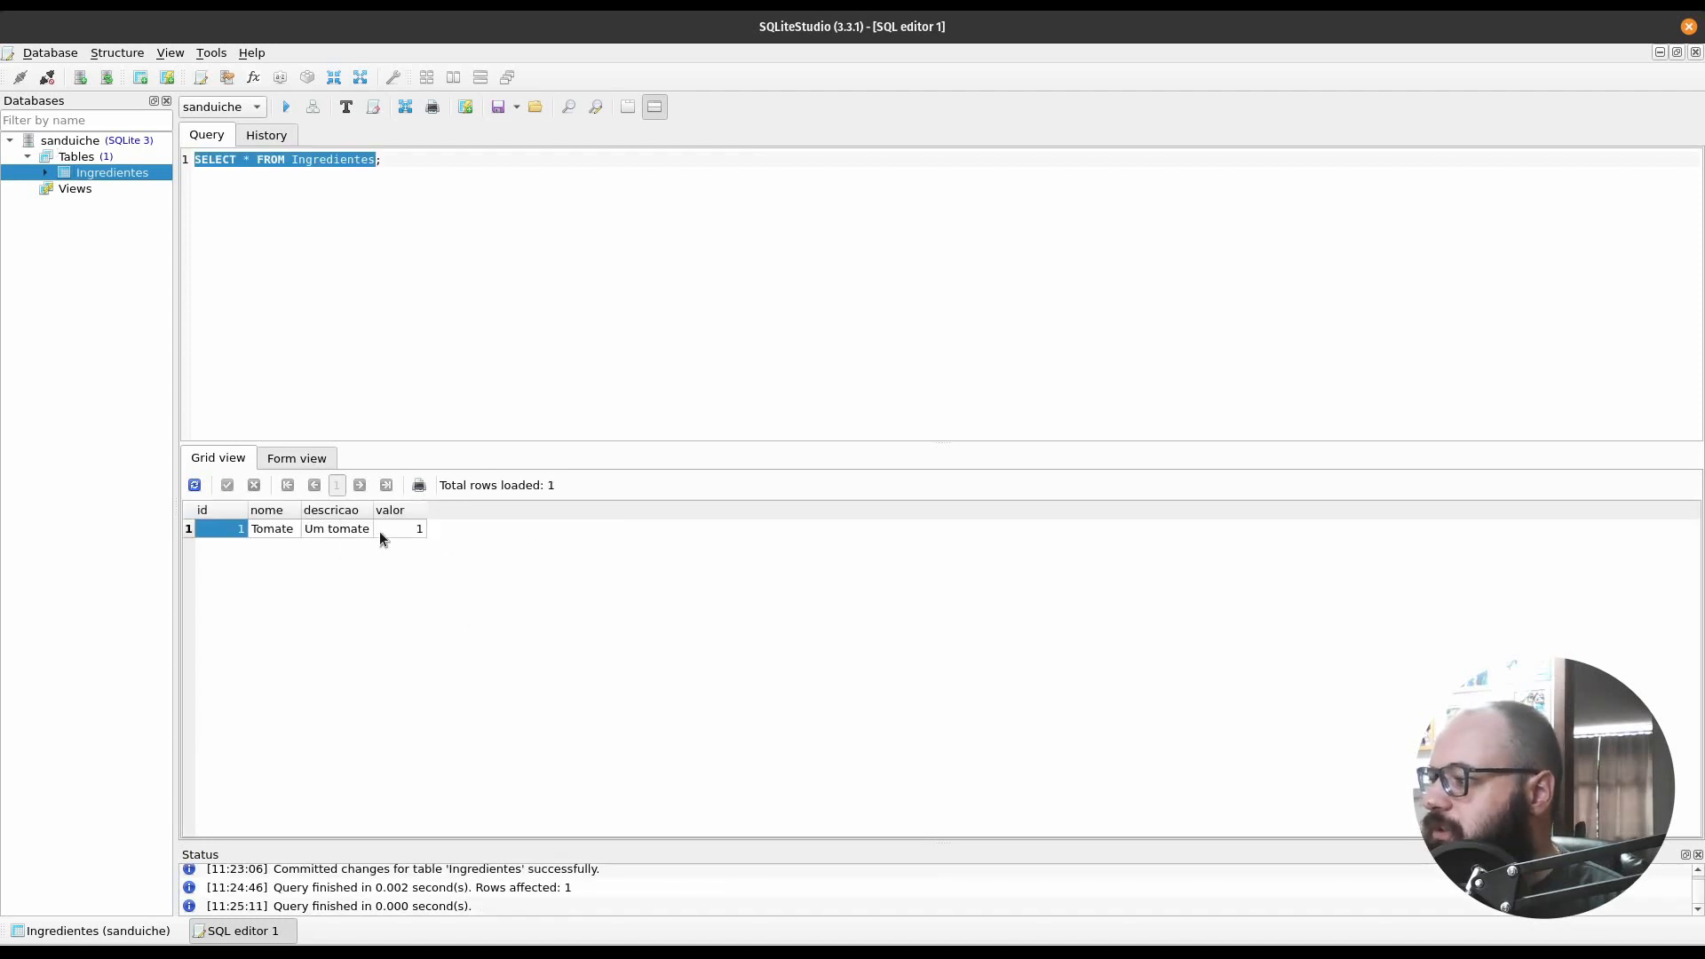
mouse_move(234, 530)
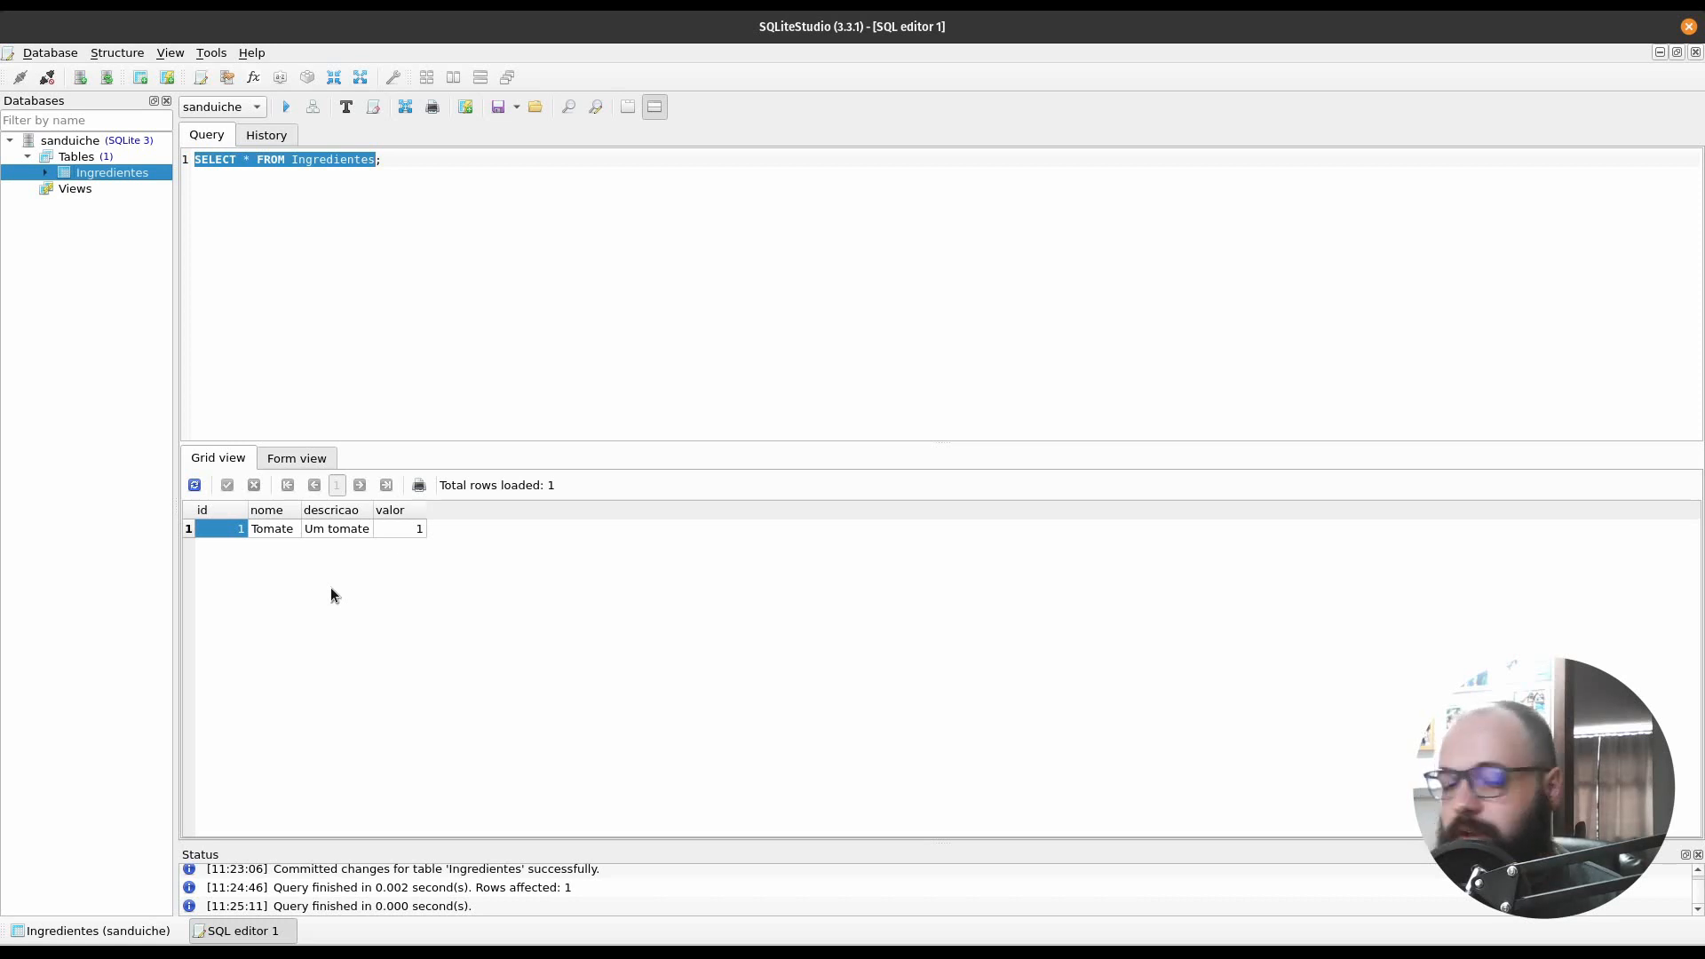
Add and commit a row in the Ingredientes table's data grid with nome Tomate, descricao Um tomate and valor 1.0
double_click(124, 171)
left_click(282, 106)
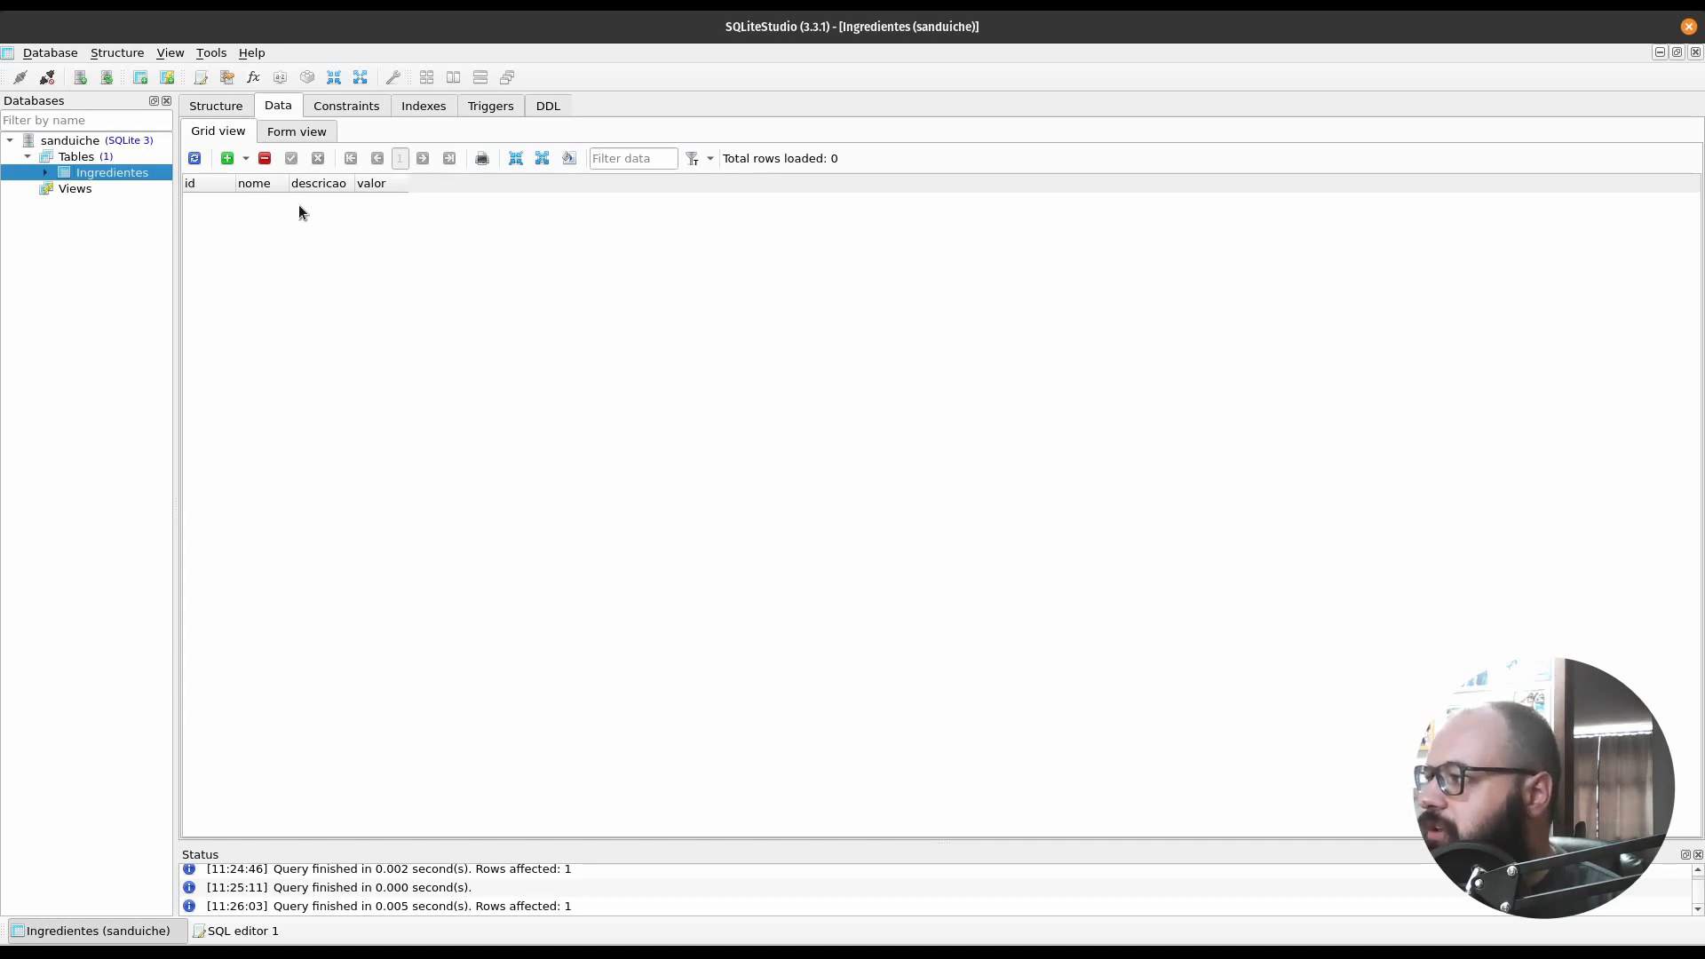
left_click(229, 159)
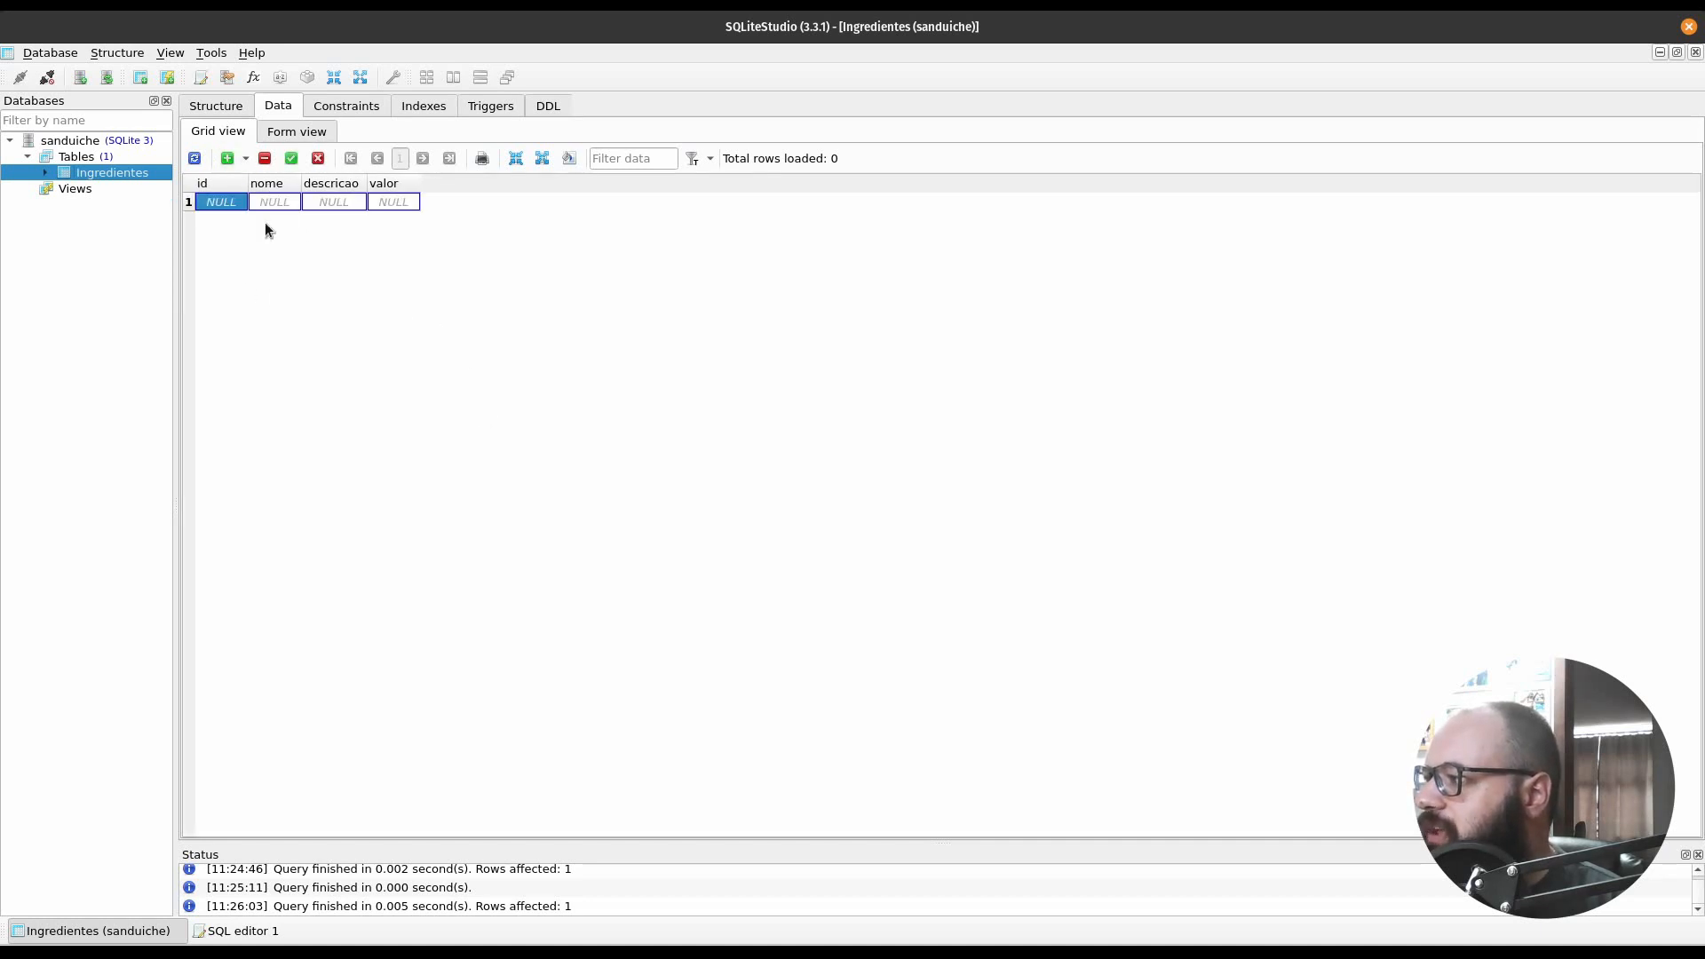
left_click(281, 204)
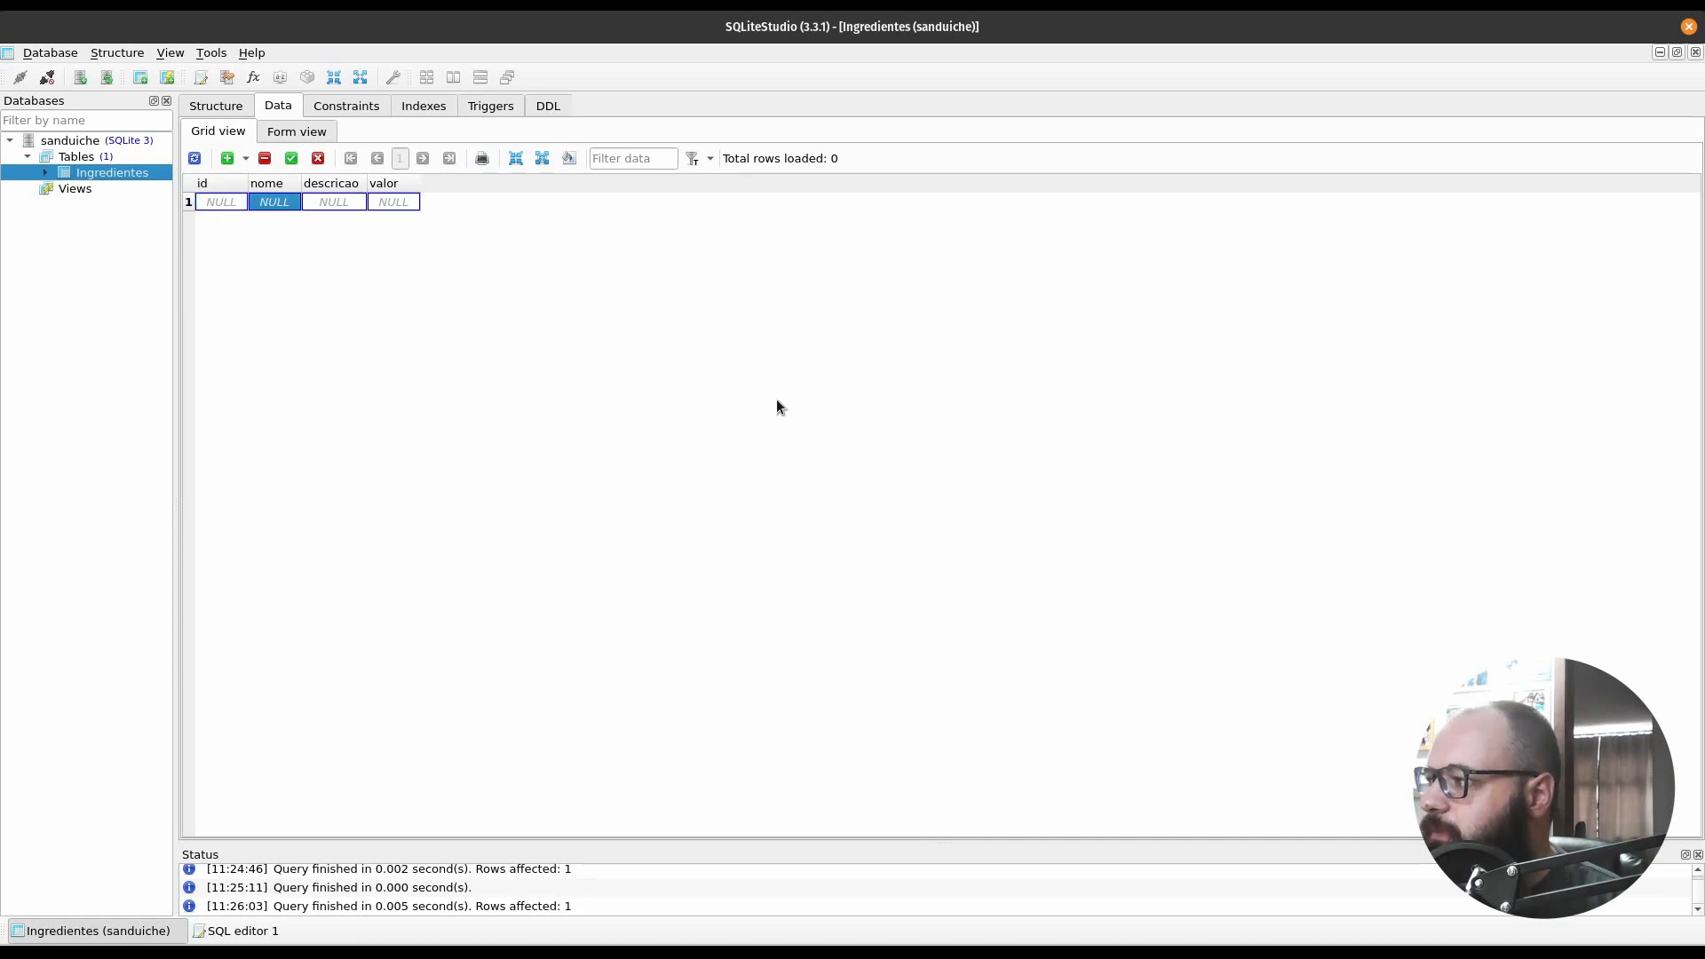
type("Tomate")
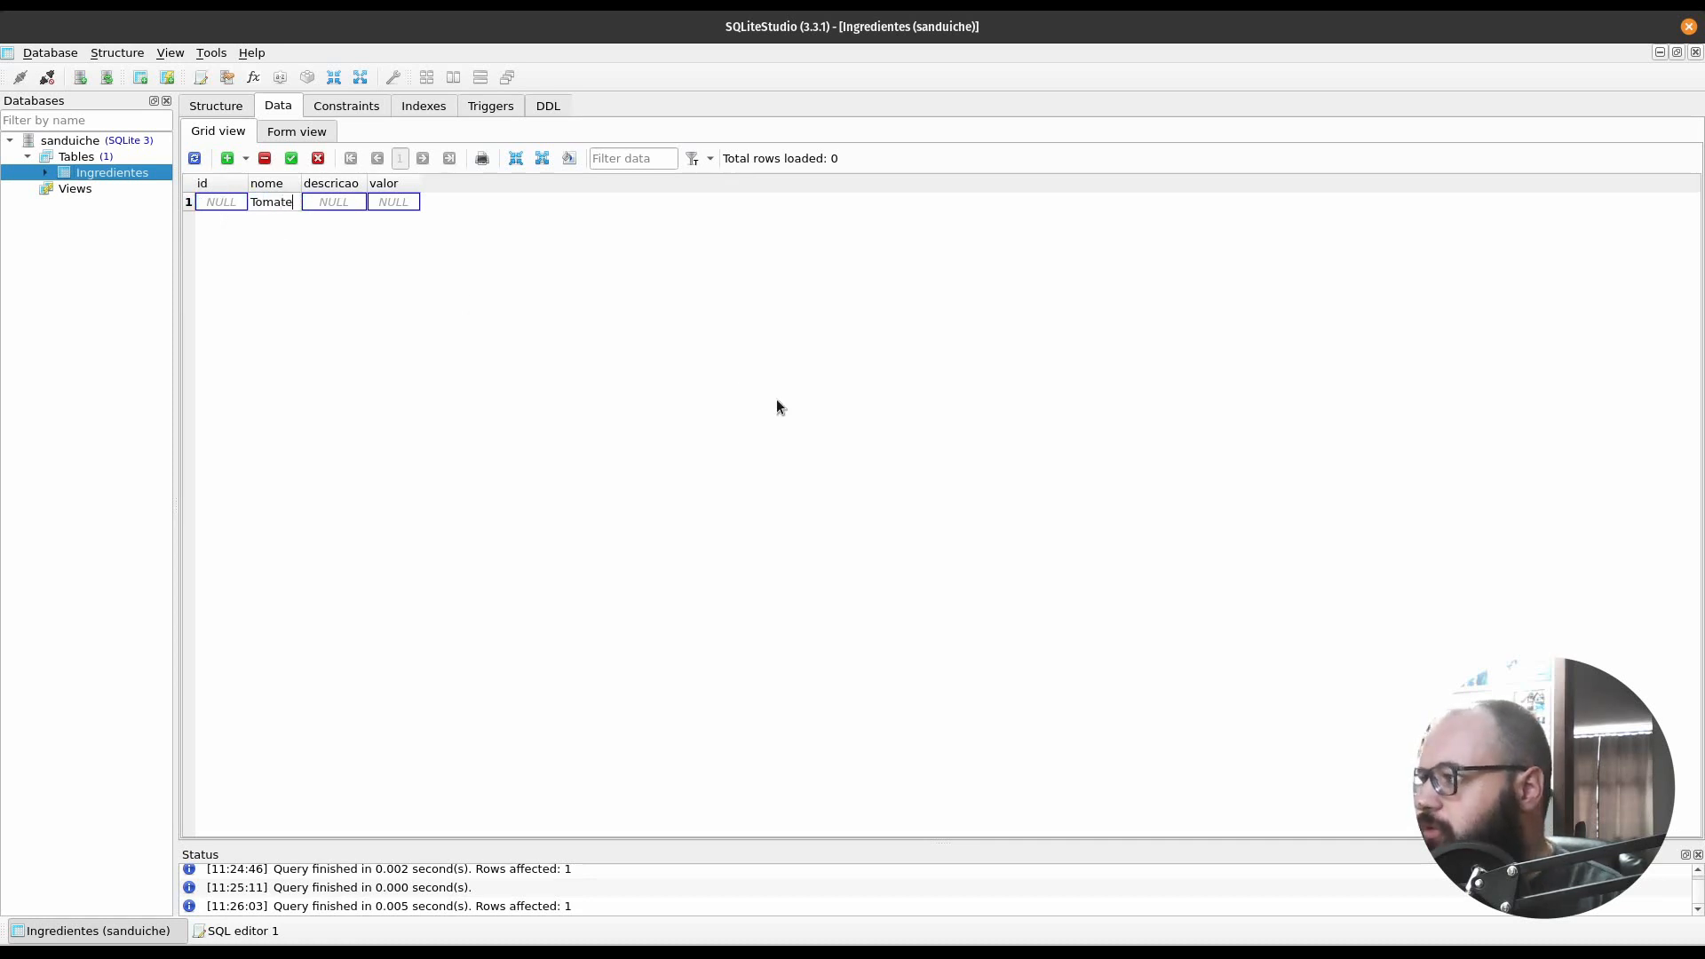
key("Tab")
type("Um tomate")
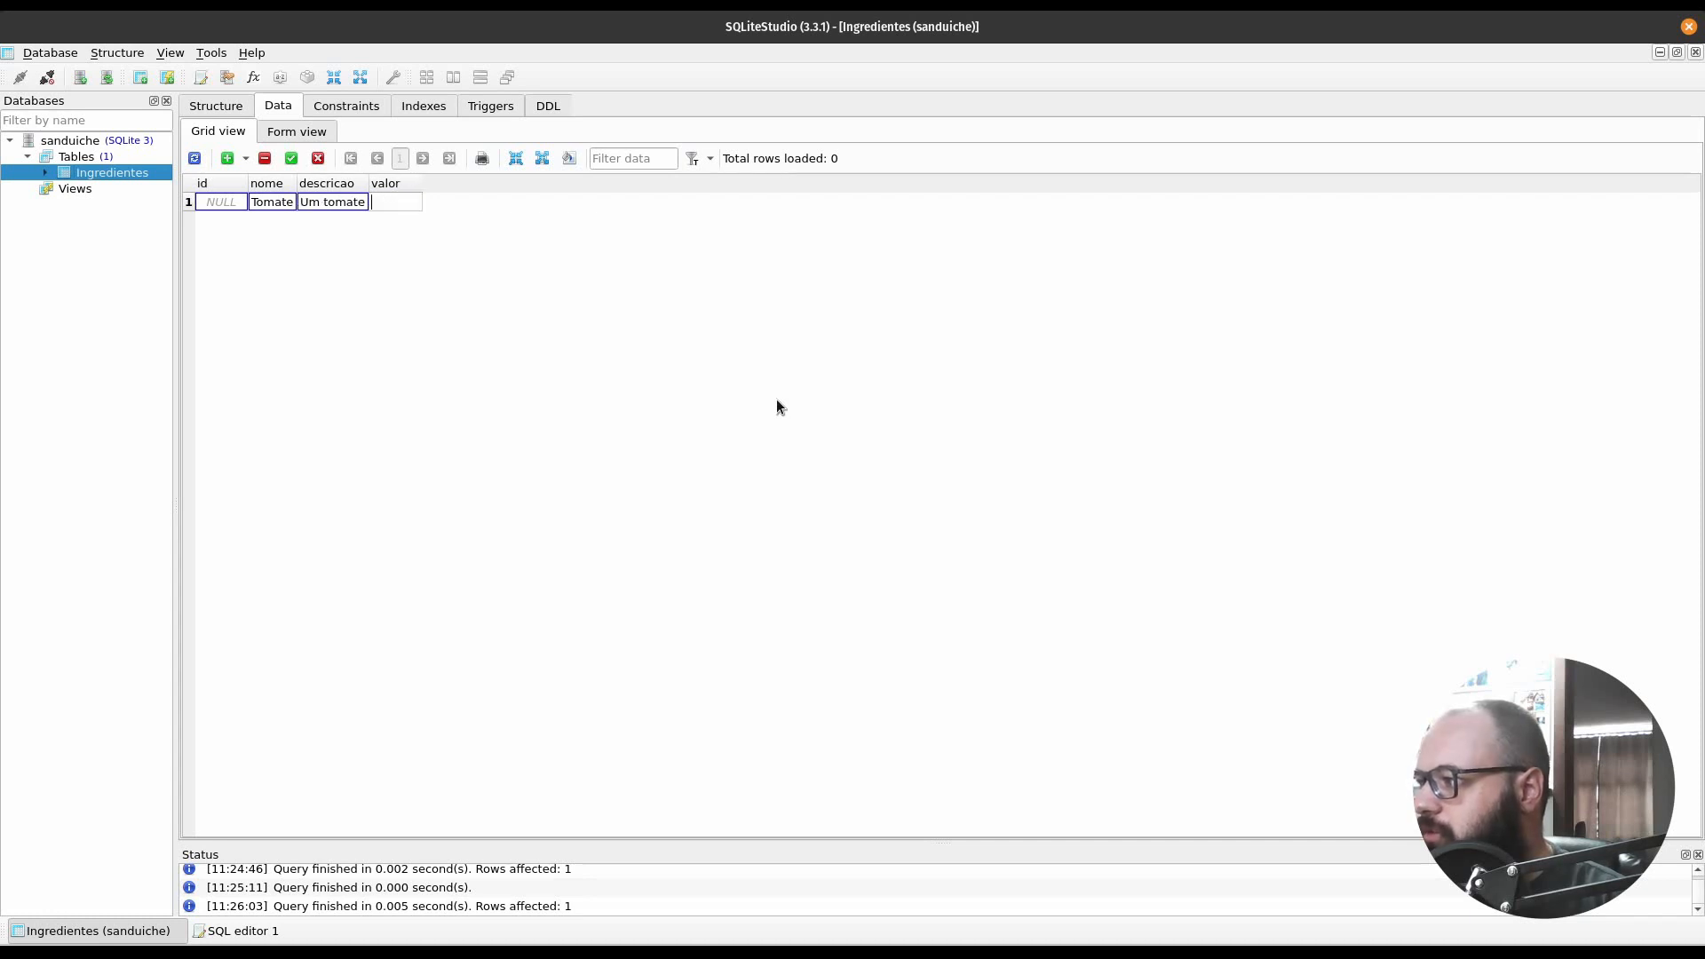
type("1.0")
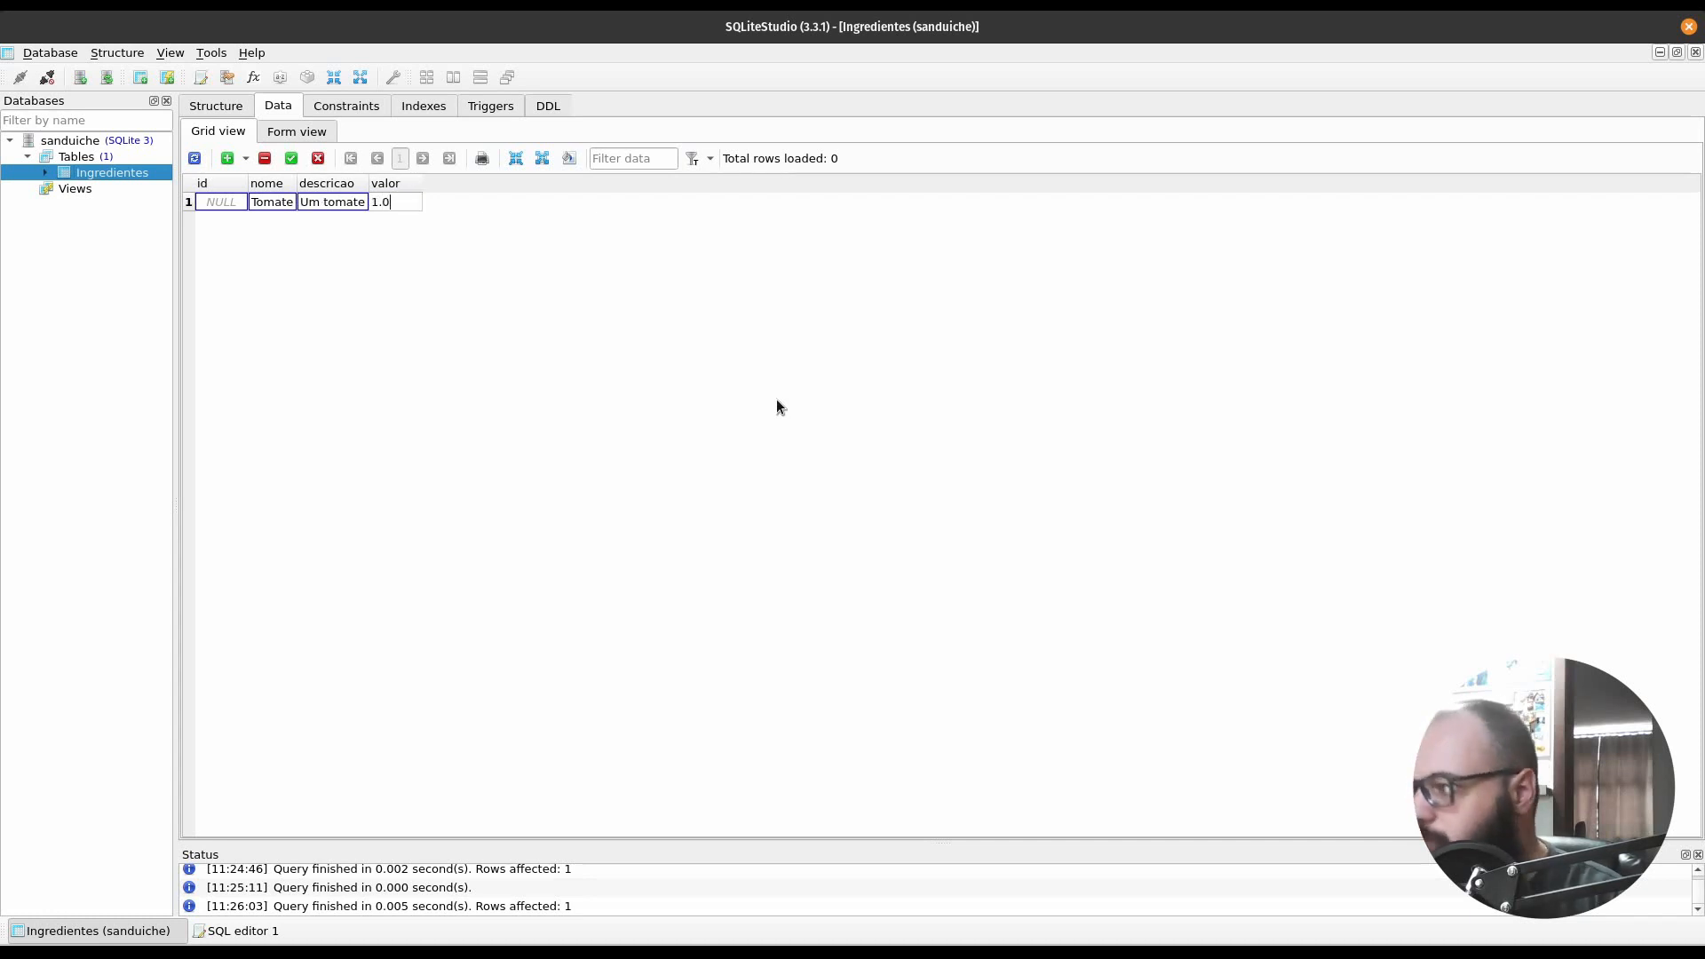
key("Return")
key("Return")
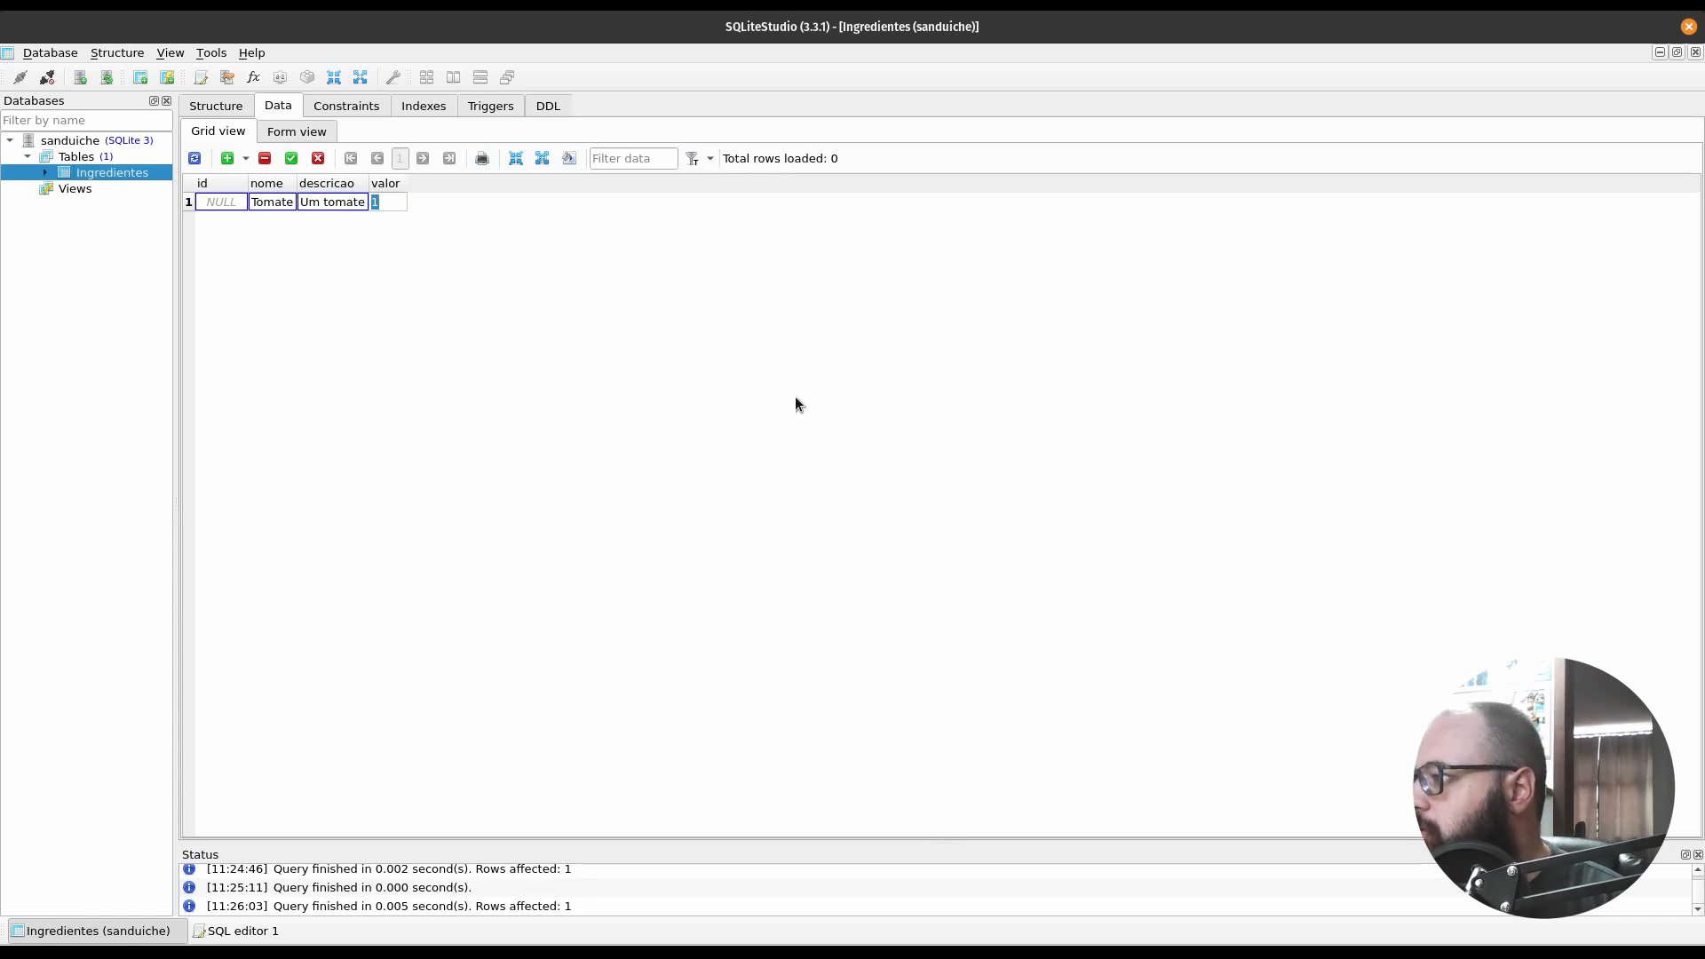
key("Escape")
left_click(291, 159)
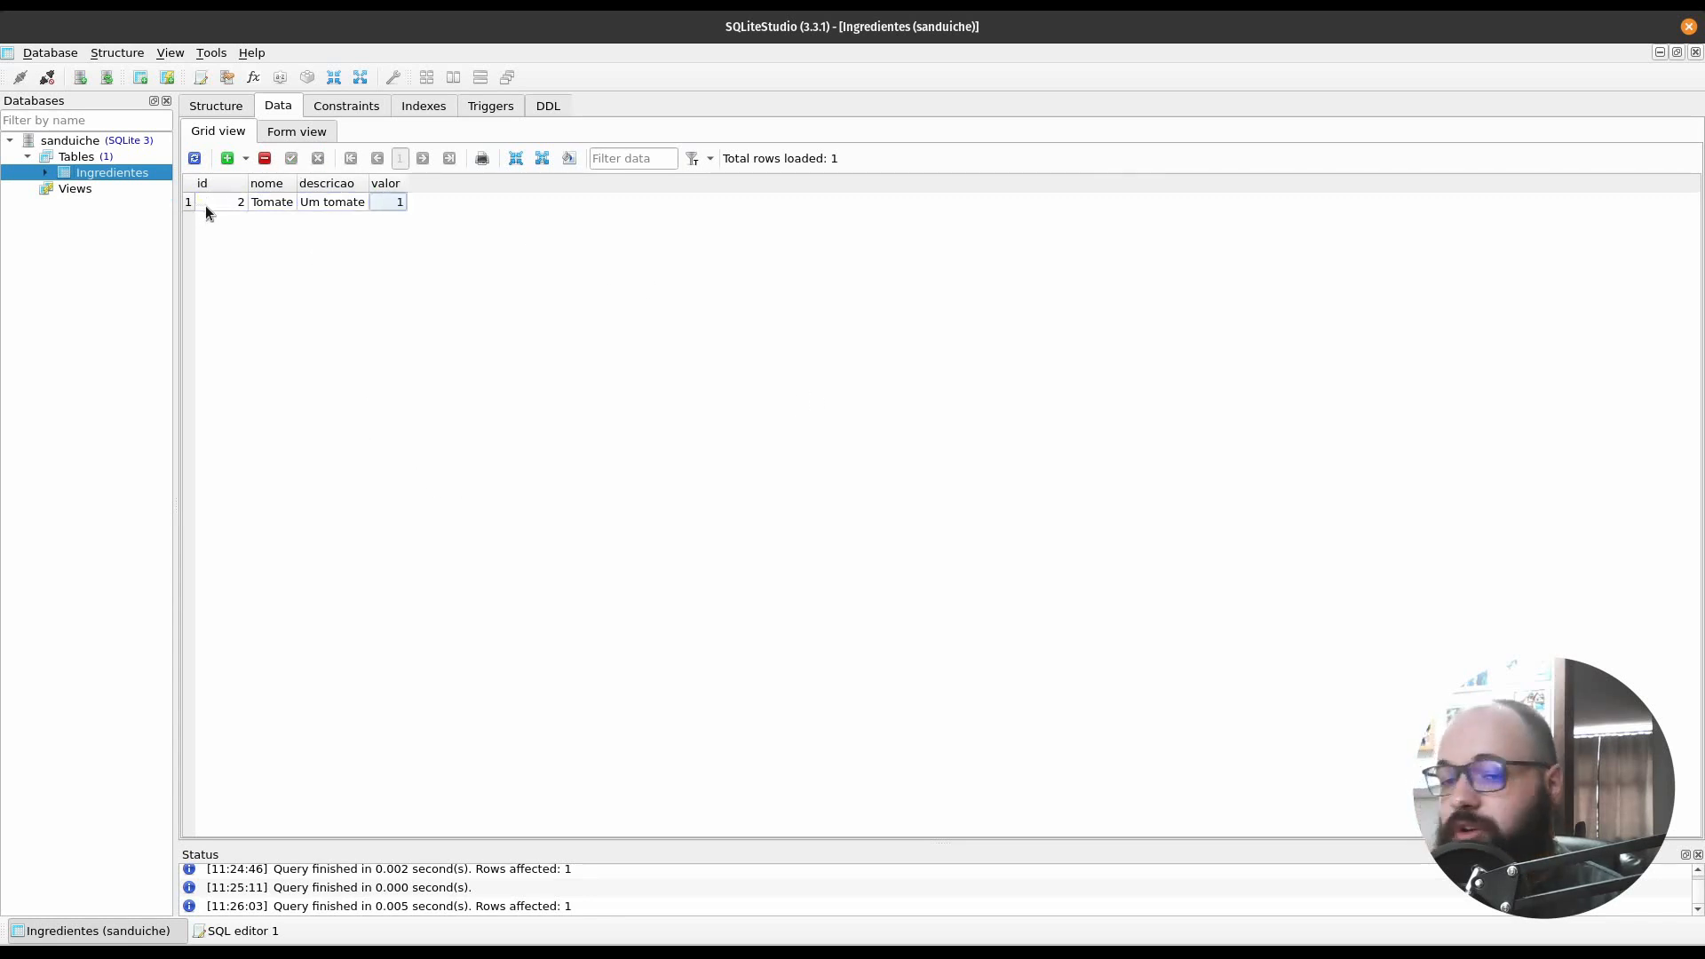
mouse_move(205, 206)
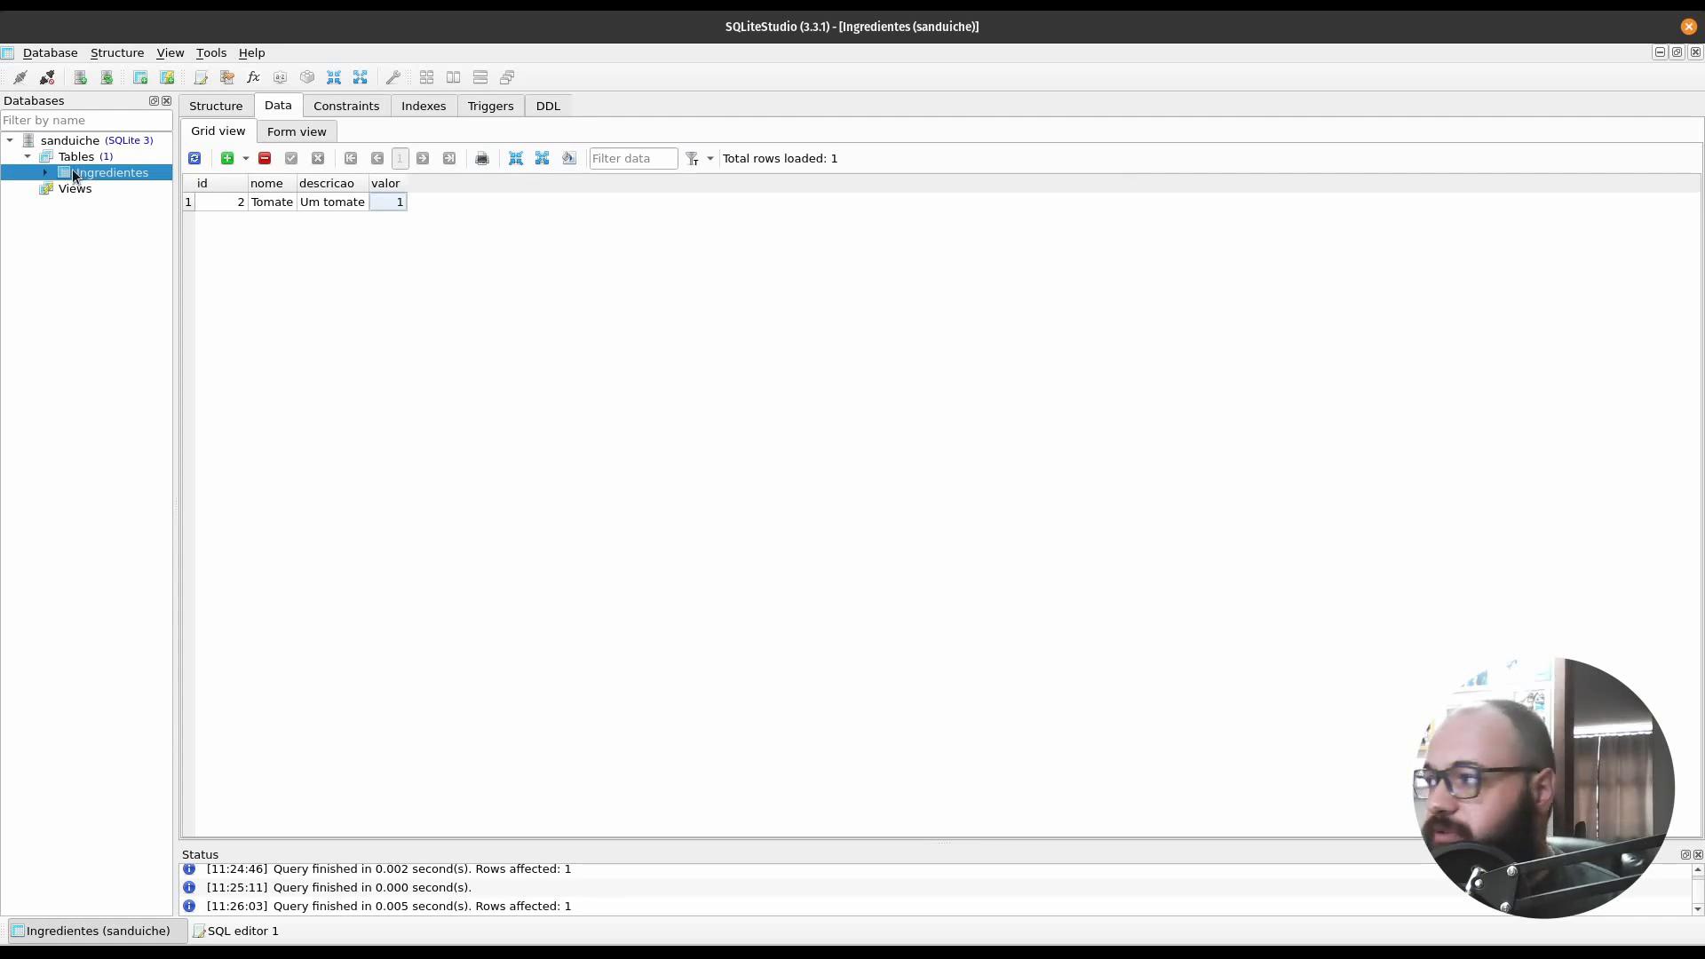
mouse_move(80, 145)
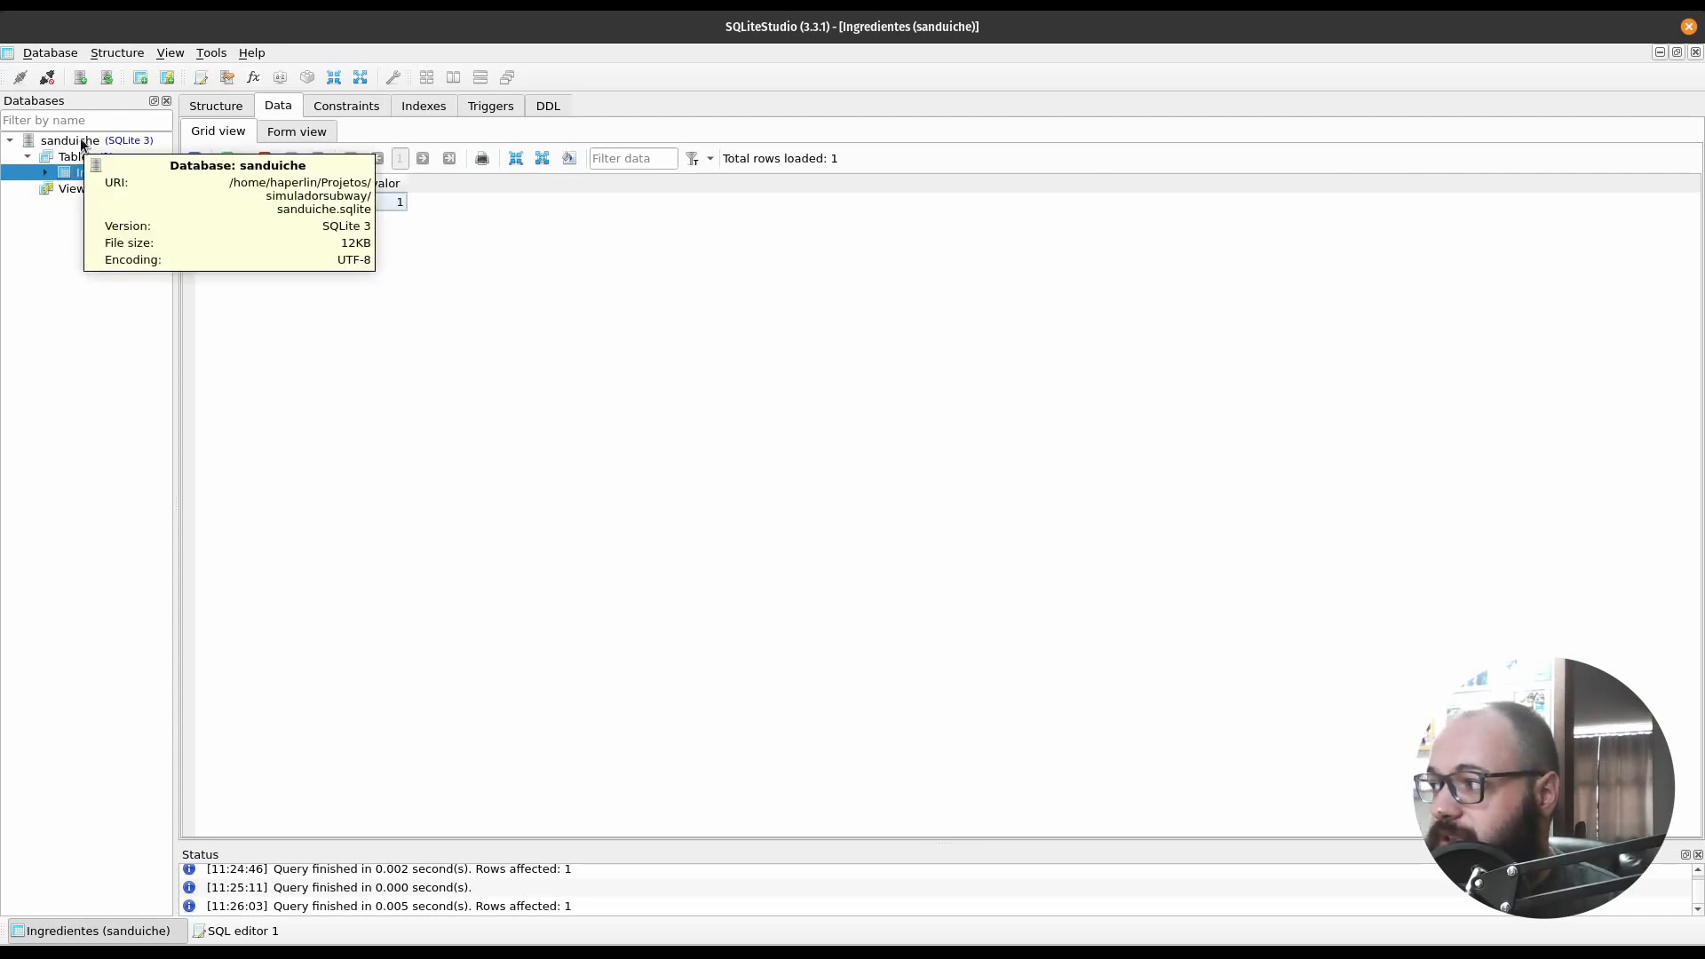